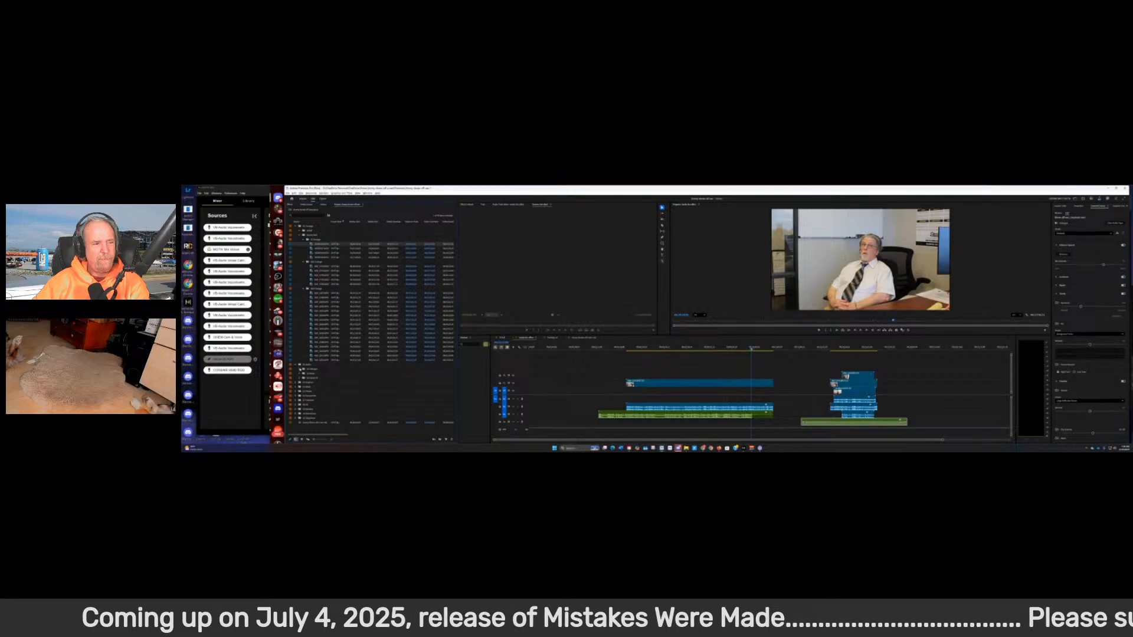
Load the clip from the first sub-bin of the lower footage bin into the Source Monitor and preview its middle section
left_click(300, 369)
double_click(318, 374)
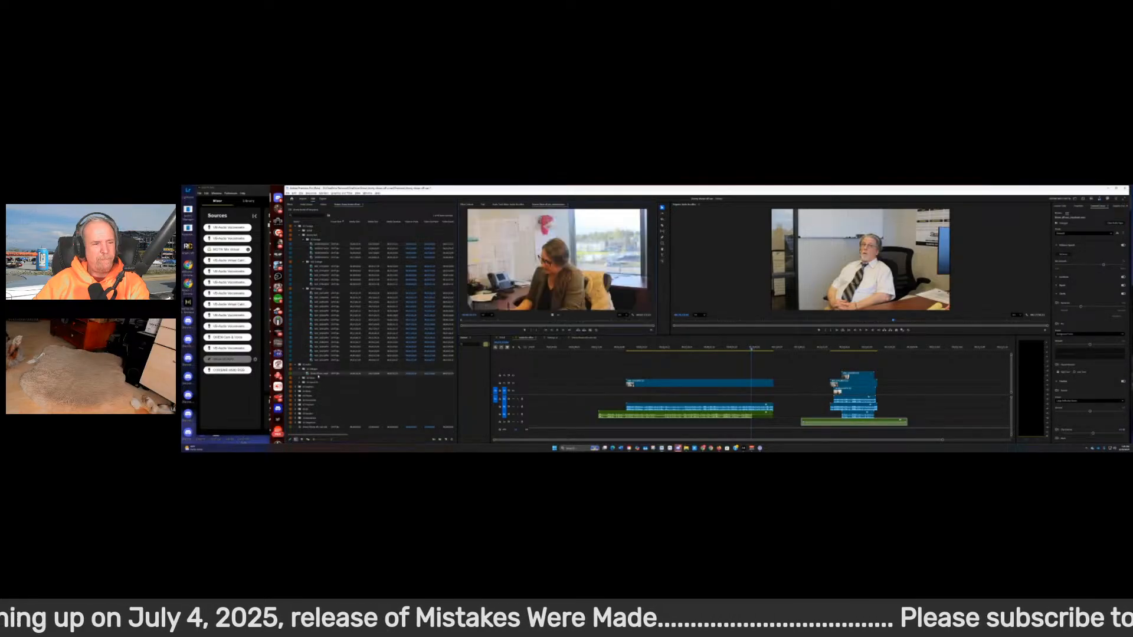
left_click(554, 323)
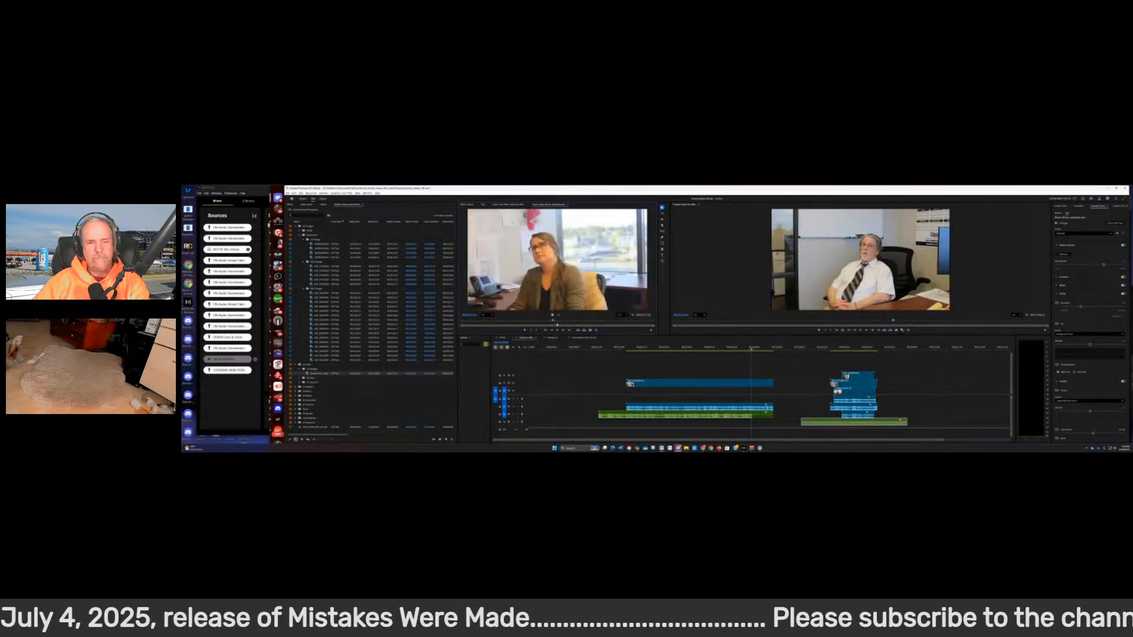
left_click(557, 330)
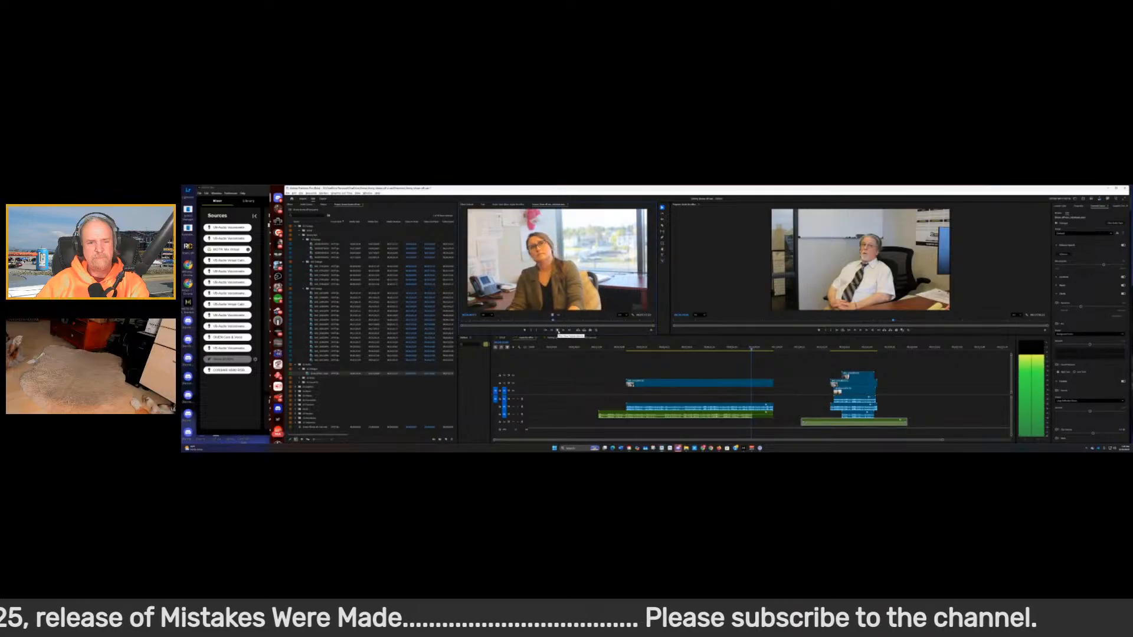
left_click(557, 331)
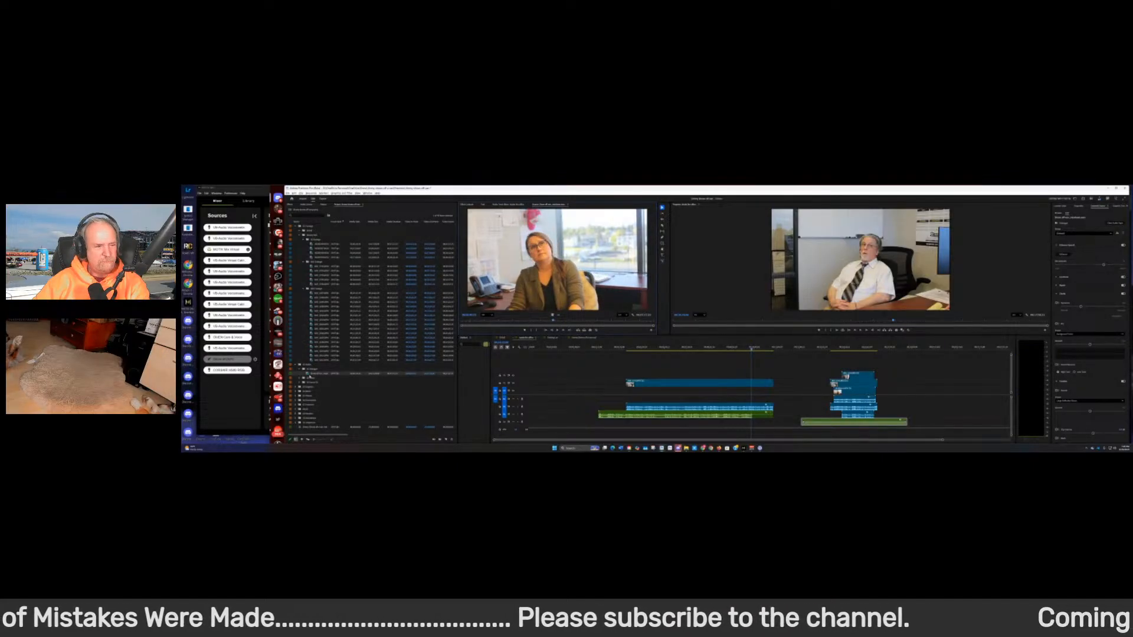
Collapse the opened sub-bin, expand the last bin in the project, and inspect the items inside it
left_click_drag(307, 424, 308, 423)
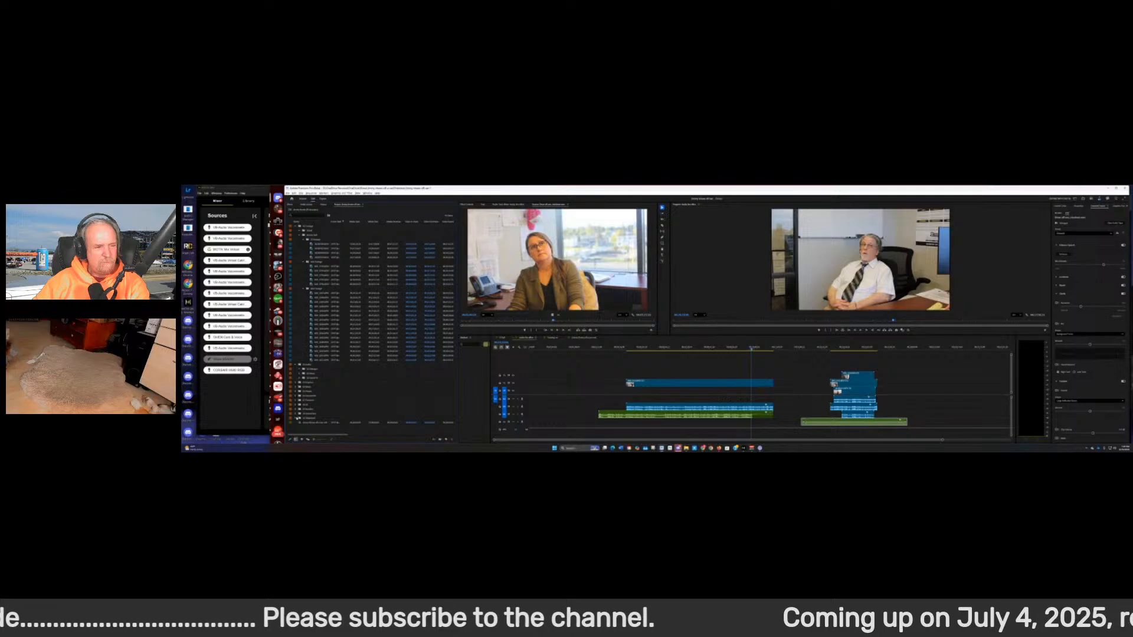
left_click(295, 419)
scroll(338, 402, "down", 1)
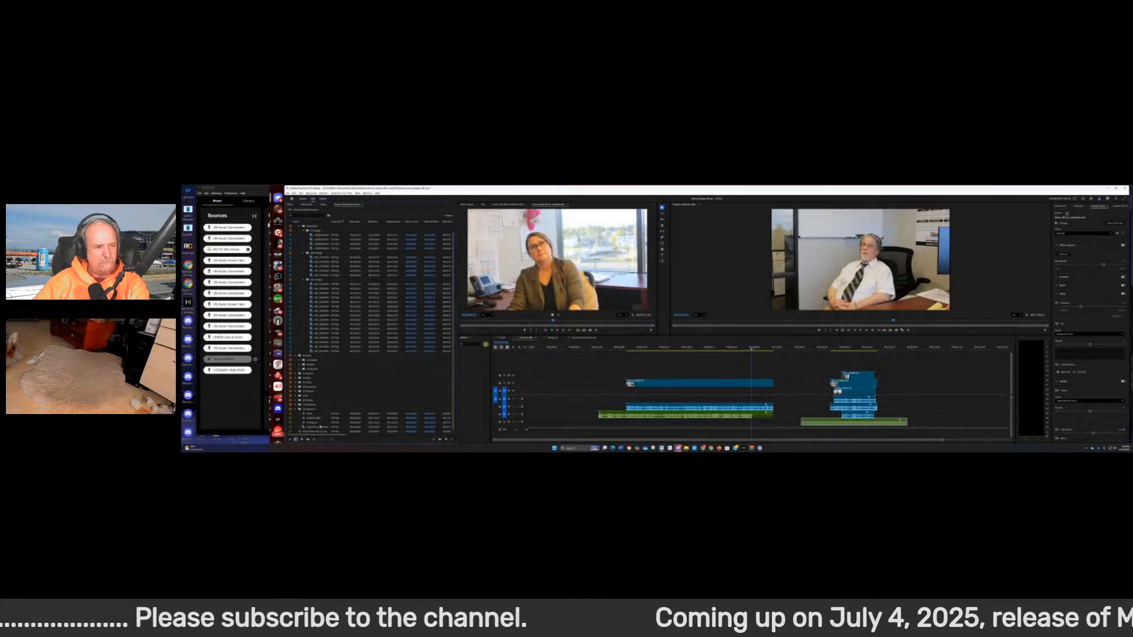
left_click_drag(305, 432, 312, 412)
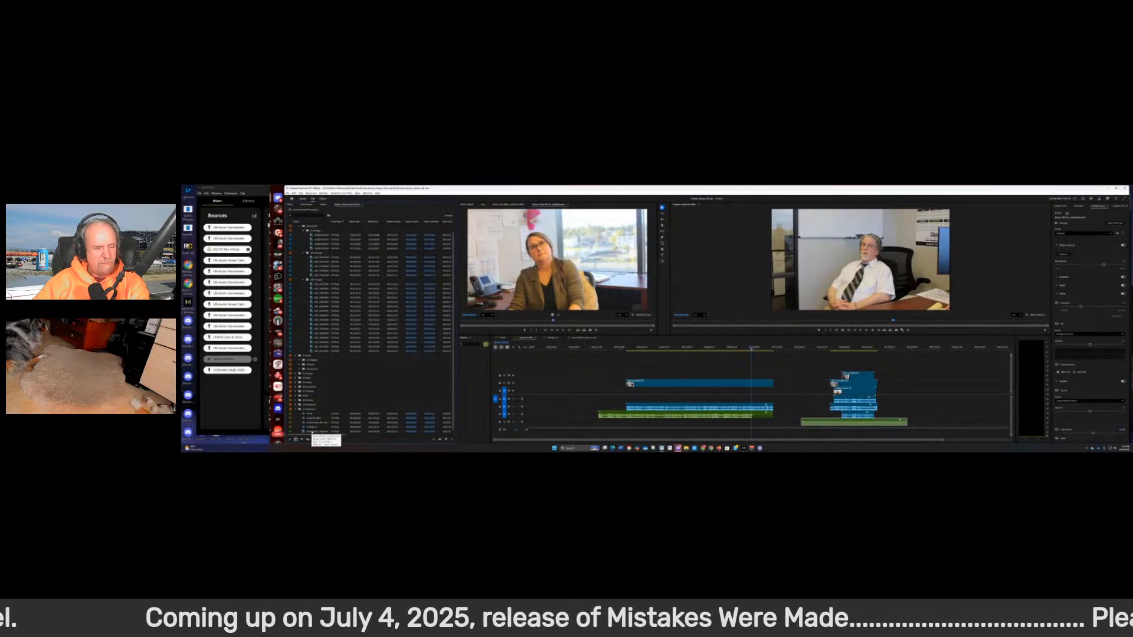
left_click(311, 431)
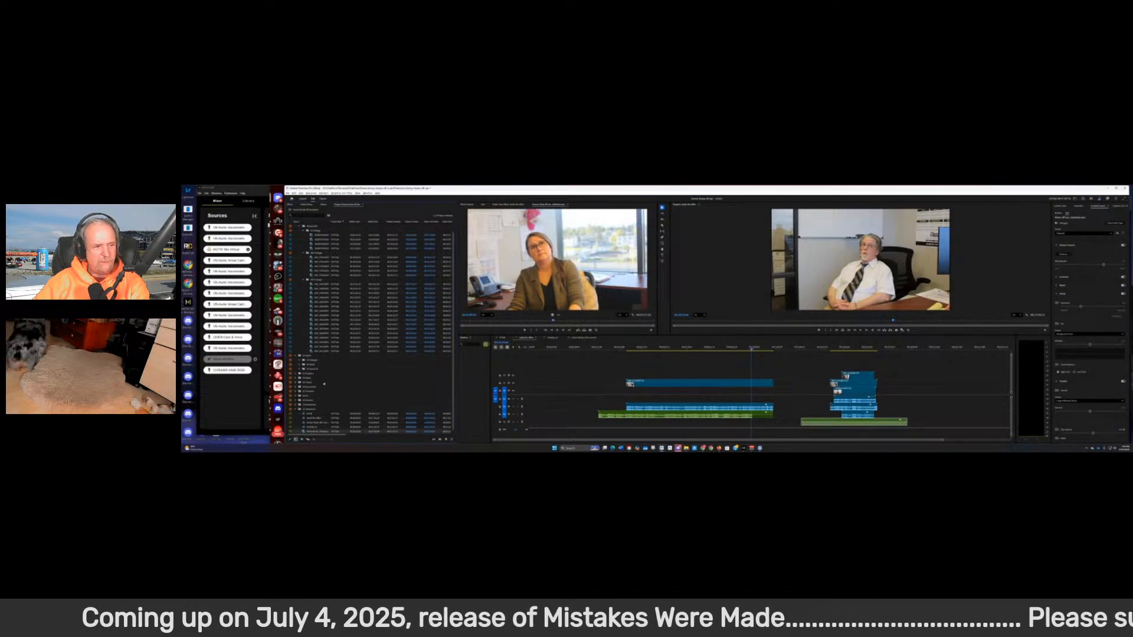
Reopen the first sub-bin of the lower footage bin and play the loaded source clip from an earlier point
double_click(313, 360)
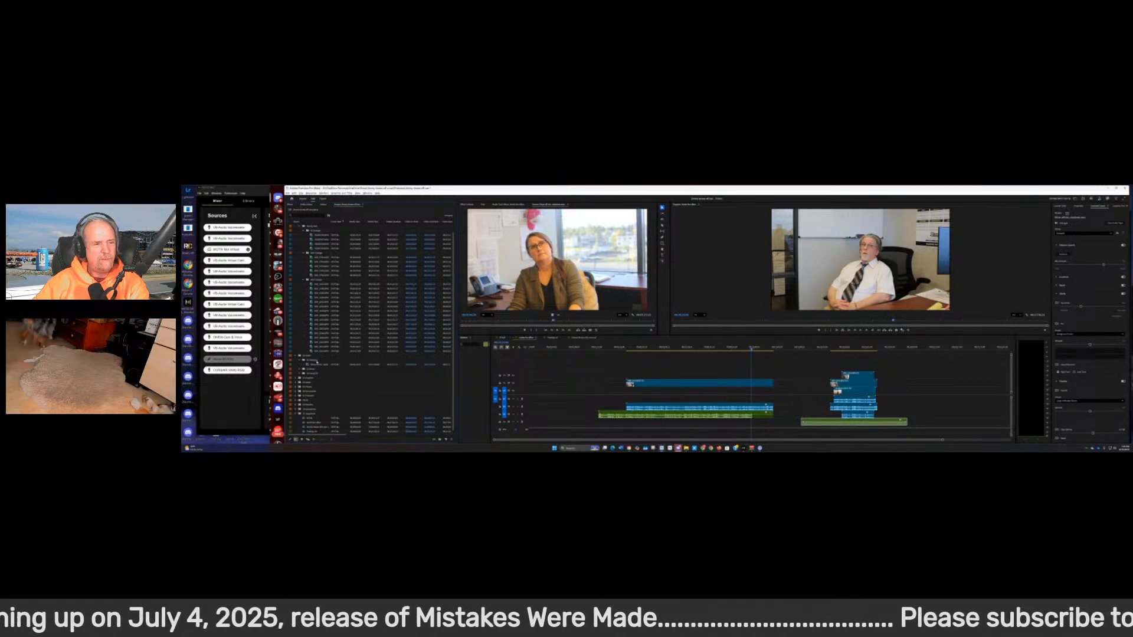
left_click(312, 364)
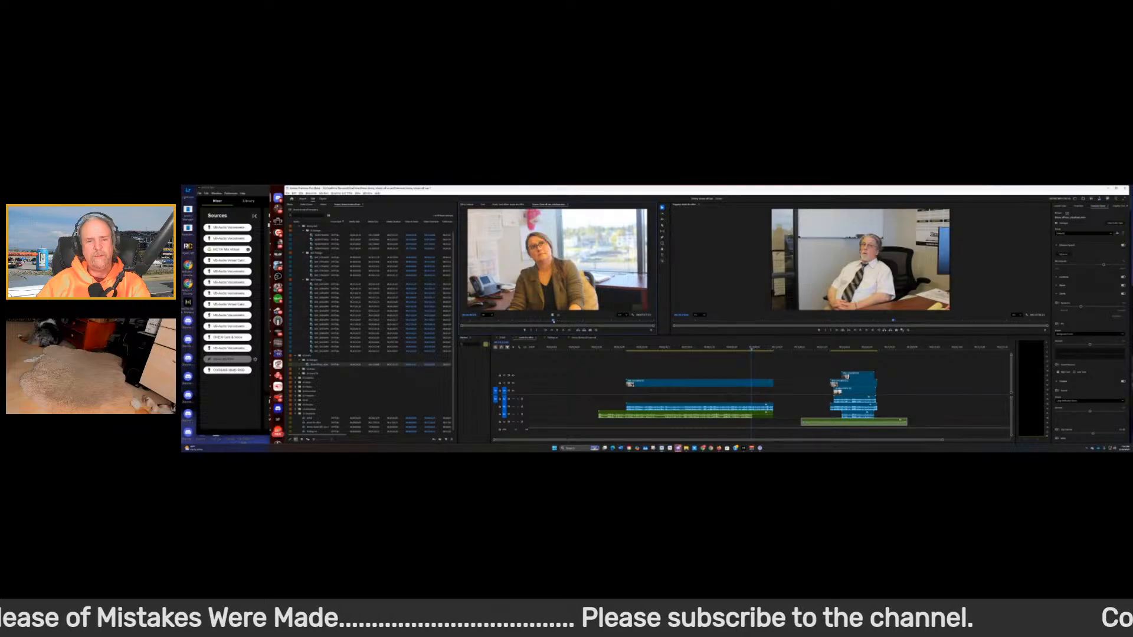
left_click_drag(554, 320, 536, 321)
key("space")
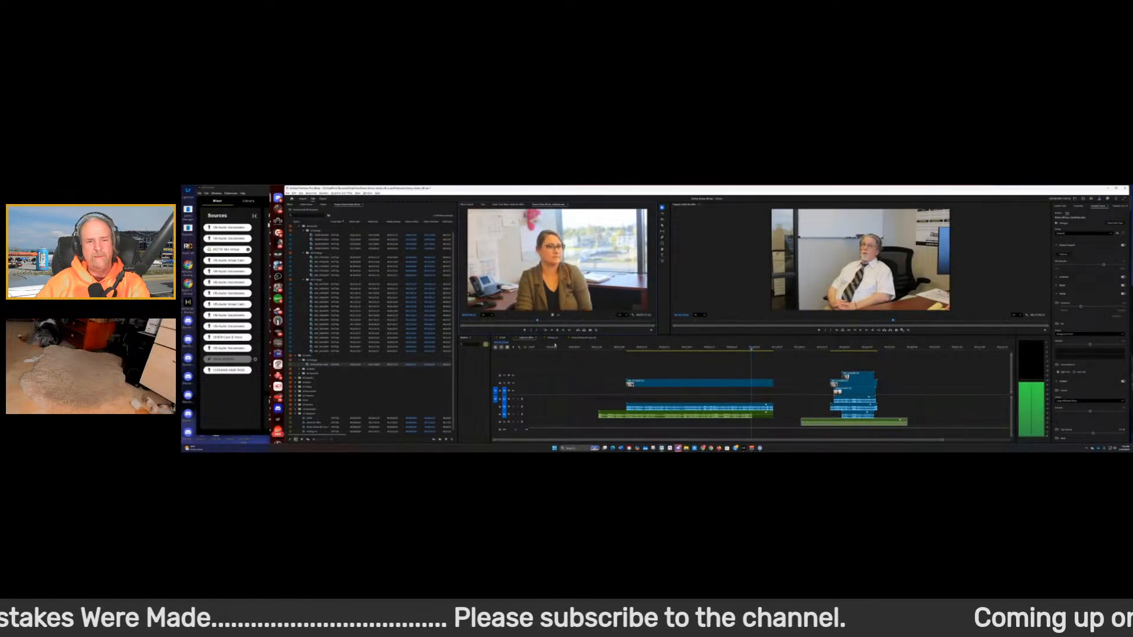
key("space")
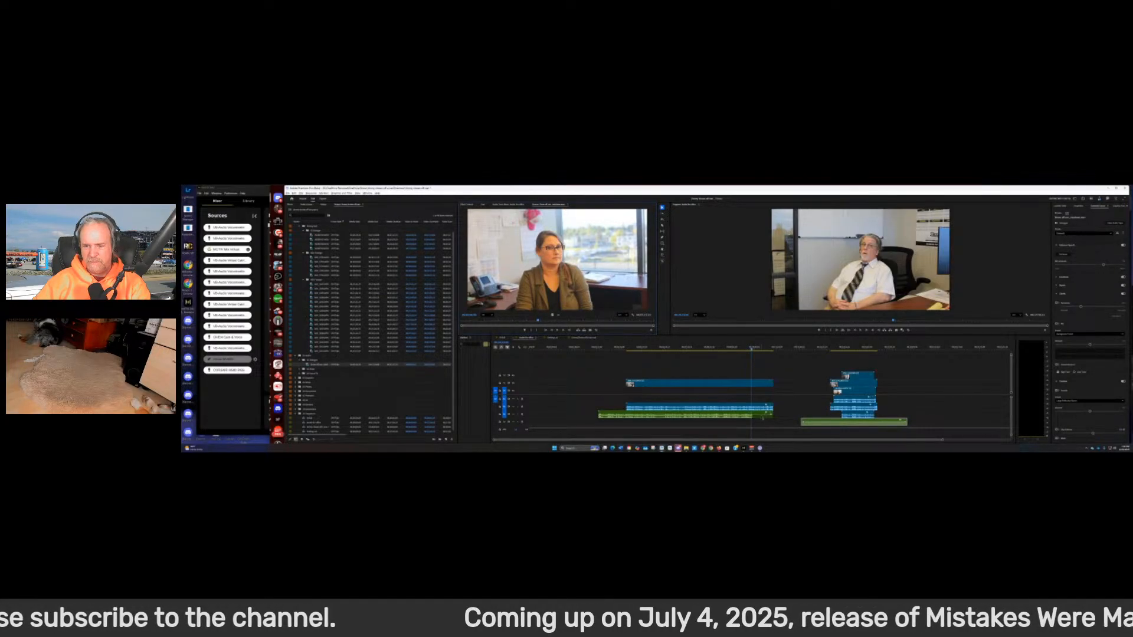
Play the end section of the first clip group in the sequence to check its picture and separate audio
left_click(762, 418)
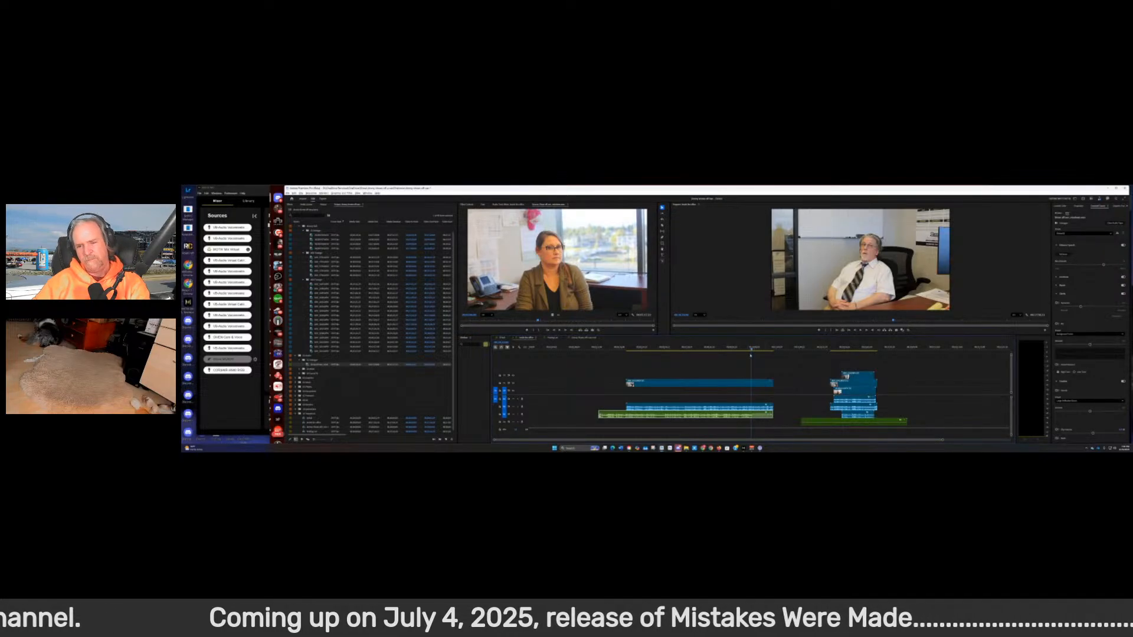
left_click_drag(751, 349, 743, 349)
key("space")
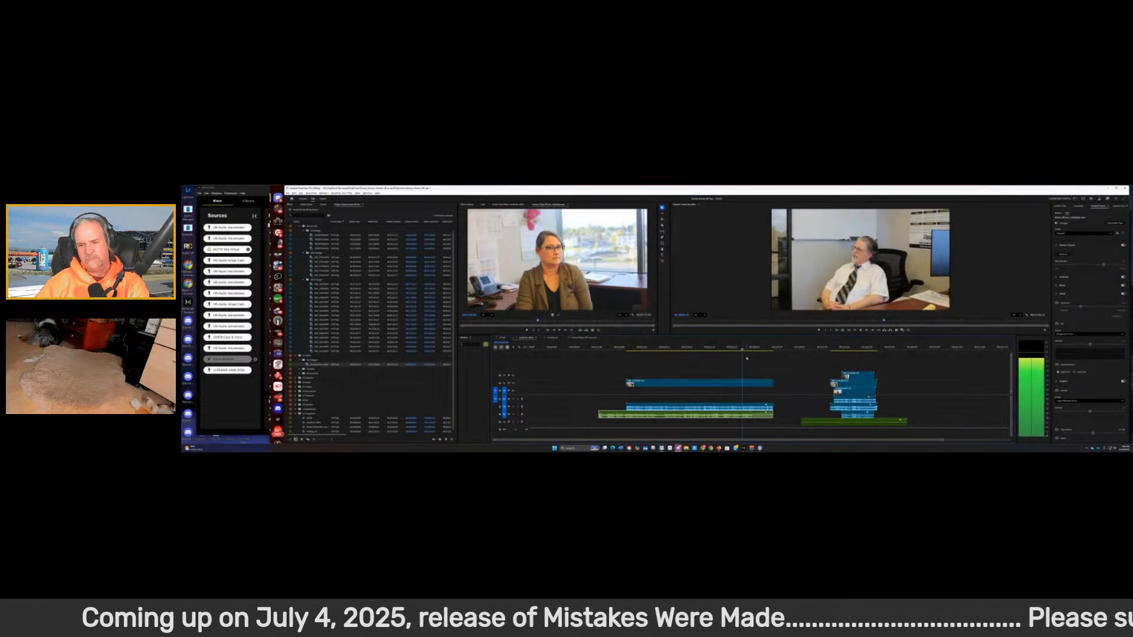
key("space")
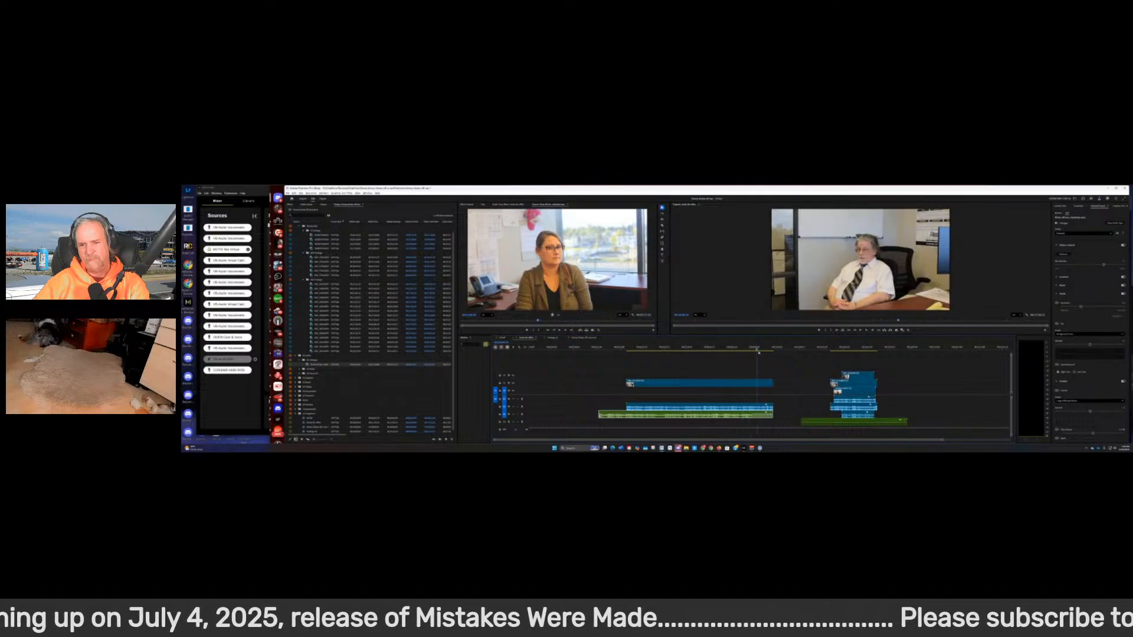
key("space")
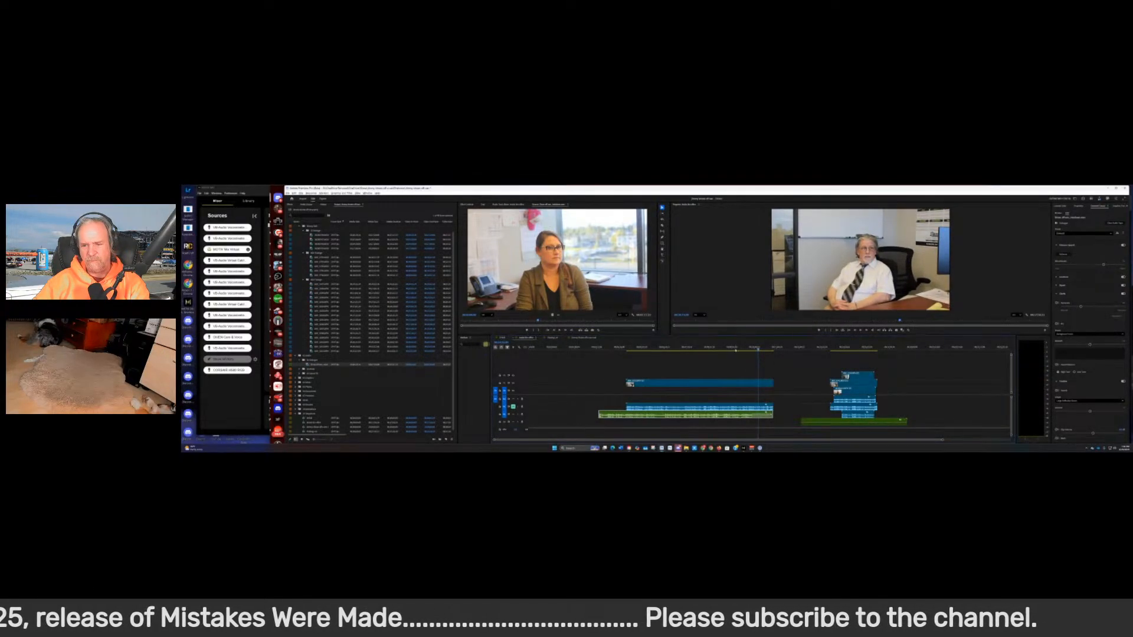
left_click(744, 350)
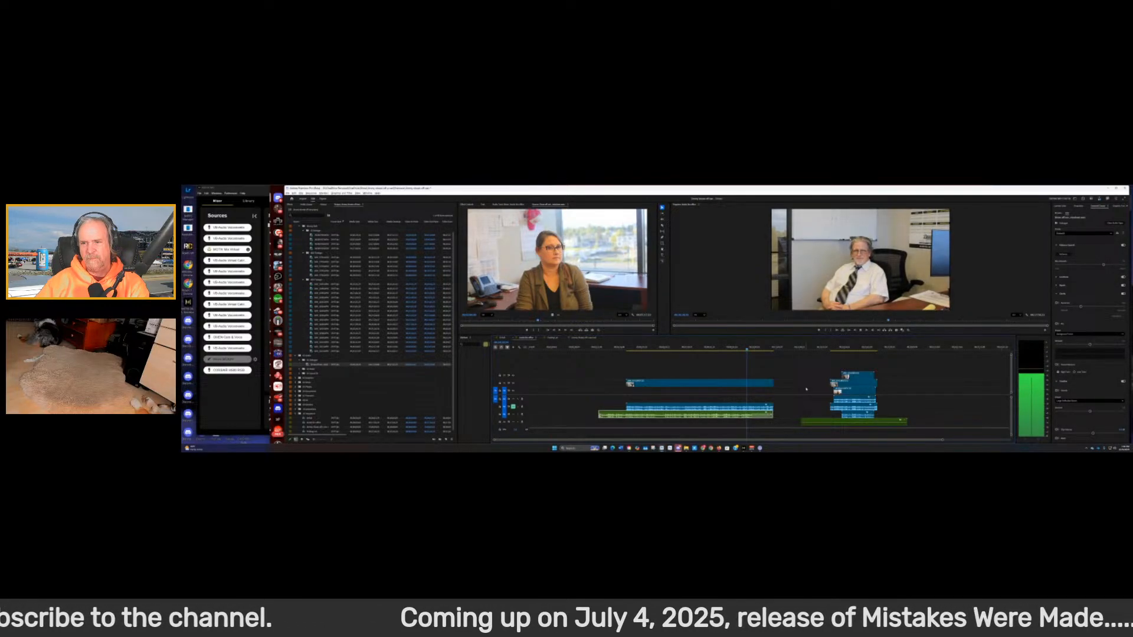
key("space")
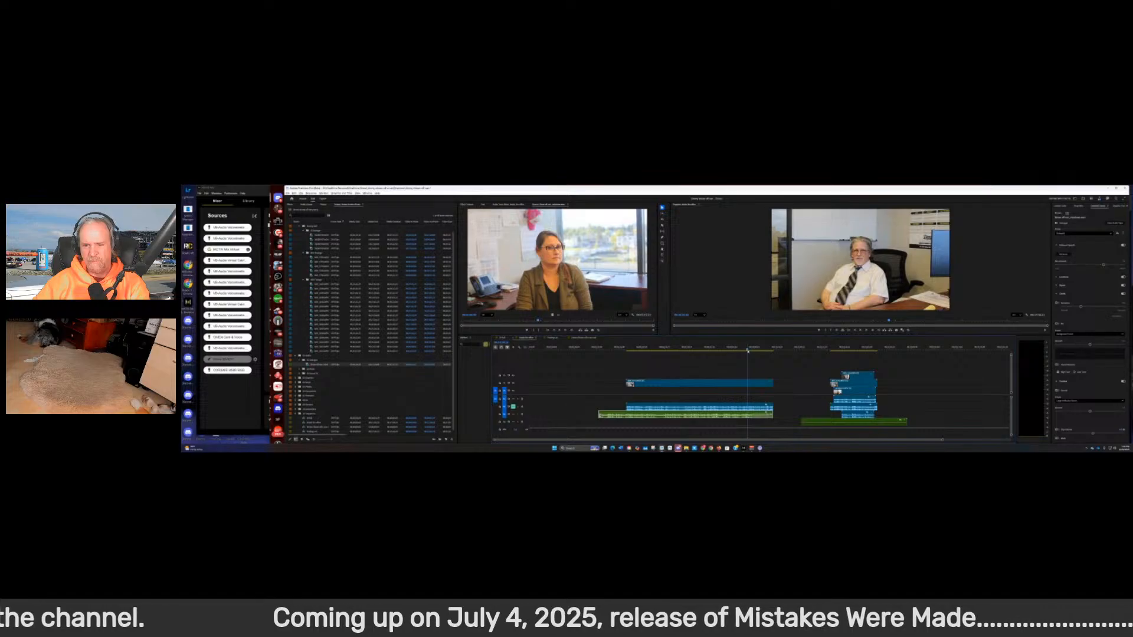
Add the first clip of the top camera bin below the existing video, aligned with the first clip group's start
left_click_drag(748, 348, 715, 348)
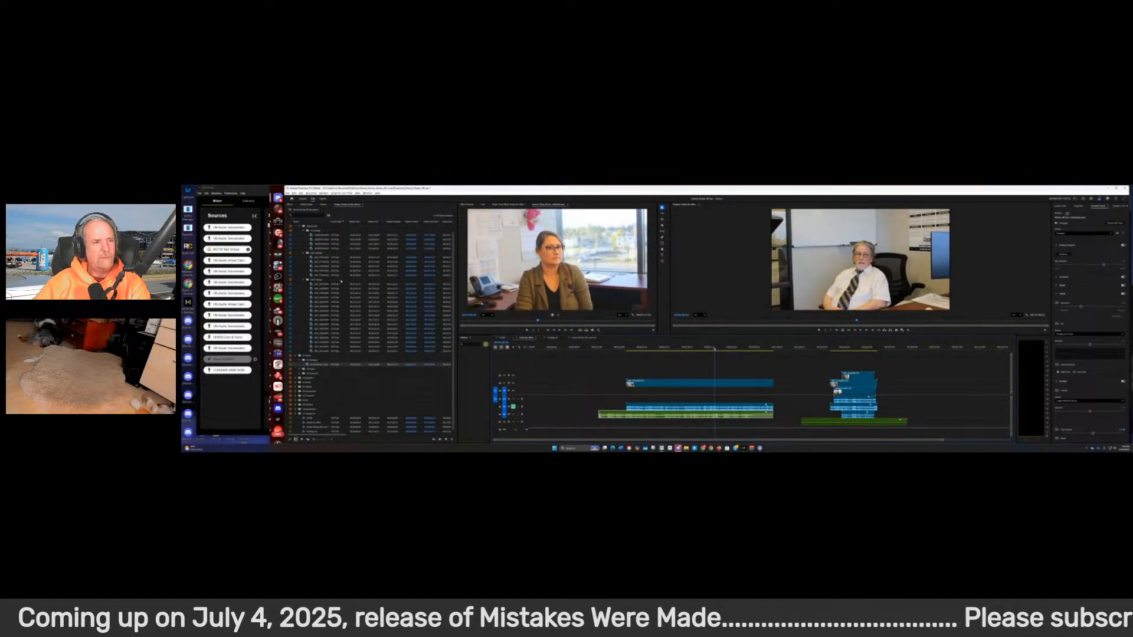
scroll(359, 294, "up", 1)
left_click_drag(321, 245, 632, 393)
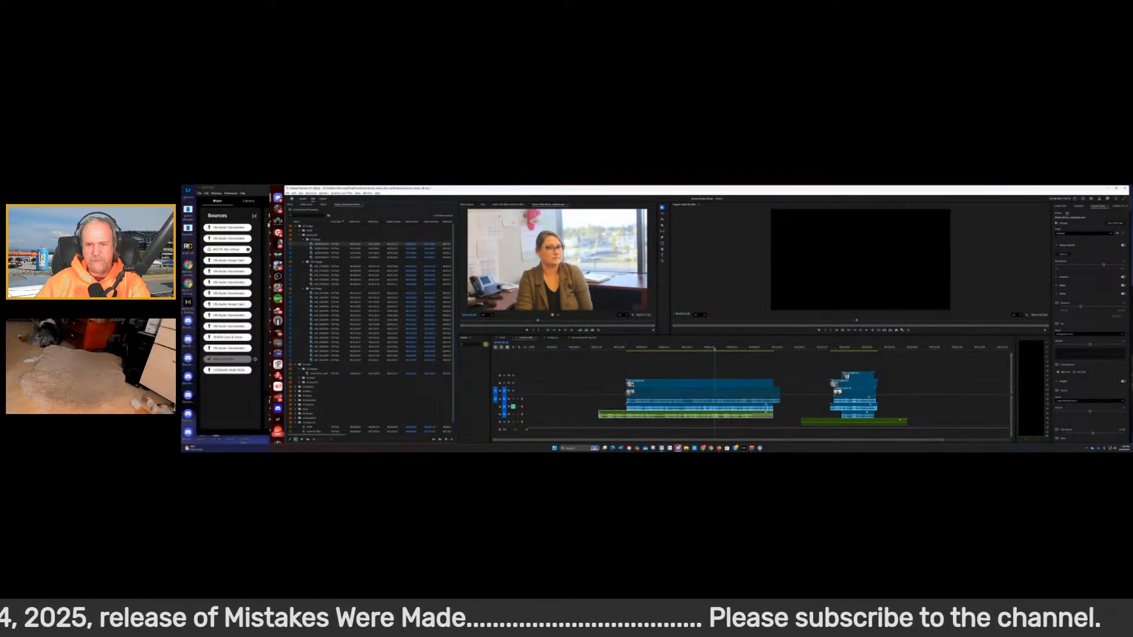
Synchronize the first group's stacked video and audio clips, and check frames in both clip groups
right_click(683, 399)
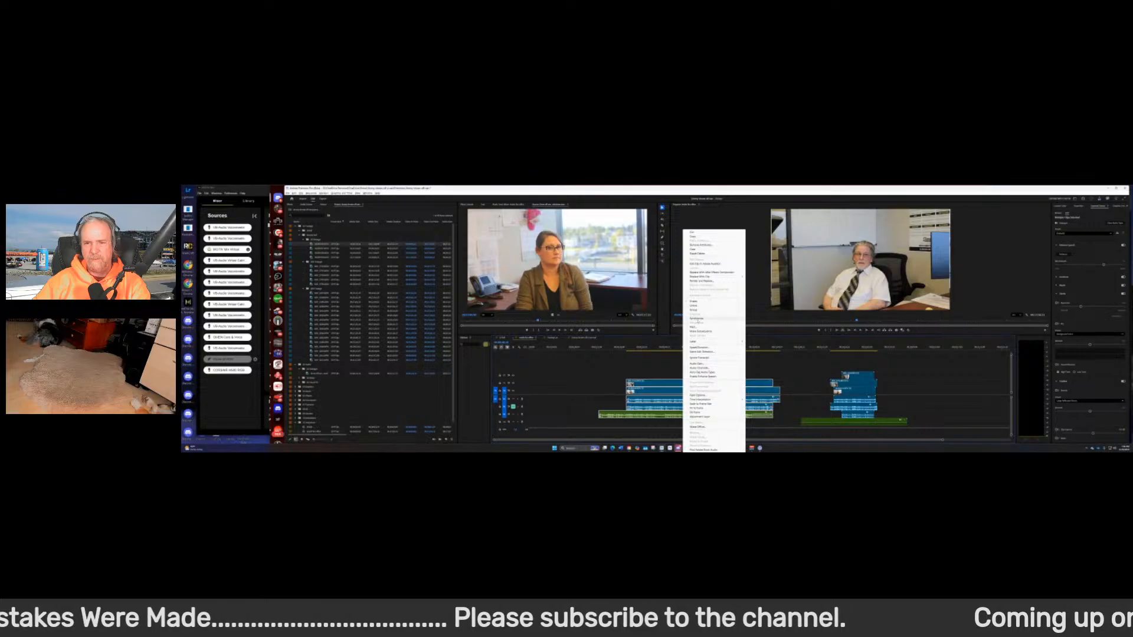
left_click(697, 318)
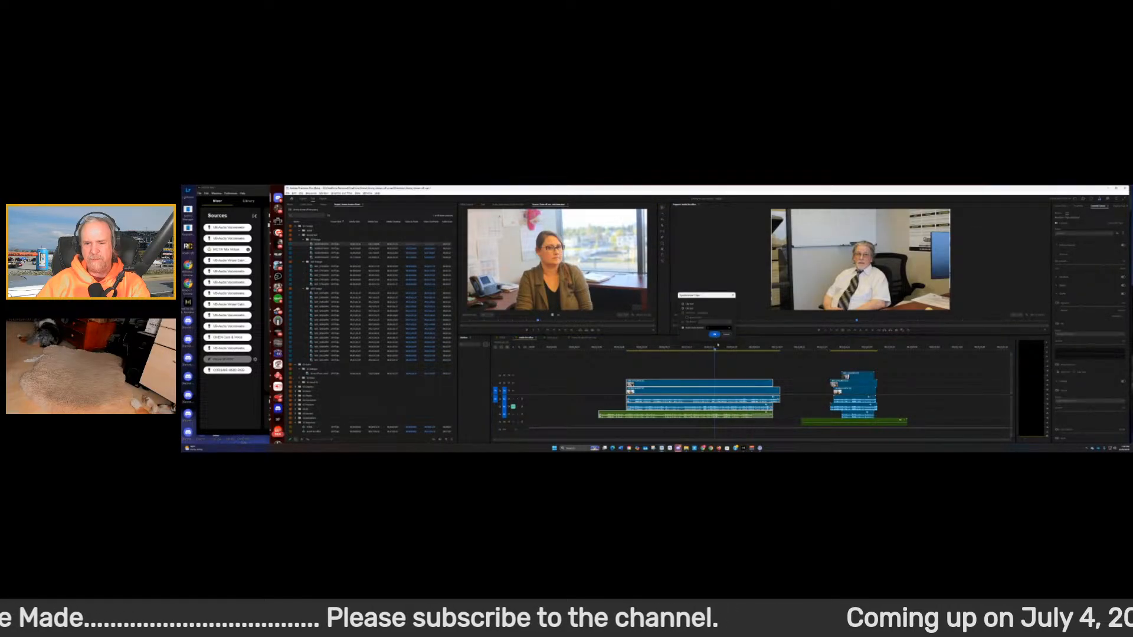
left_click(715, 335)
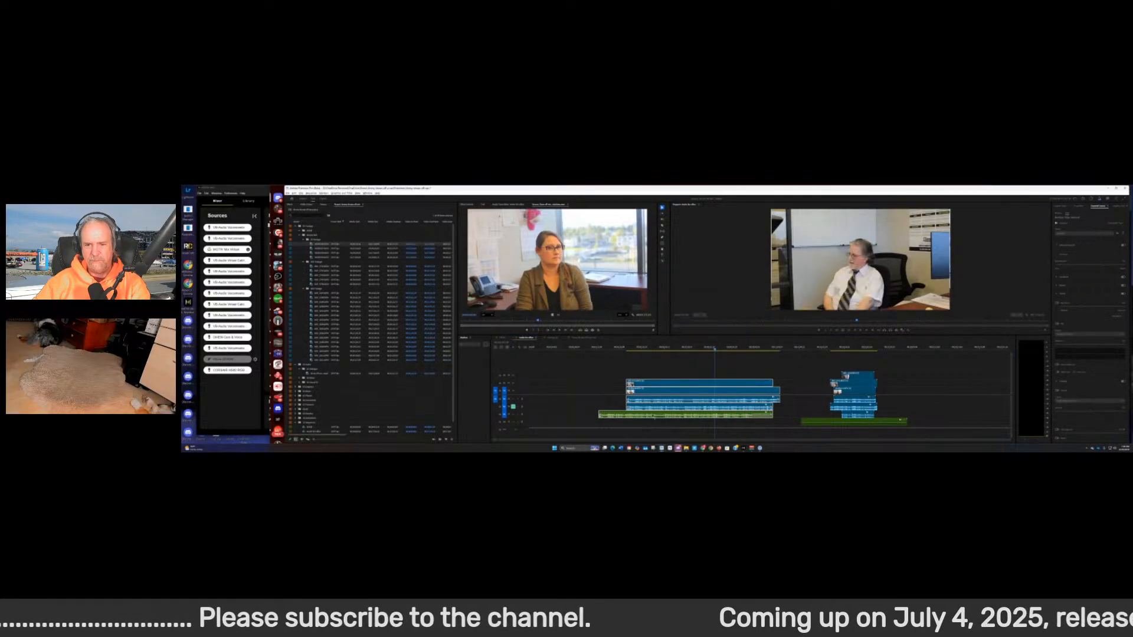
left_click_drag(749, 369, 694, 381)
left_click(854, 350)
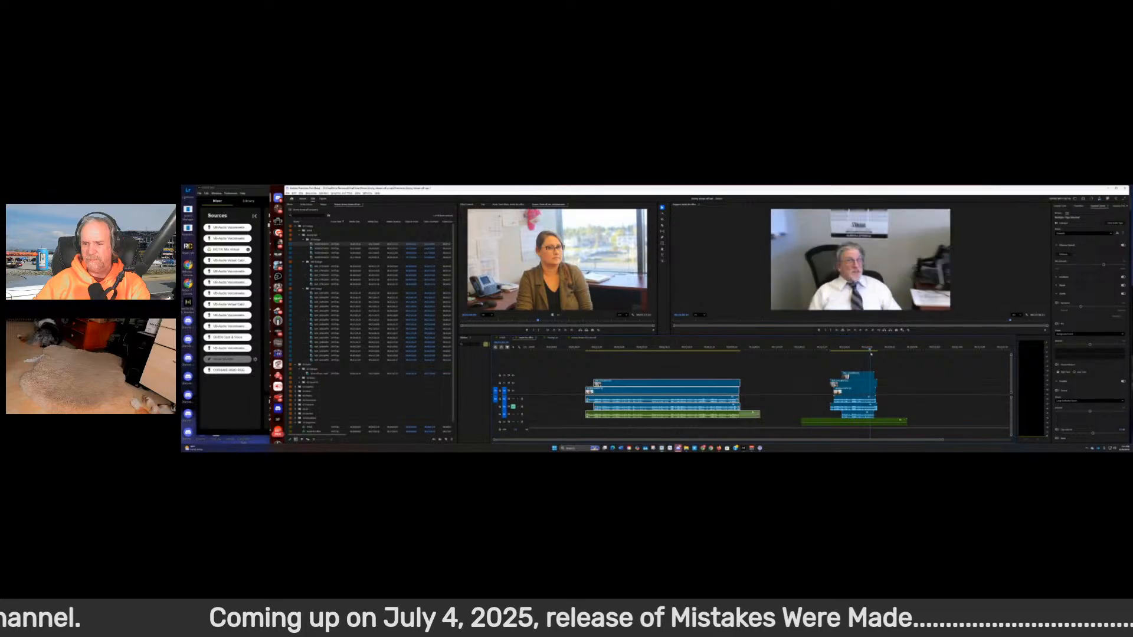
left_click(614, 350)
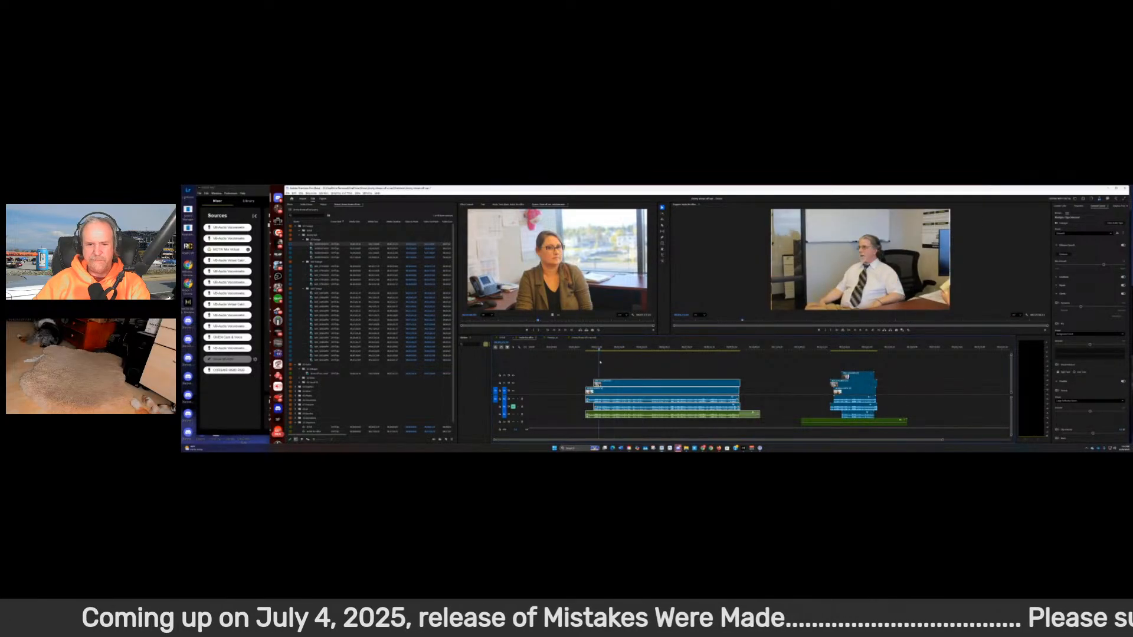
Delete the green separate audio clip beneath the first clip group
left_click(642, 387)
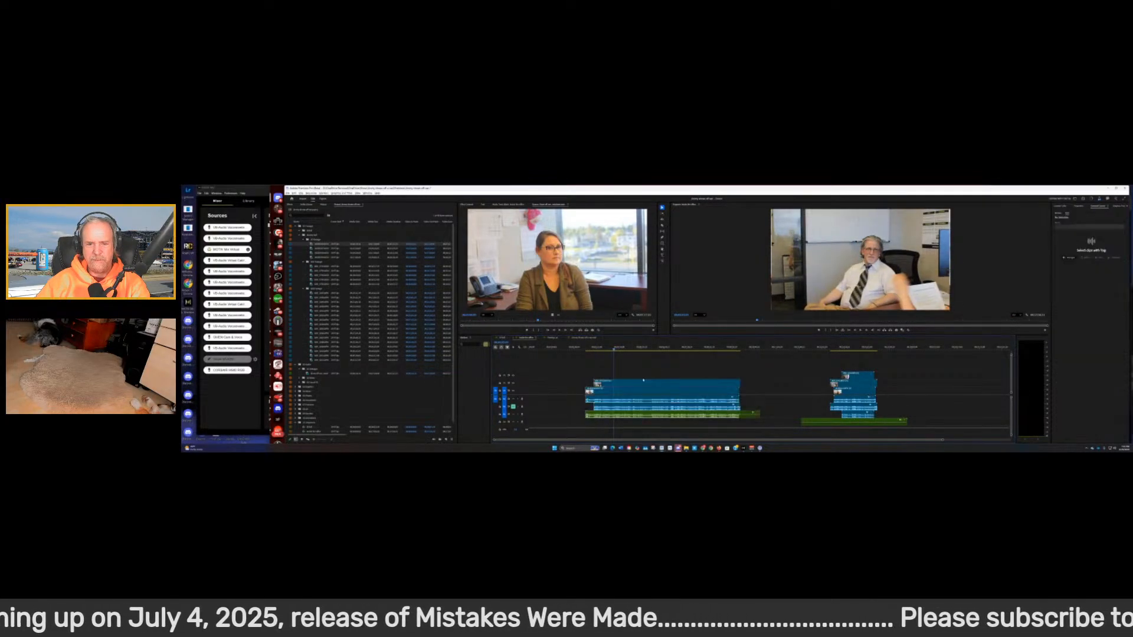
left_click(647, 415)
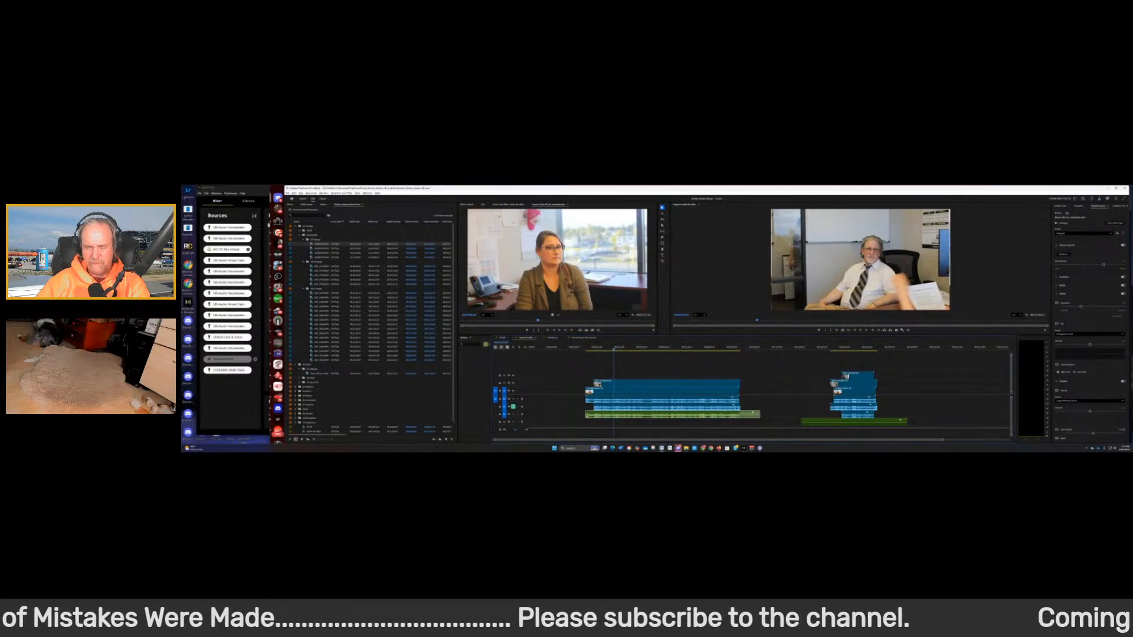
right_click(621, 415)
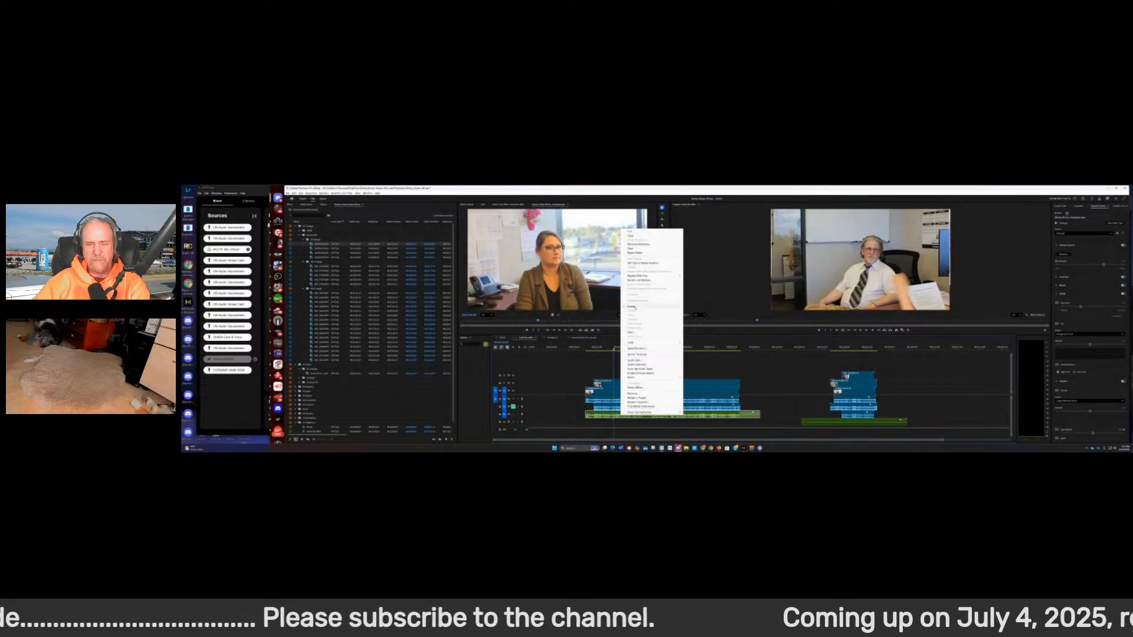
left_click(637, 250)
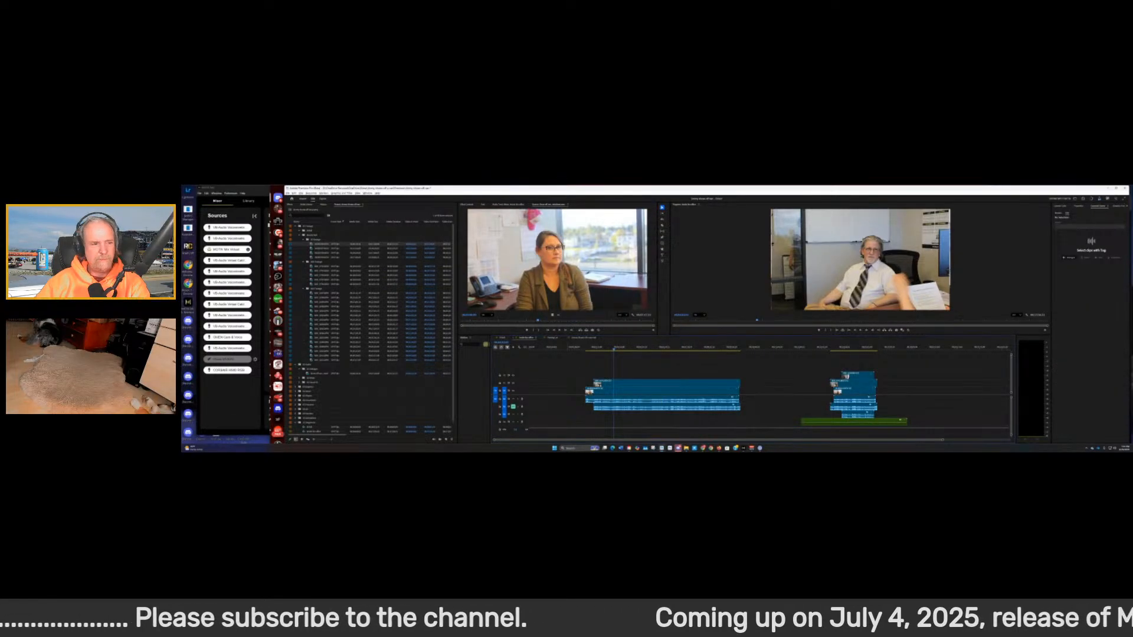
Switch to the File Explorer window showing the project's footage folder
key("alt+Tab")
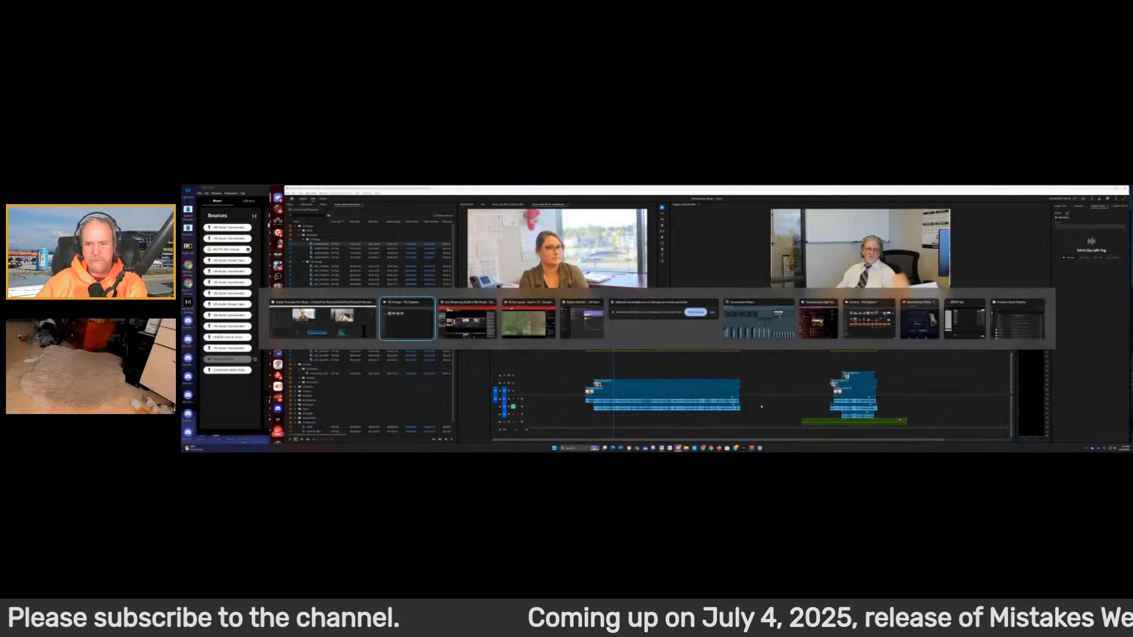
key("alt+Tab")
key("alt+Tab")
key("alt+Tab")
key("alt+Tab")
key("alt+Tab")
key("alt+Tab")
key("alt+Tab")
key("alt+Tab")
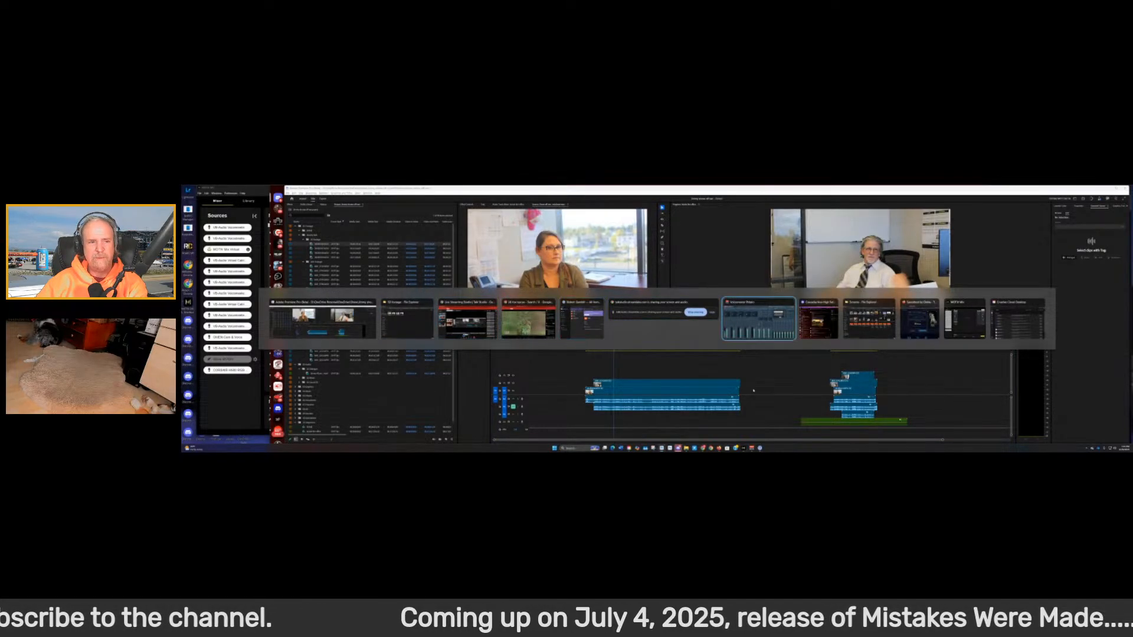
key("alt+Tab")
key("alt+Tab")
key("alt+Tab")
key("alt+Tab")
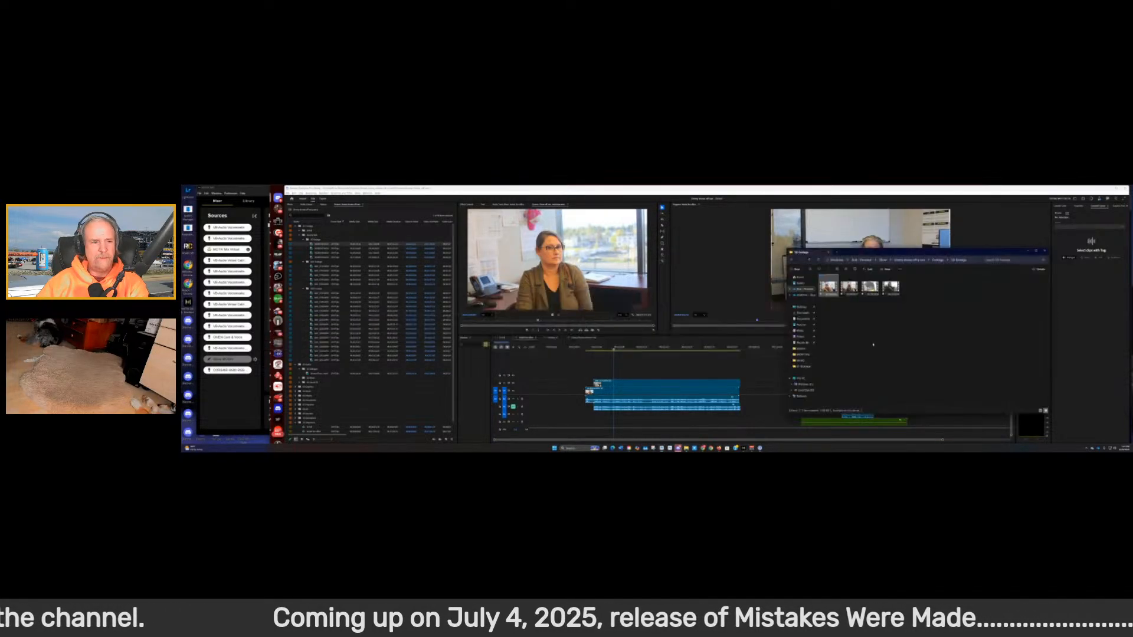
Go up to the project folder, open its Audio folder, and widen the Name column to fit the file names
left_click(924, 261)
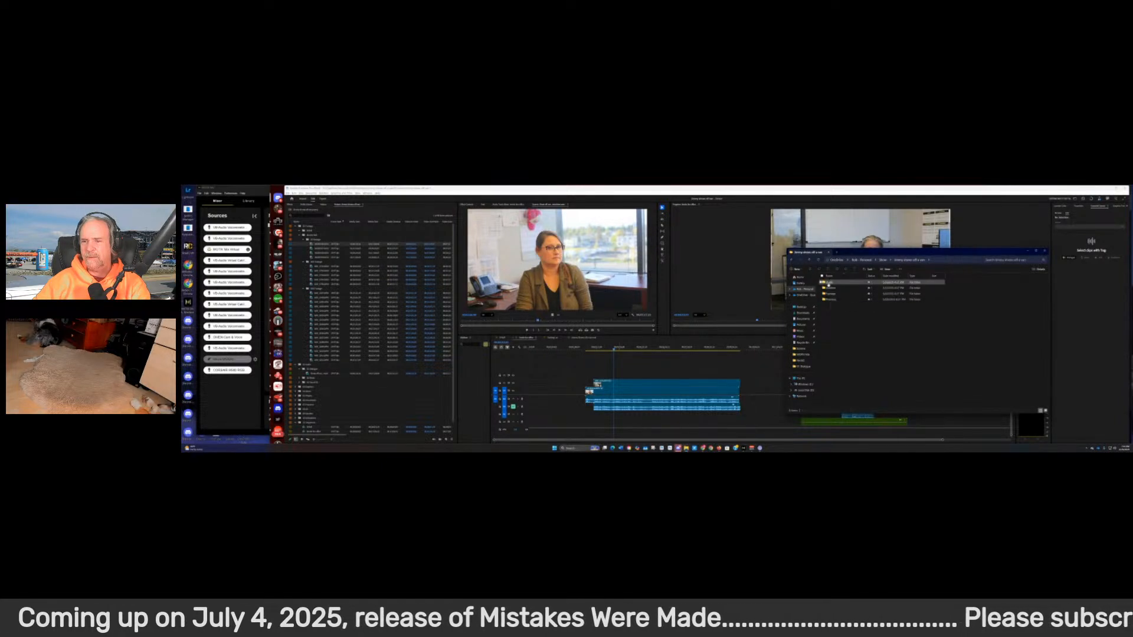
double_click(831, 288)
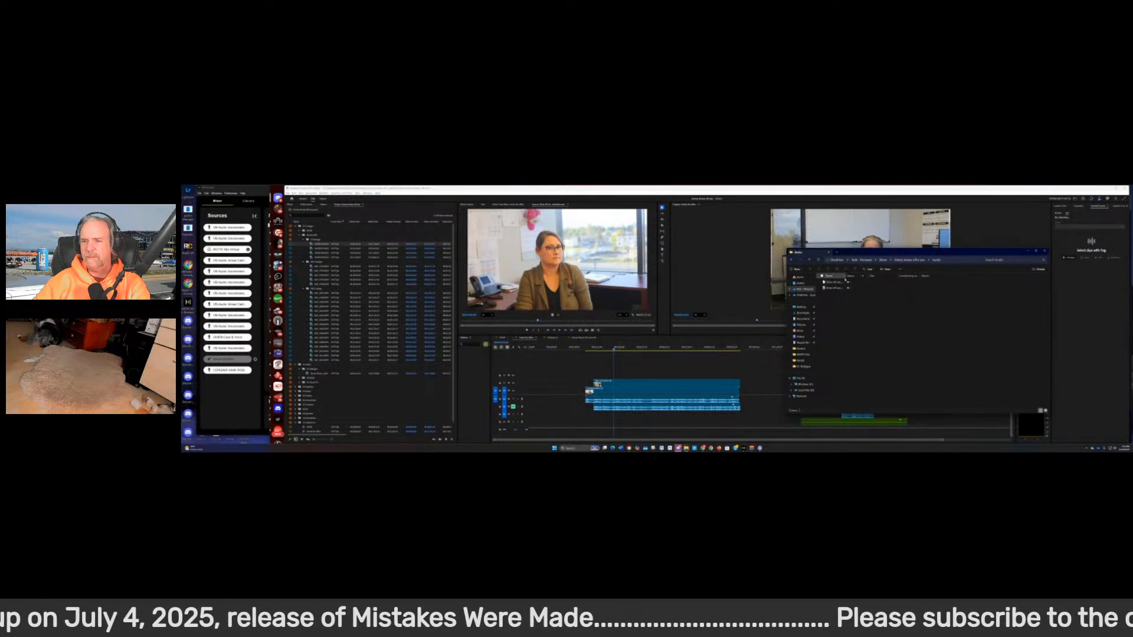
double_click(848, 276)
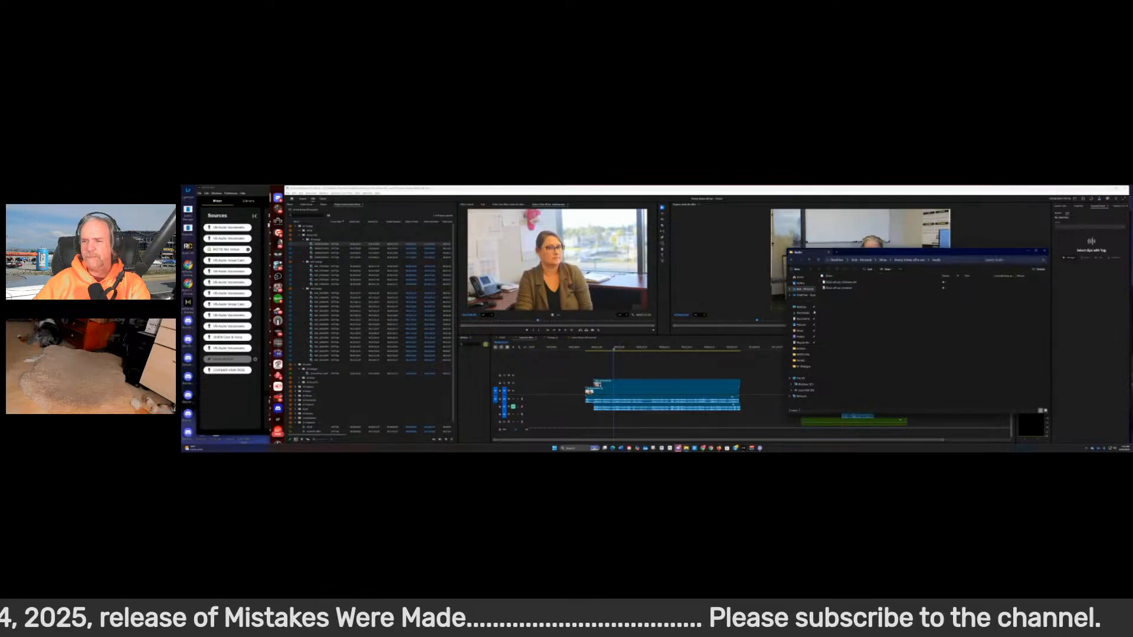
Delete the wrong separate audio file from the project bin, including its clip in the sequence
left_click(319, 375)
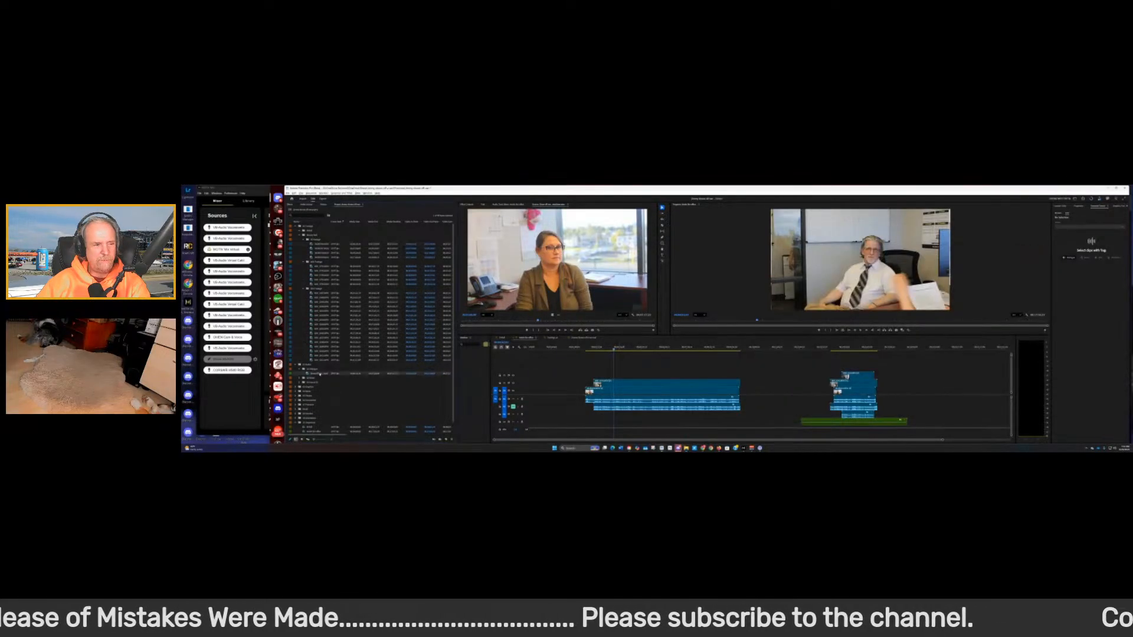
right_click(319, 375)
left_click(331, 249)
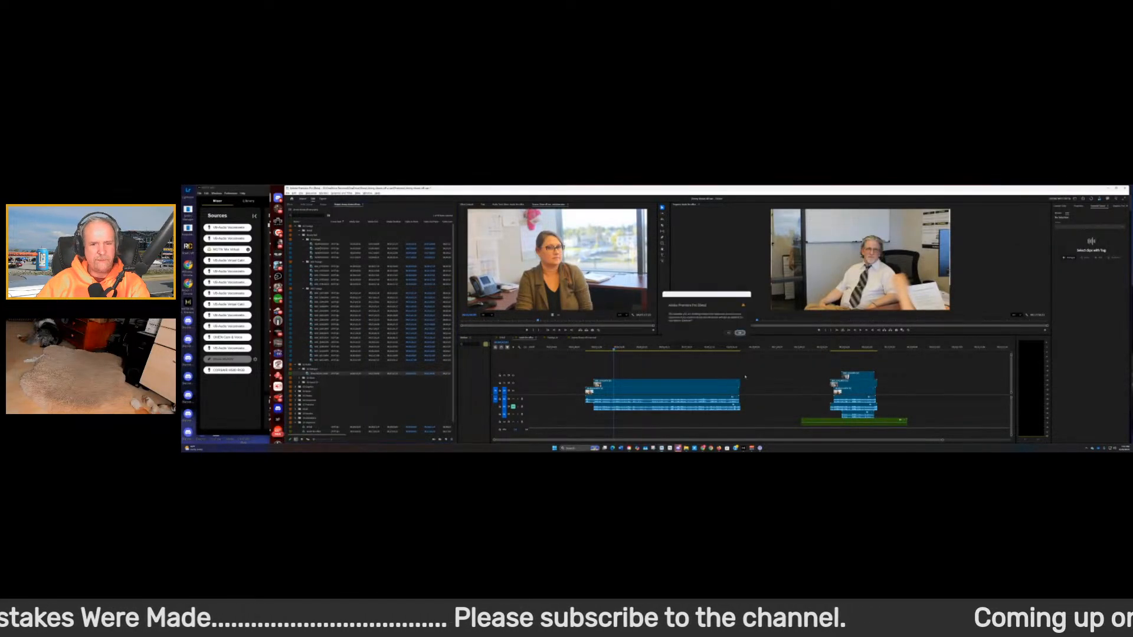
key("Return")
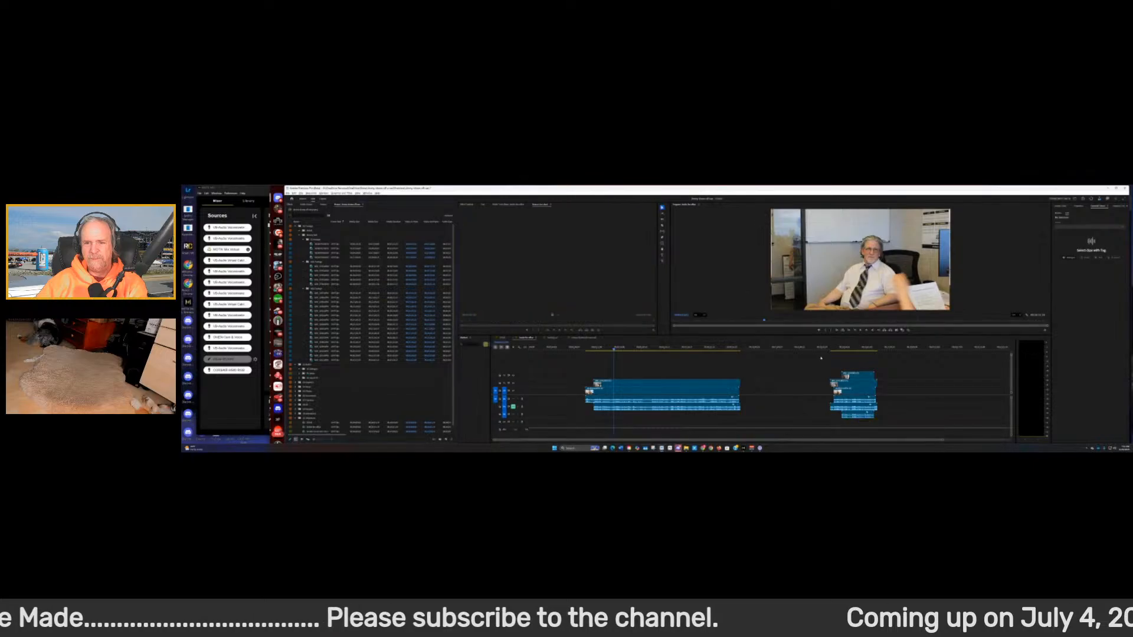
Add the second audio file from the Audio folder to the sequence, beneath the first clip group
key("alt+Tab")
left_click_drag(842, 289, 561, 363)
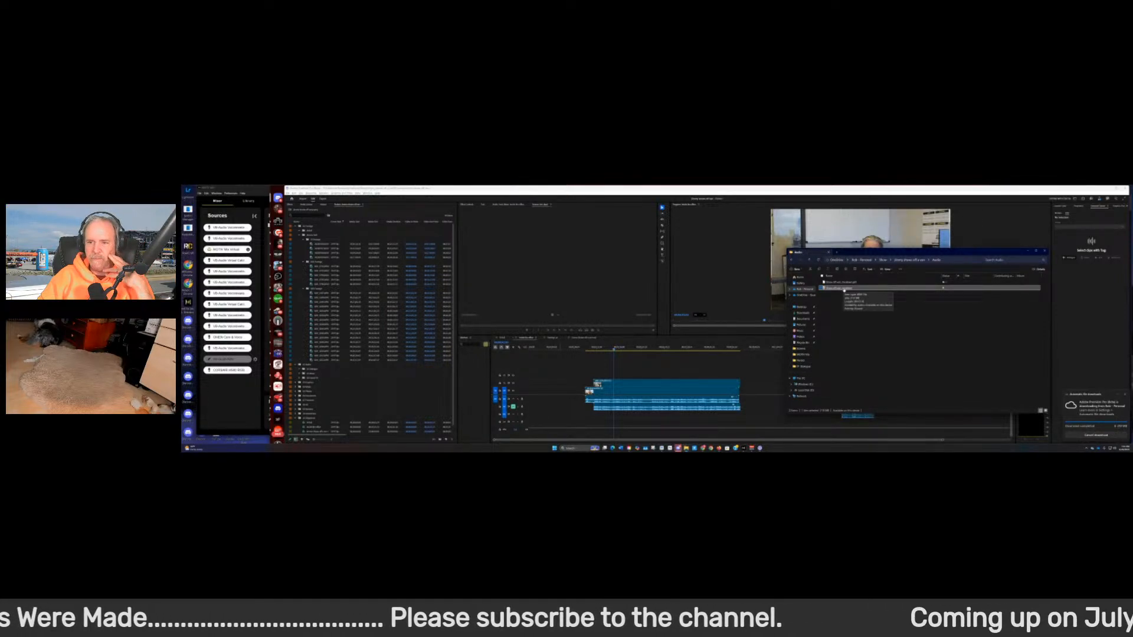
left_click_drag(844, 290, 543, 420)
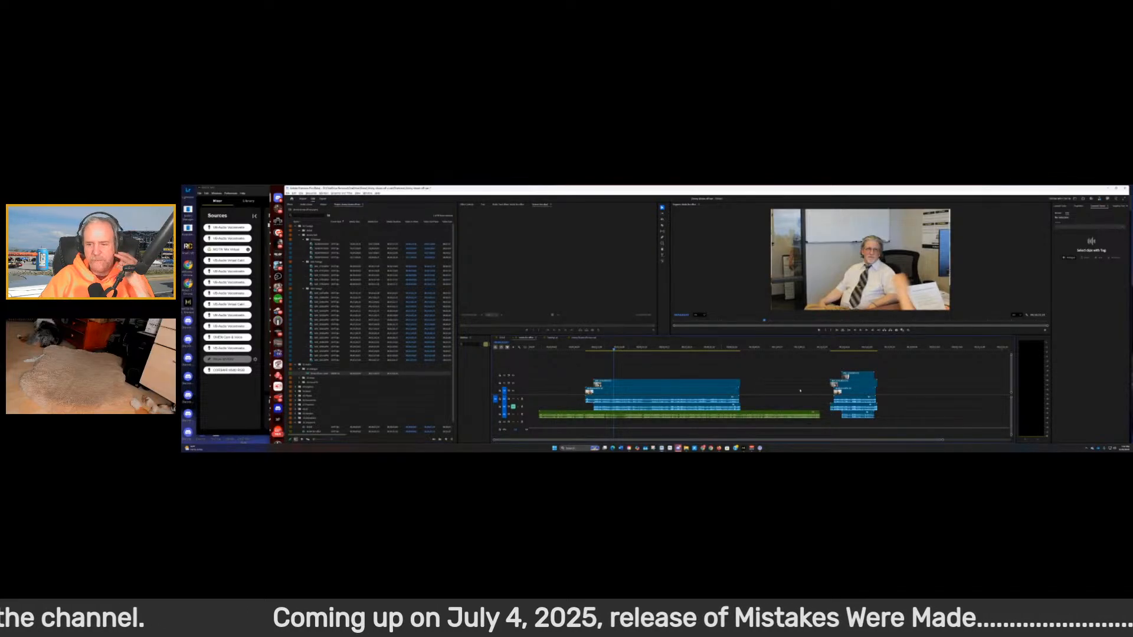
Move the second clip group later in the sequence and synchronize the first group with the new separate audio
left_click(858, 380)
left_click_drag(858, 380, 945, 379)
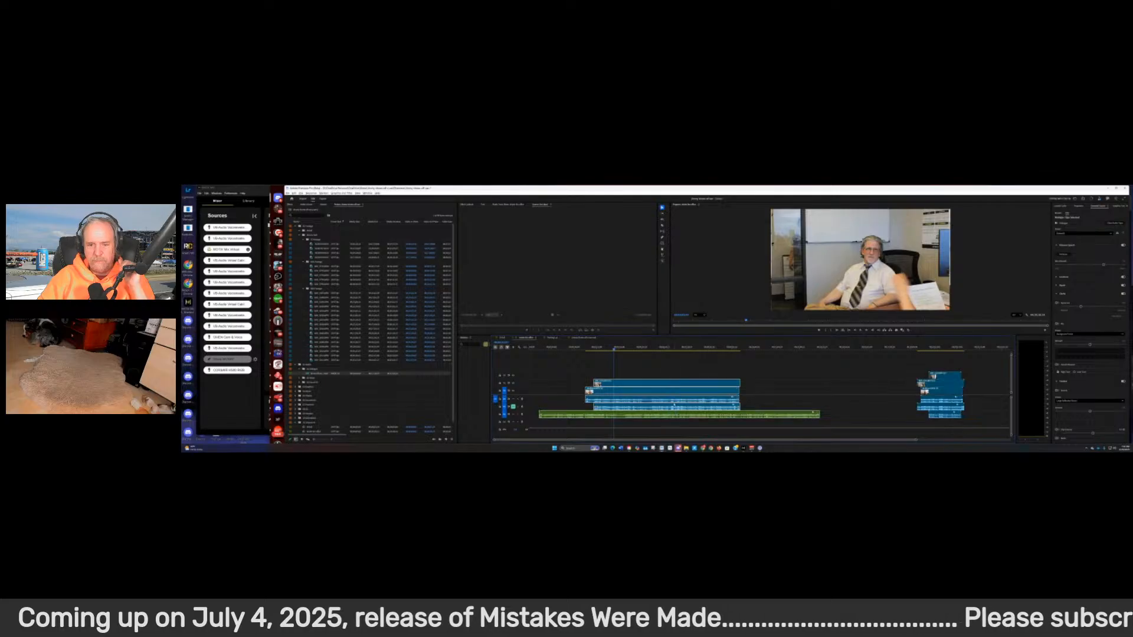
right_click(674, 386)
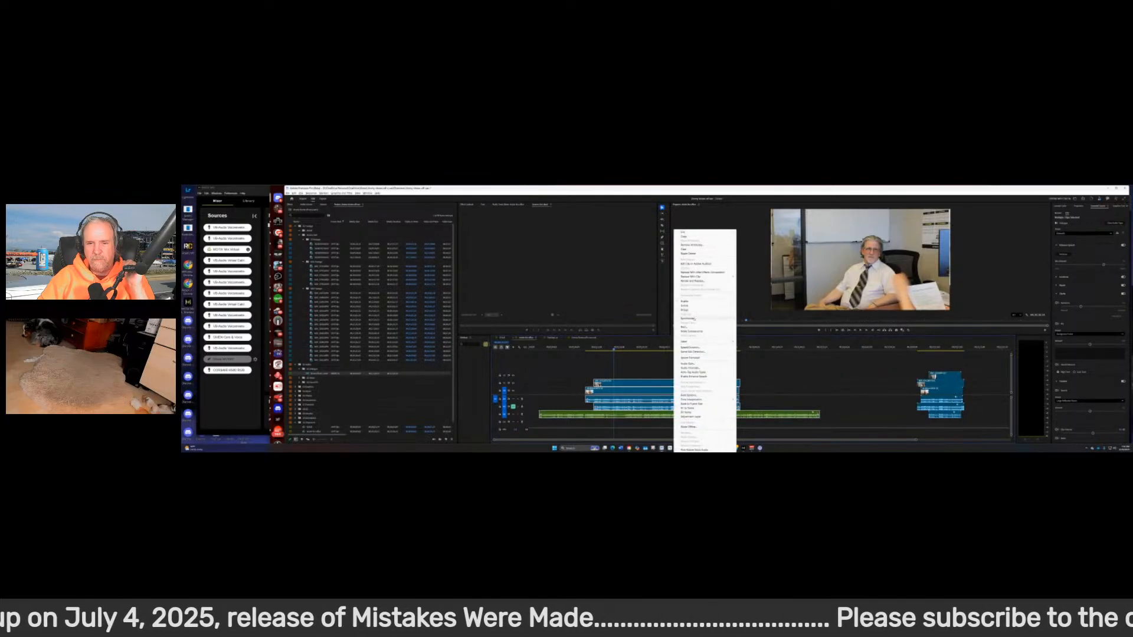
left_click(691, 319)
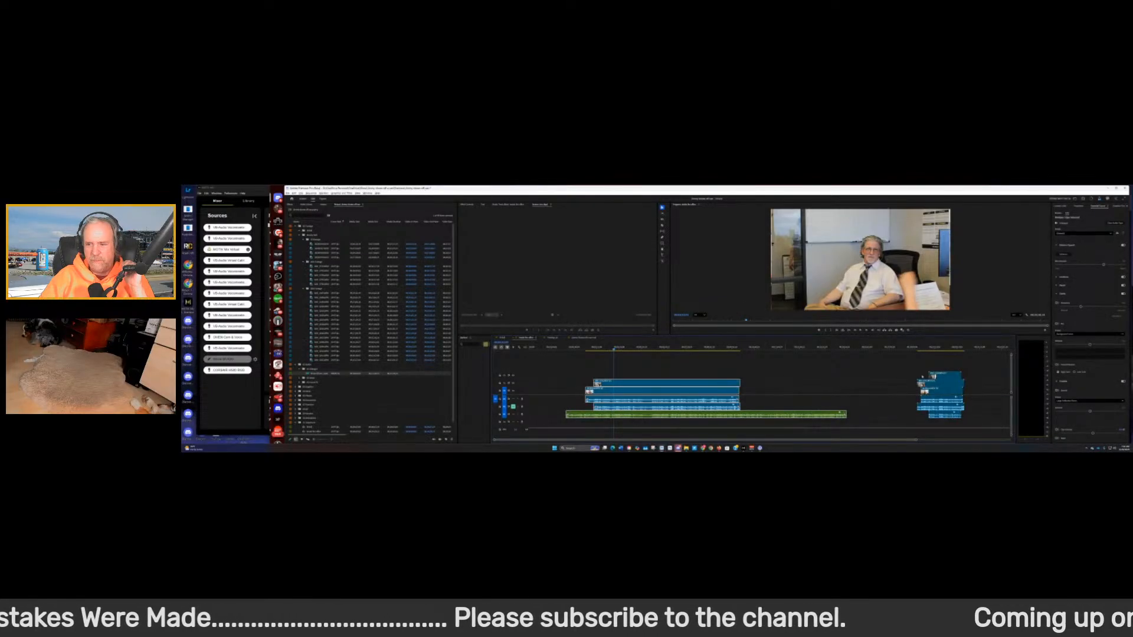
Split off the separate audio just past the first group and synchronize that remainder with the second clip group
left_click(751, 349)
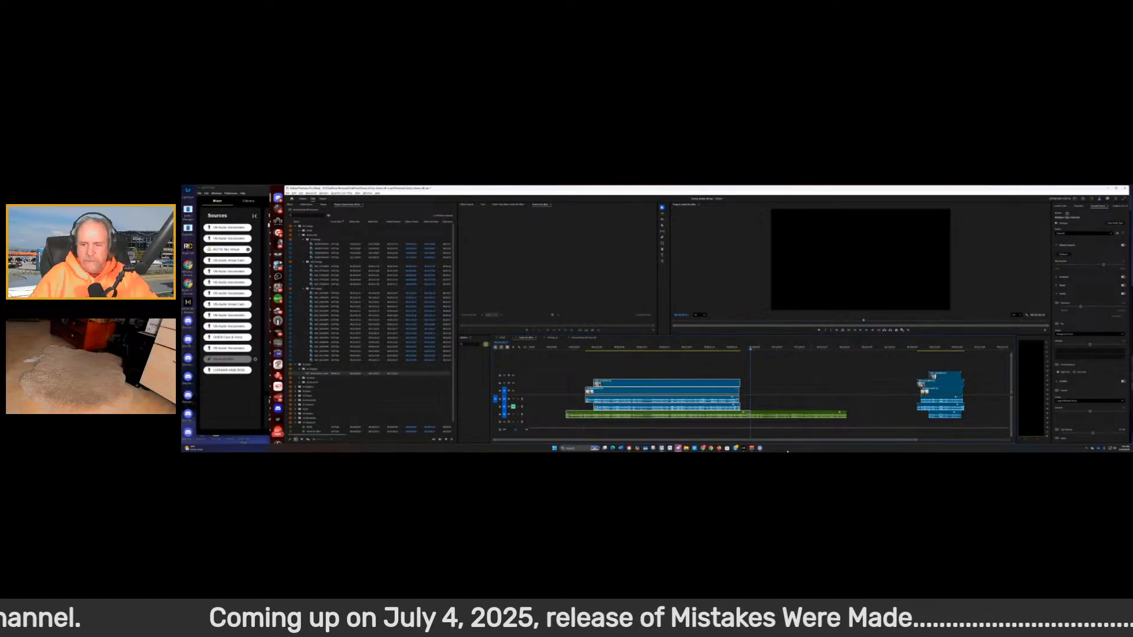
left_click_drag(789, 415, 949, 366)
right_click(944, 367)
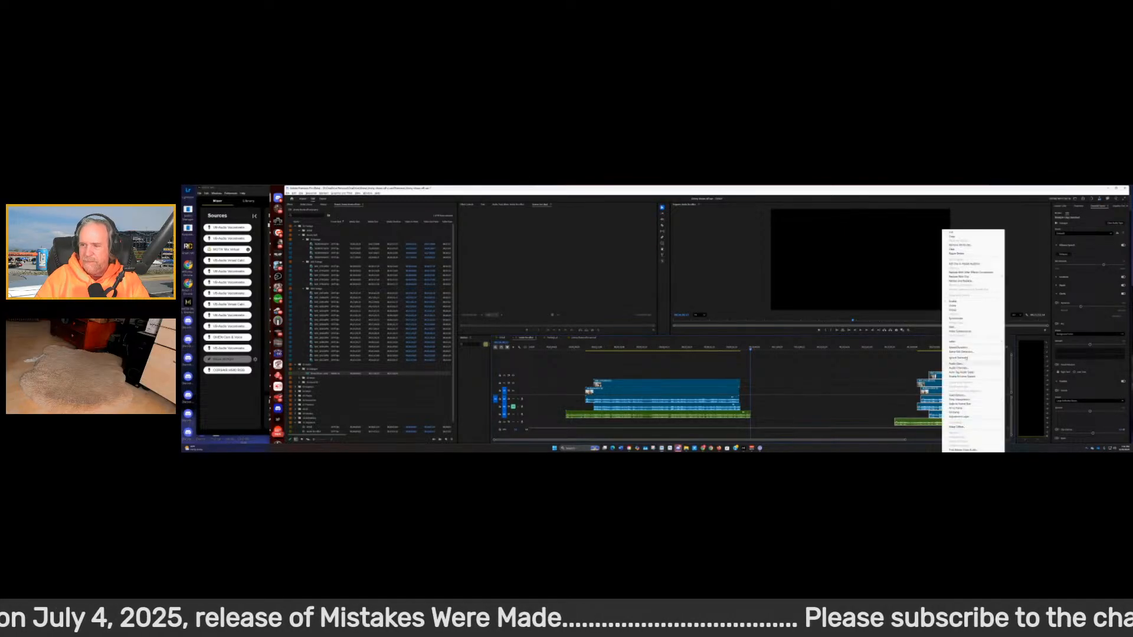
left_click(964, 318)
key("Return")
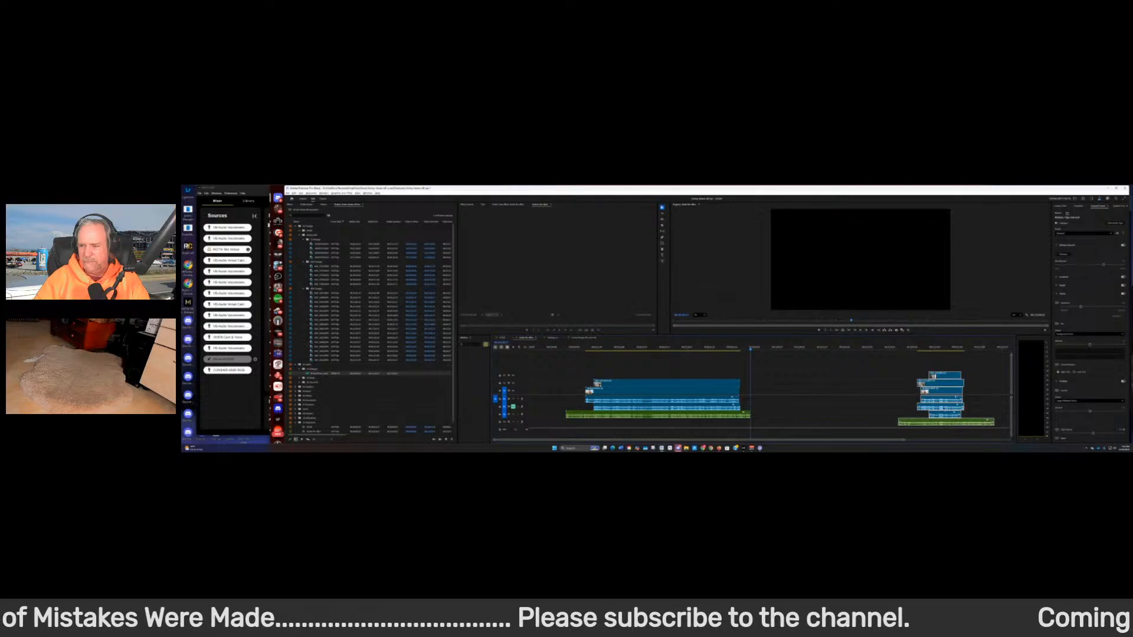
Play and scrub through the second clip group to check its audio sync
left_click(941, 352)
key("space")
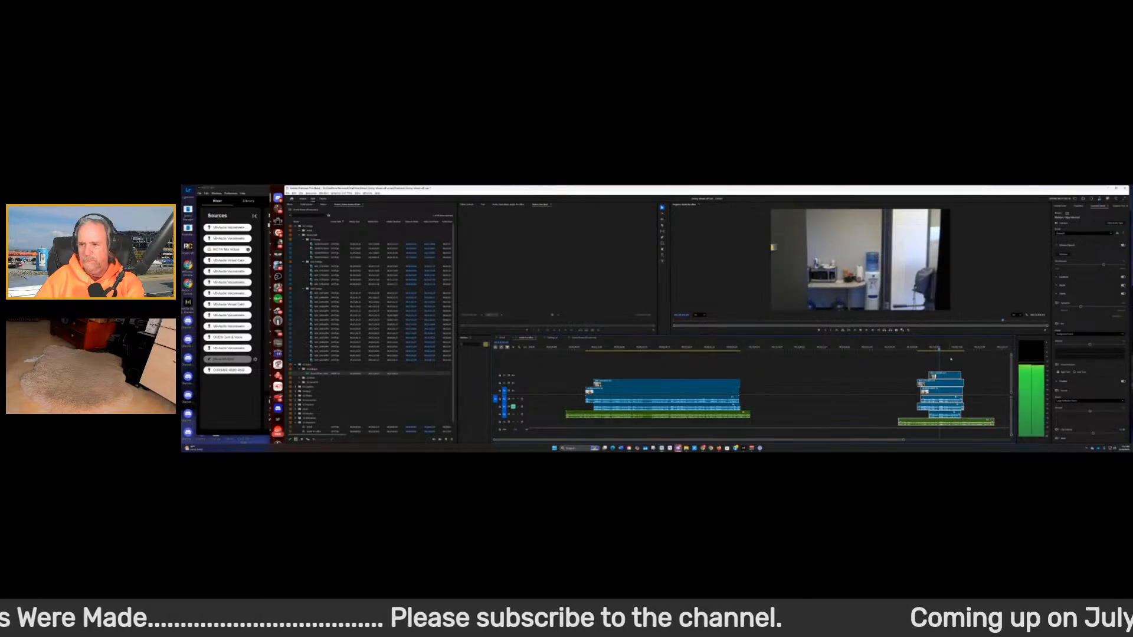
key("space")
left_click_drag(949, 350, 938, 354)
key("space")
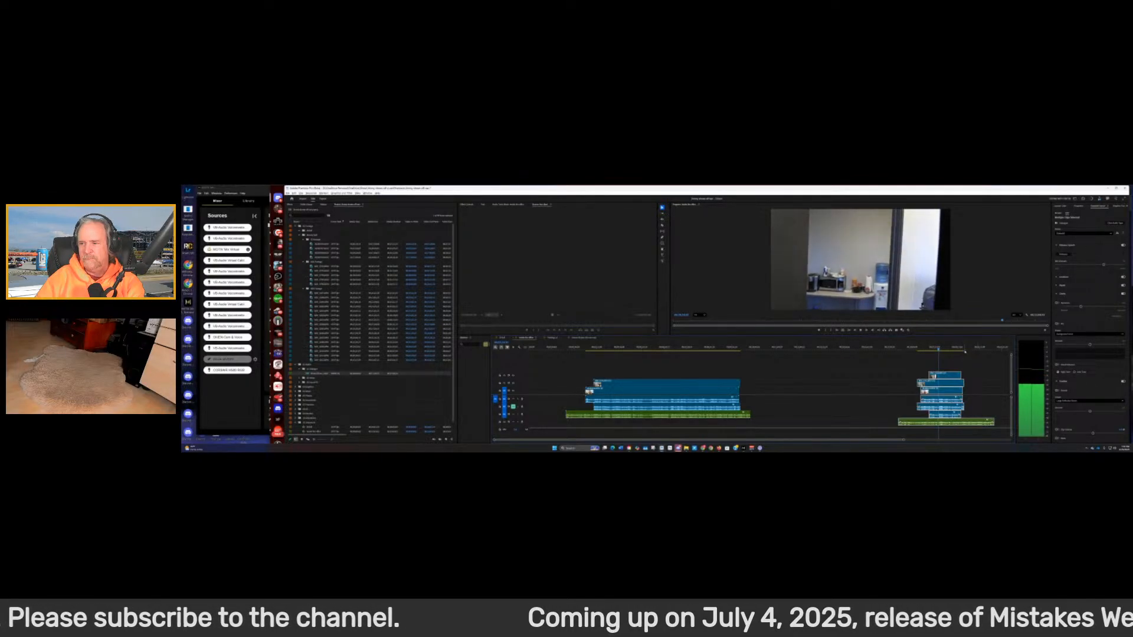
key("space")
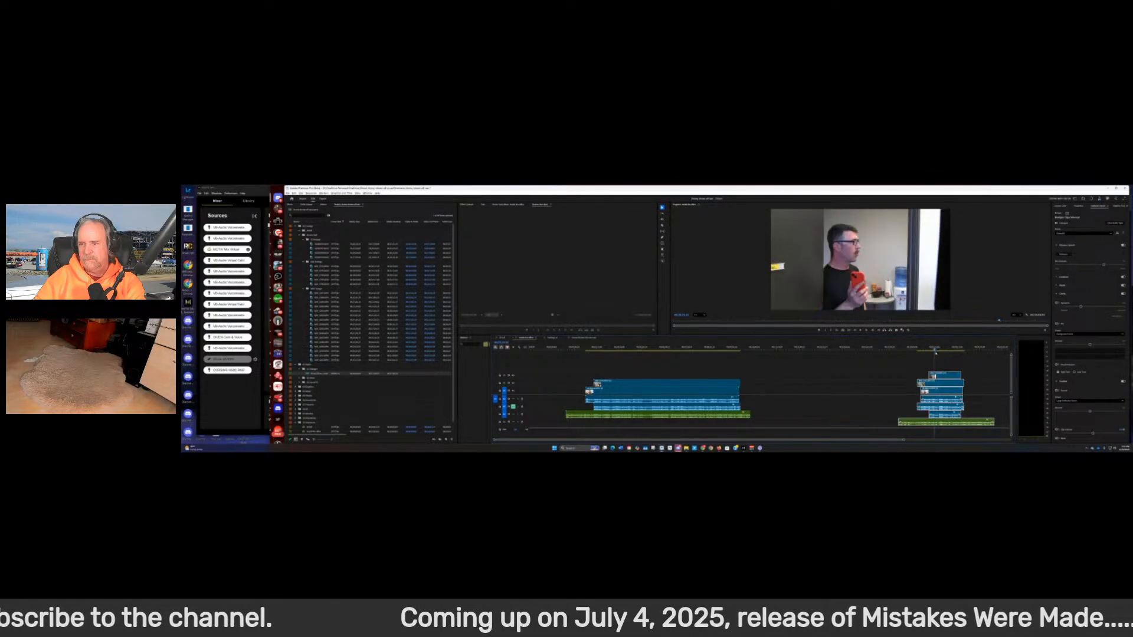
left_click_drag(934, 354, 929, 359)
key("space")
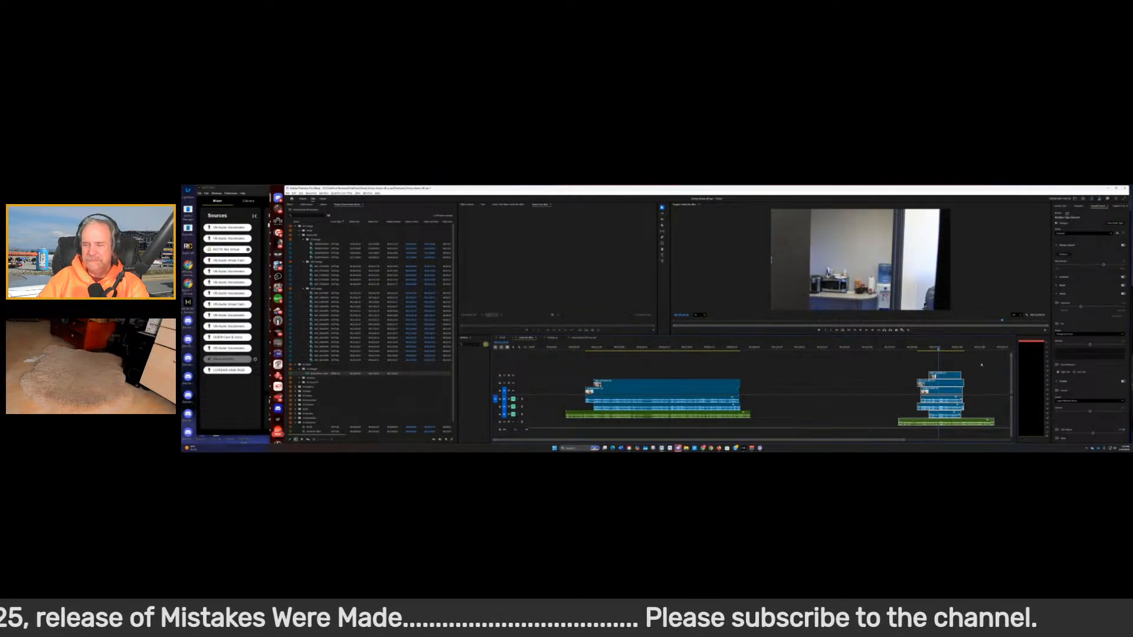
left_click_drag(939, 348, 950, 350)
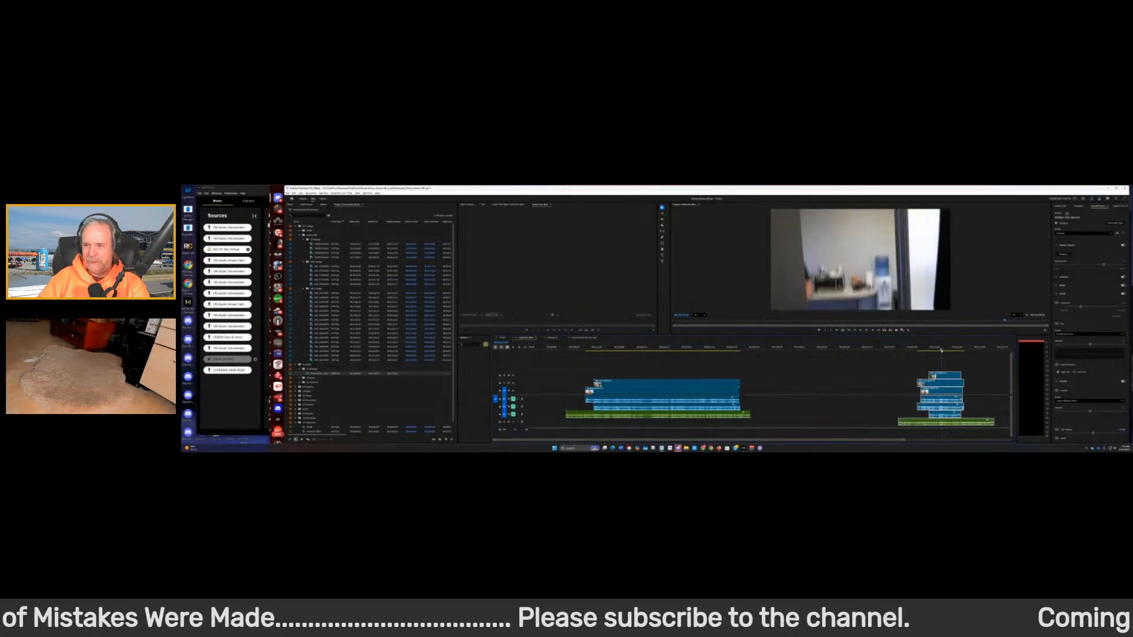
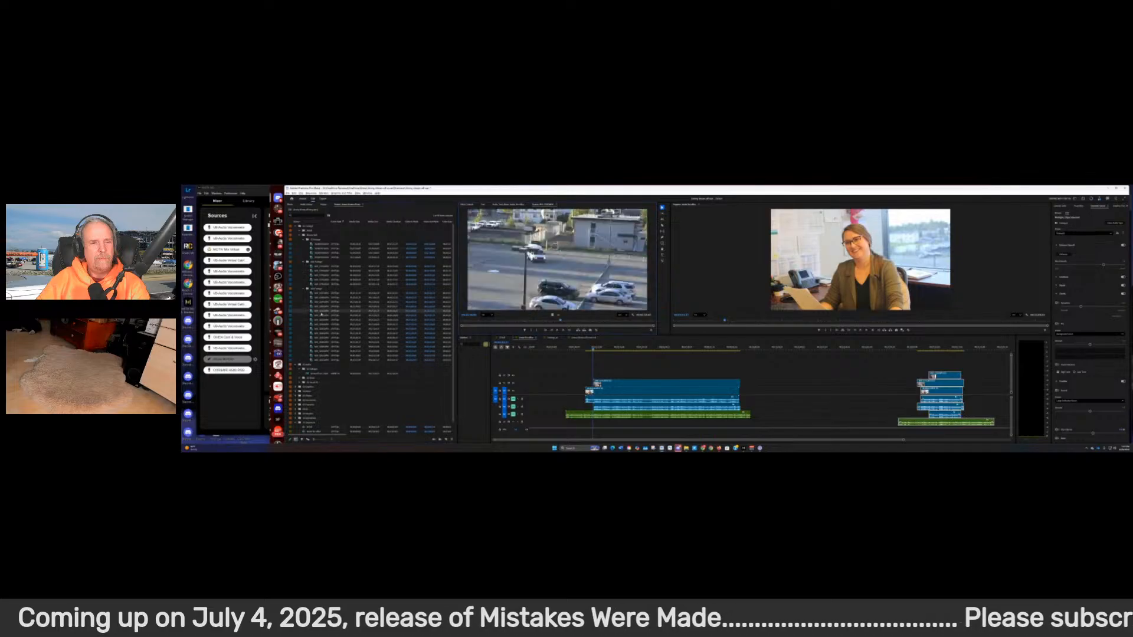
Preview the remaining clips in the footage bin one by one, through to the last clip of the woman at the desk
double_click(323, 319)
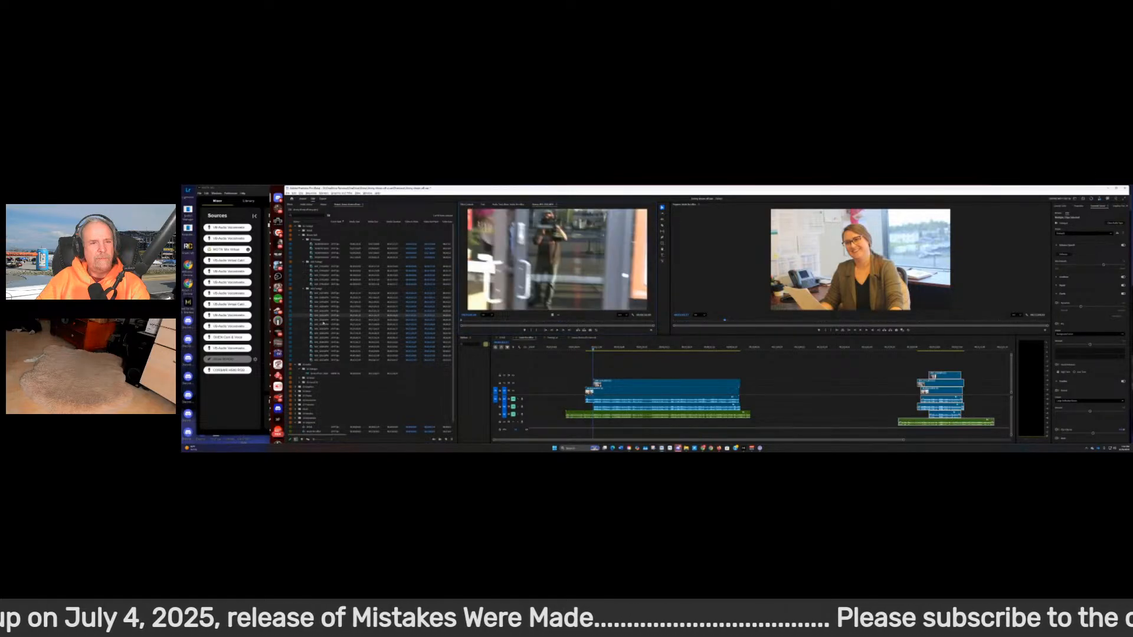
double_click(323, 324)
double_click(325, 328)
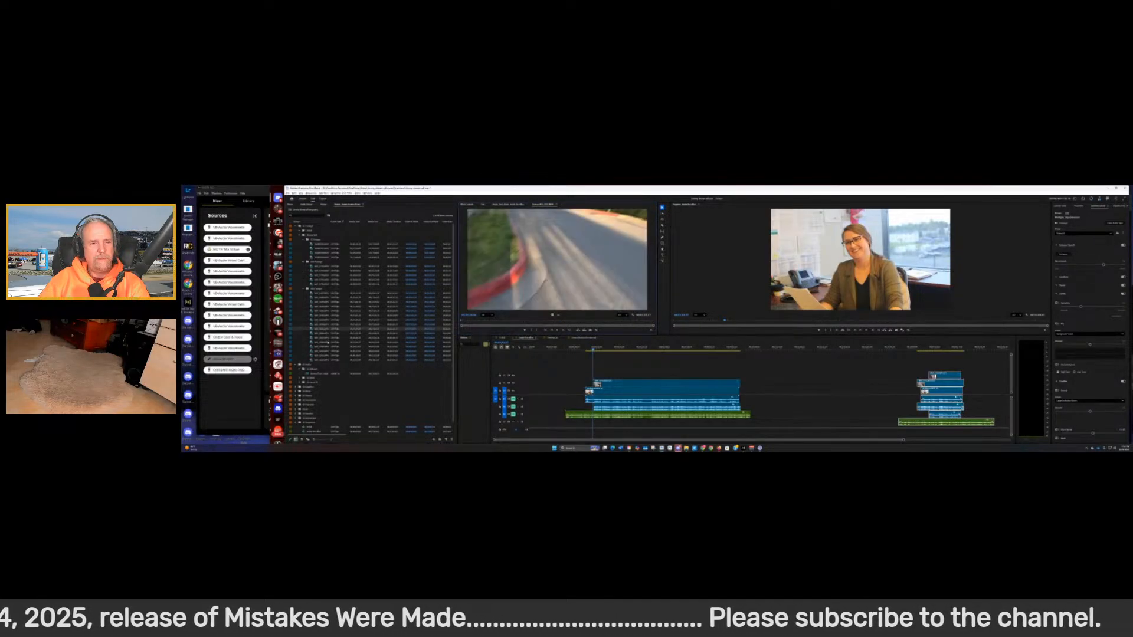
double_click(324, 332)
double_click(322, 341)
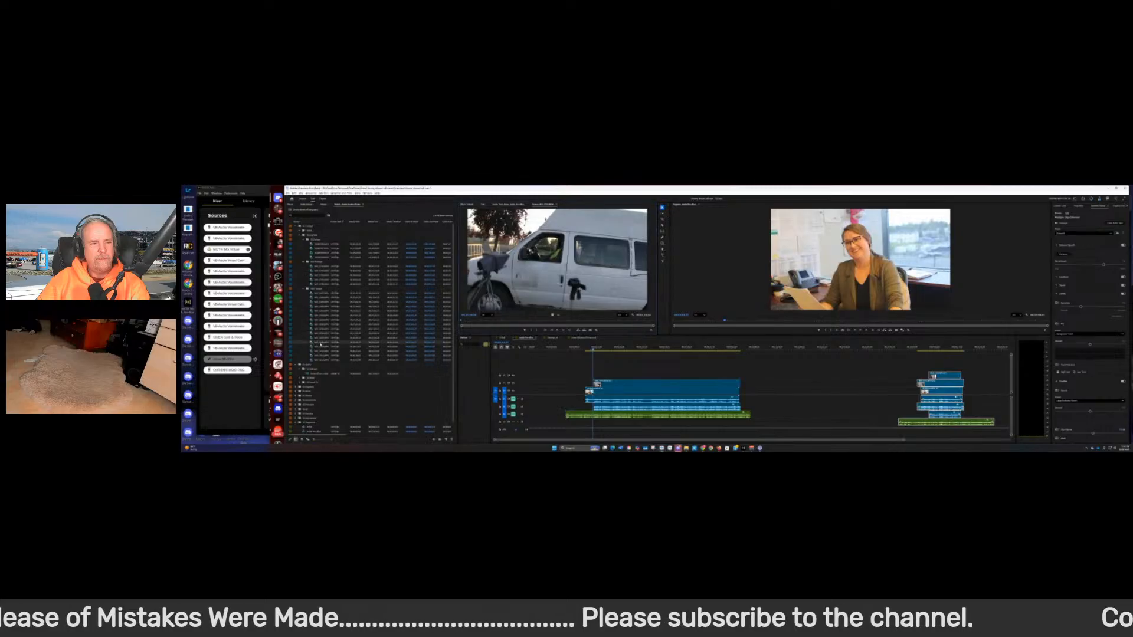
double_click(321, 349)
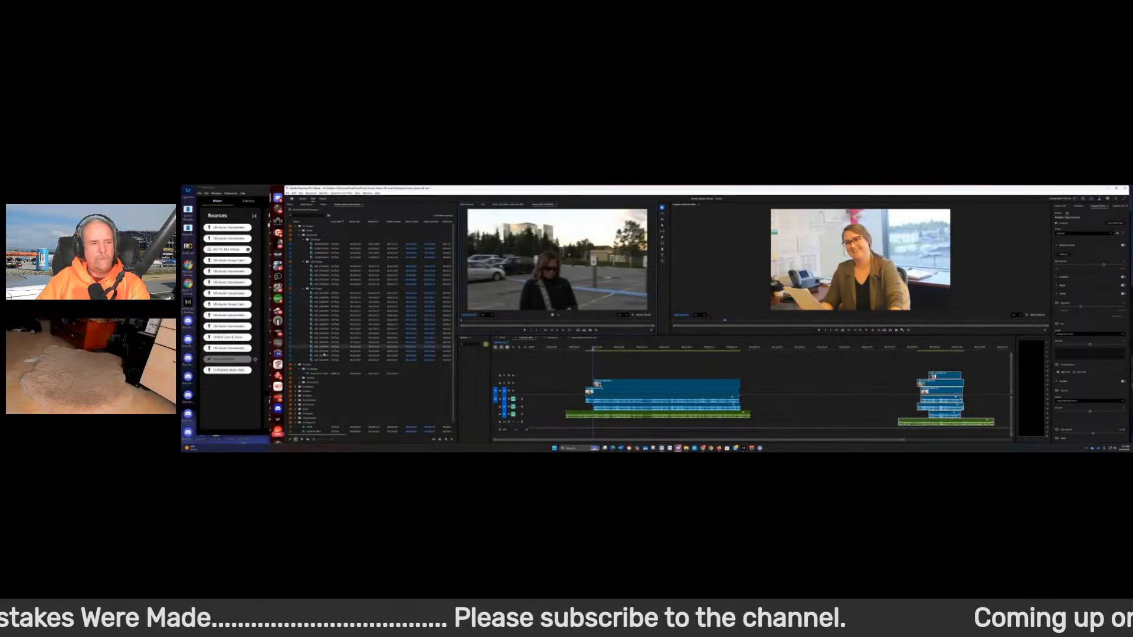
double_click(324, 354)
double_click(324, 358)
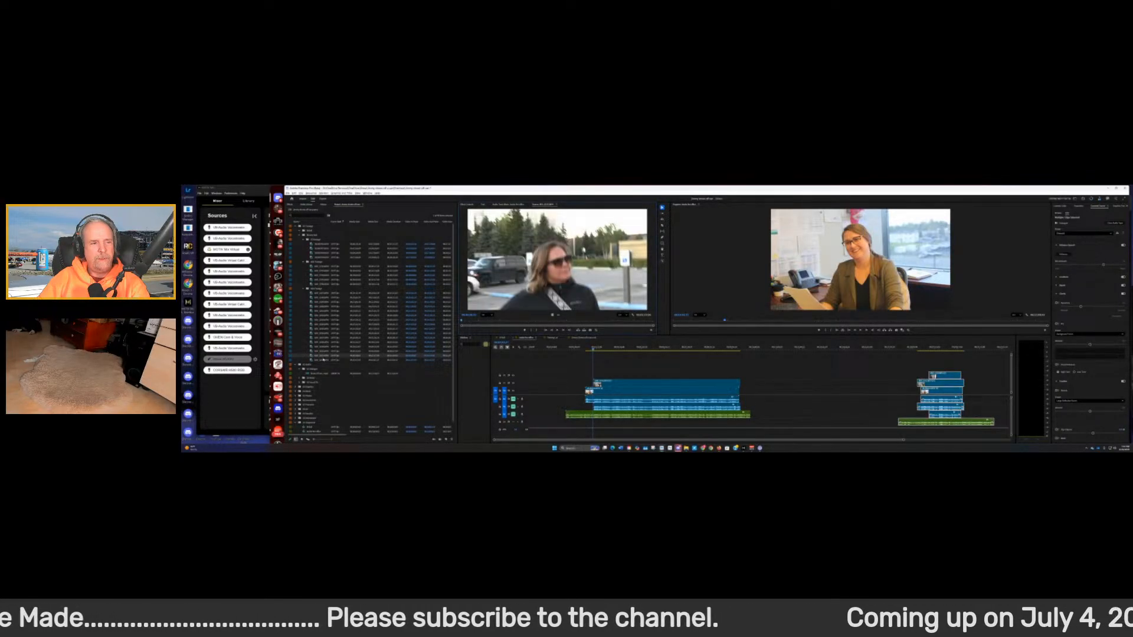
double_click(324, 361)
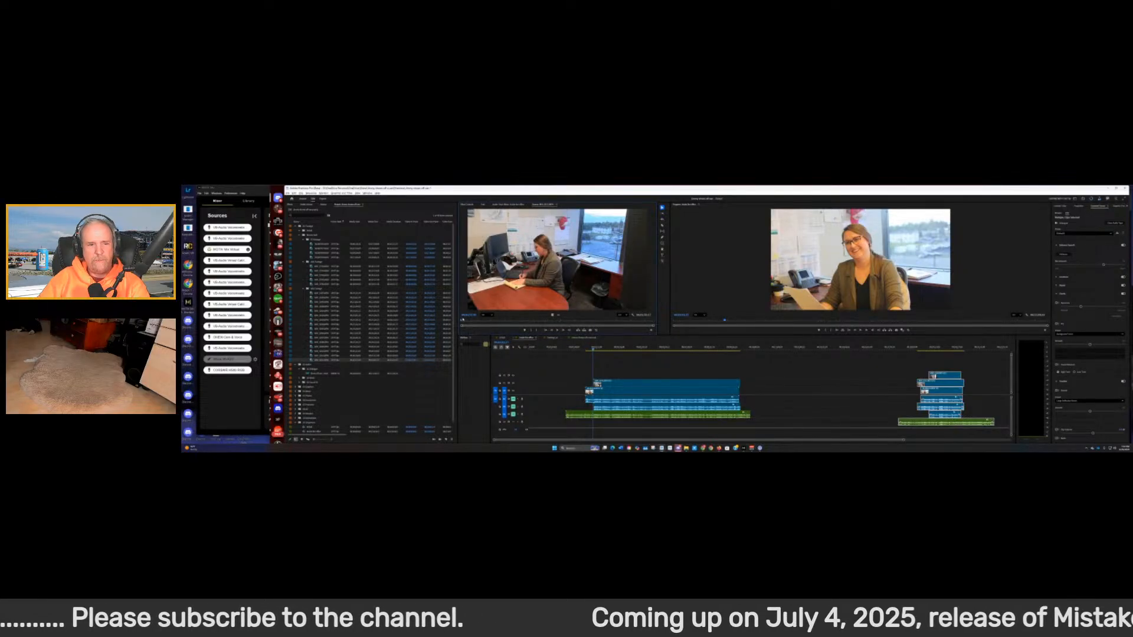
mouse_move(463, 321)
left_mouse_down()
mouse_move(510, 326)
mouse_move(461, 323)
left_mouse_up()
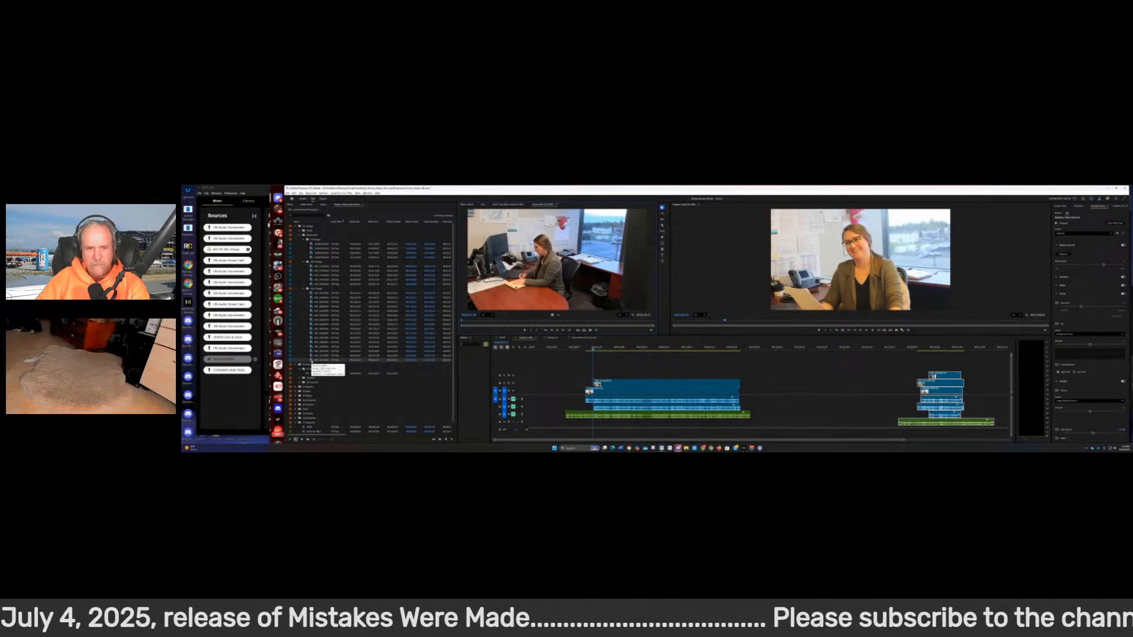
Check the other sequence's footage back to its start, and return to the interview sequence
left_click(505, 338)
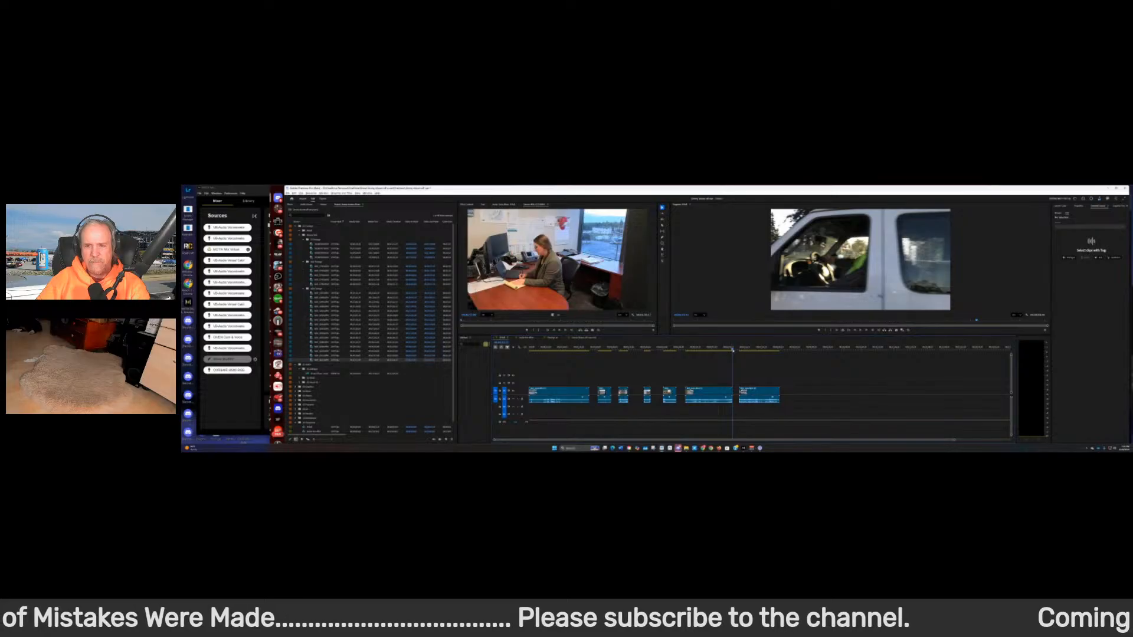
left_click_drag(732, 350, 503, 377)
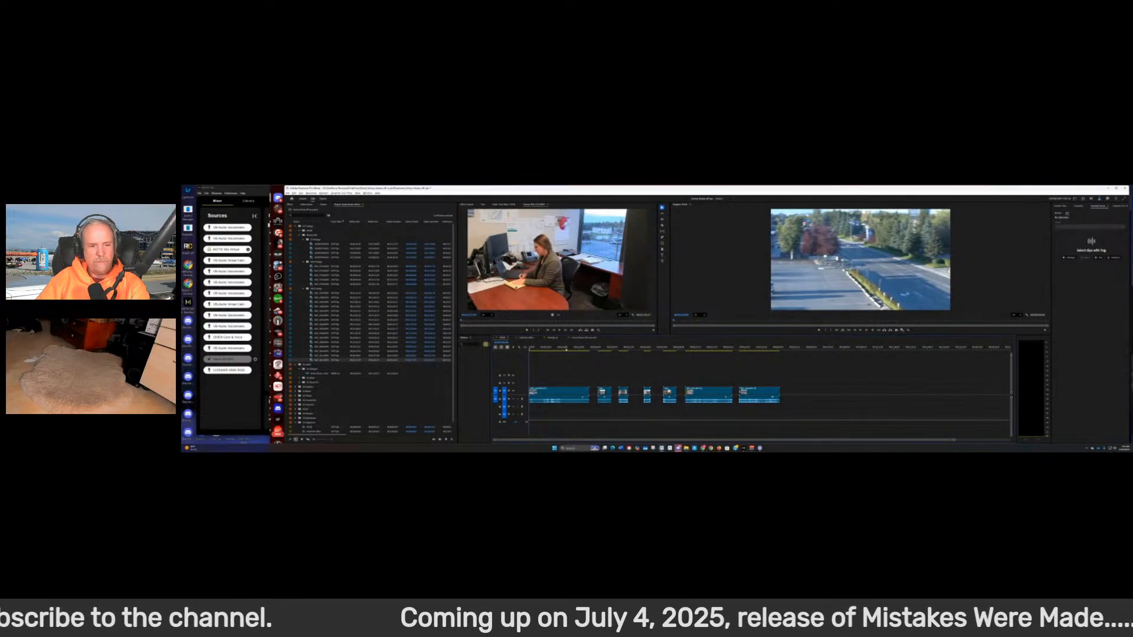
left_click(531, 339)
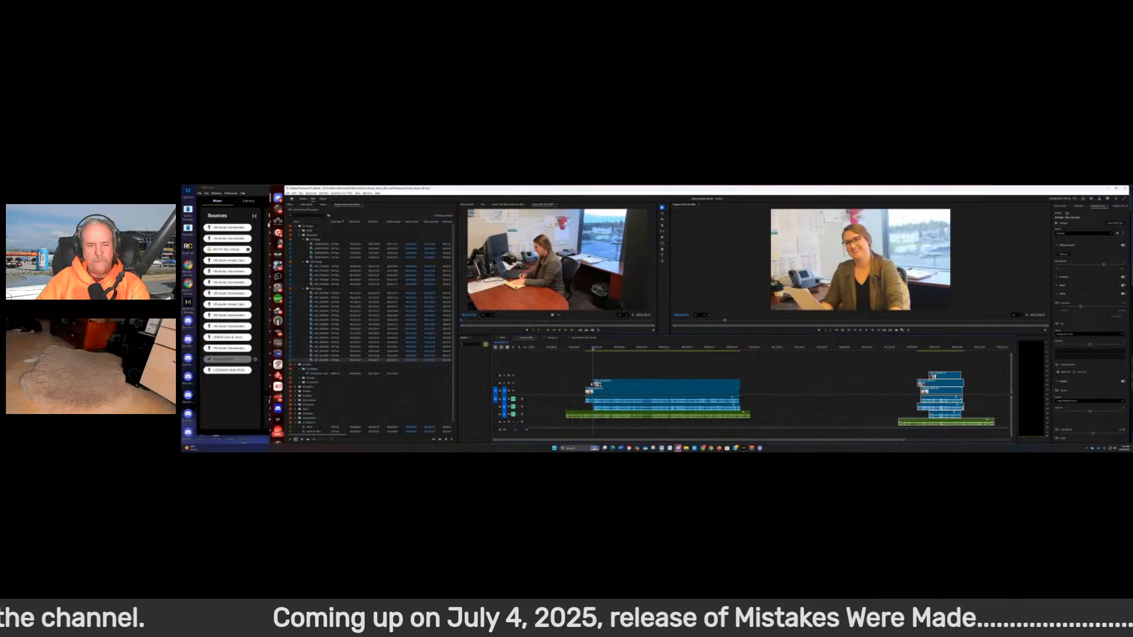
Place the bin's last clip at the start of the interview sequence and shift the first synchronized group later
left_click_drag(313, 360, 529, 393)
left_click_drag(615, 365, 633, 434)
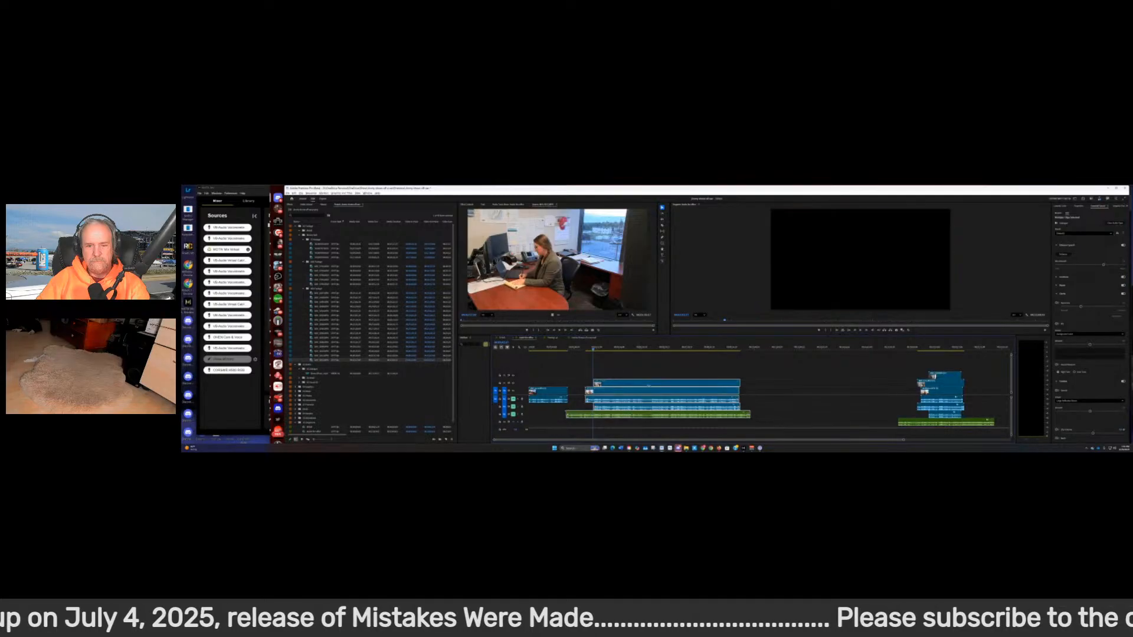
left_click_drag(648, 386, 671, 385)
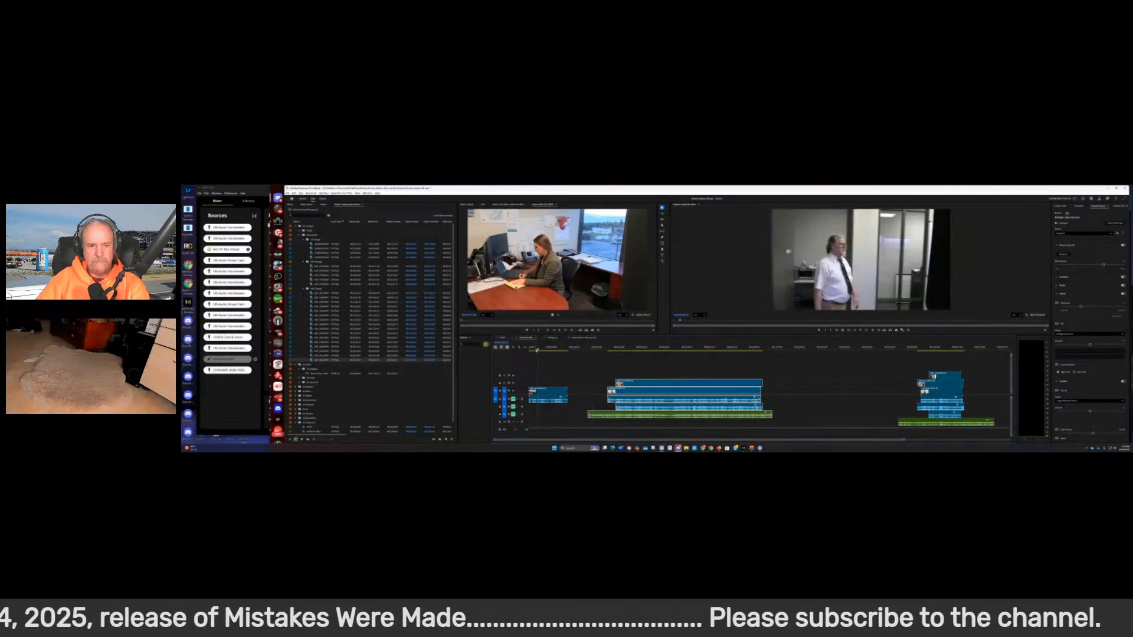
Play the clip at the sequence start, and compare it with the opening frames of the first synchronized group
left_click_drag(537, 350, 524, 352)
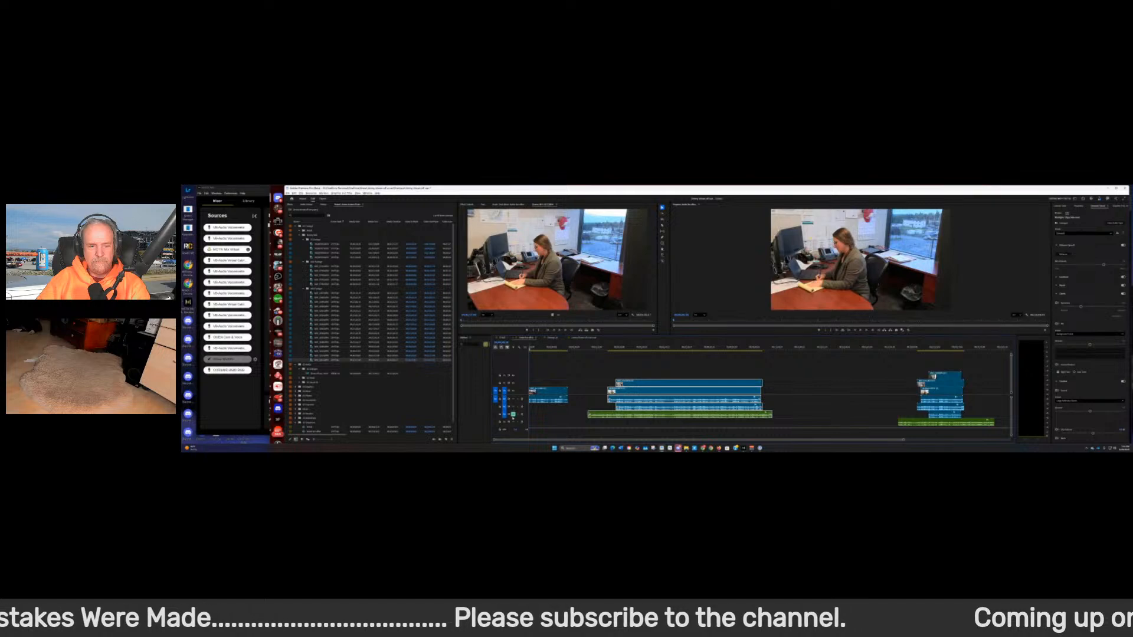
key("space")
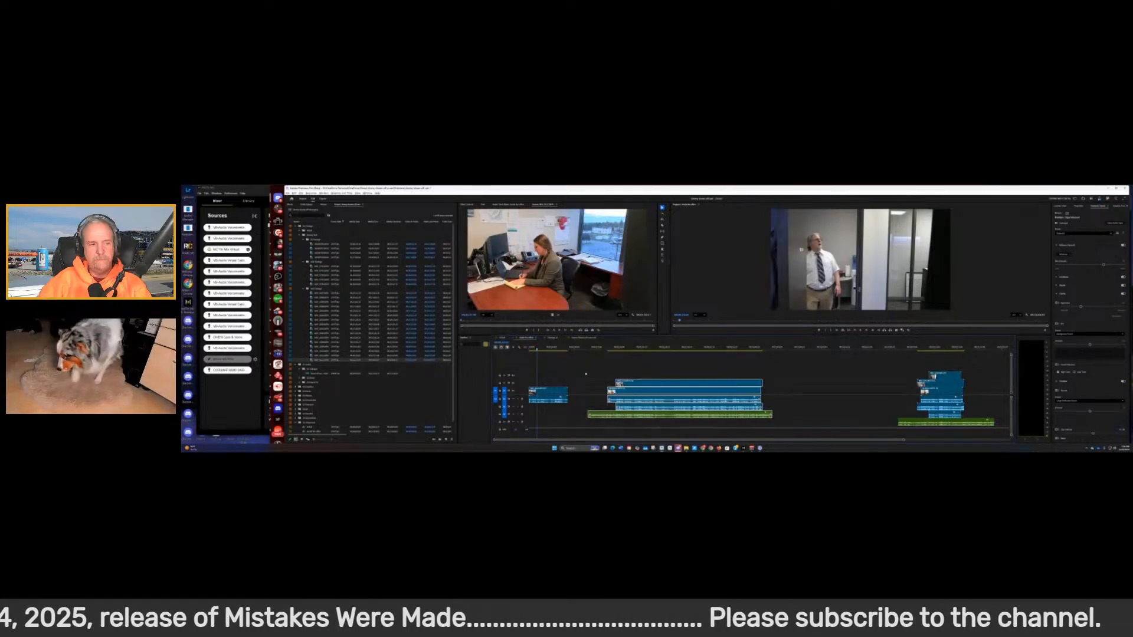
key("space")
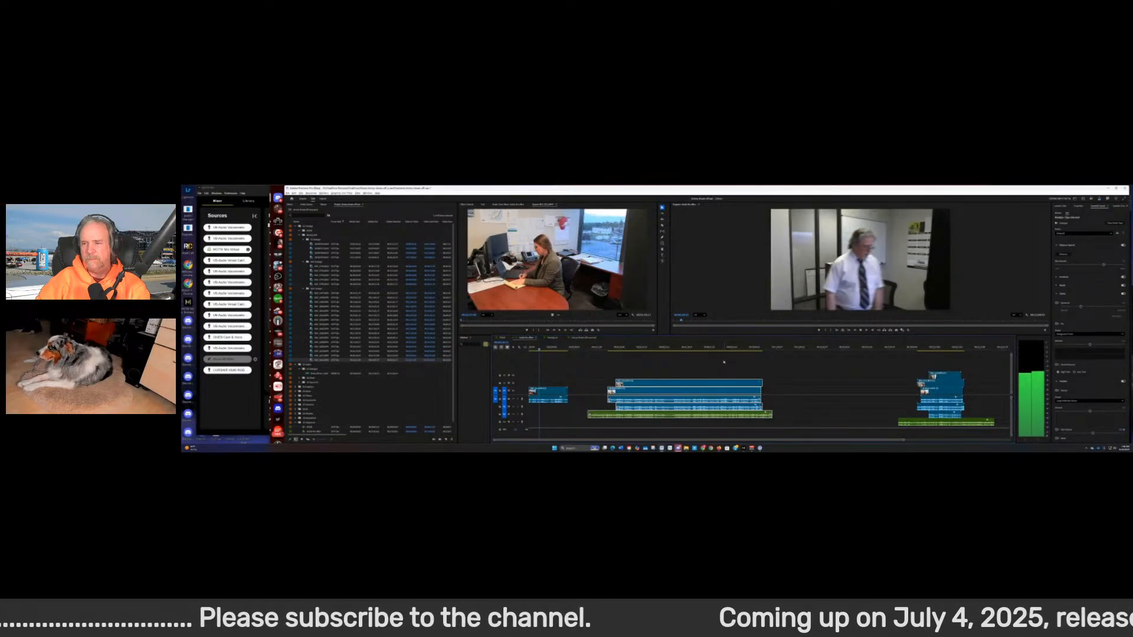
key("space")
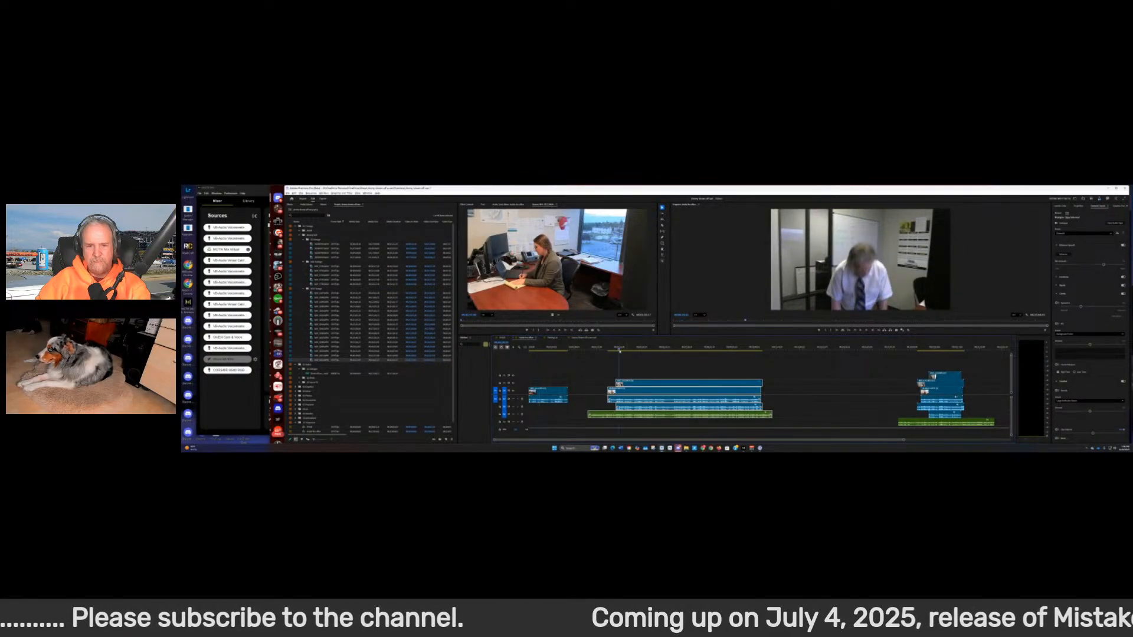
key("space")
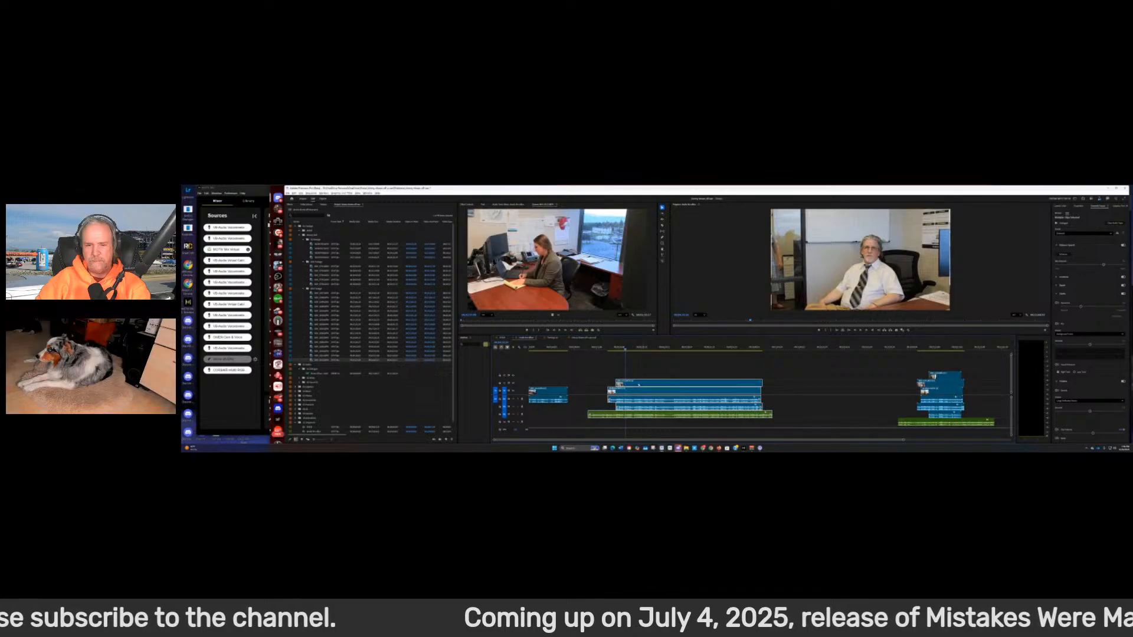
right_click(639, 384)
left_click(601, 358)
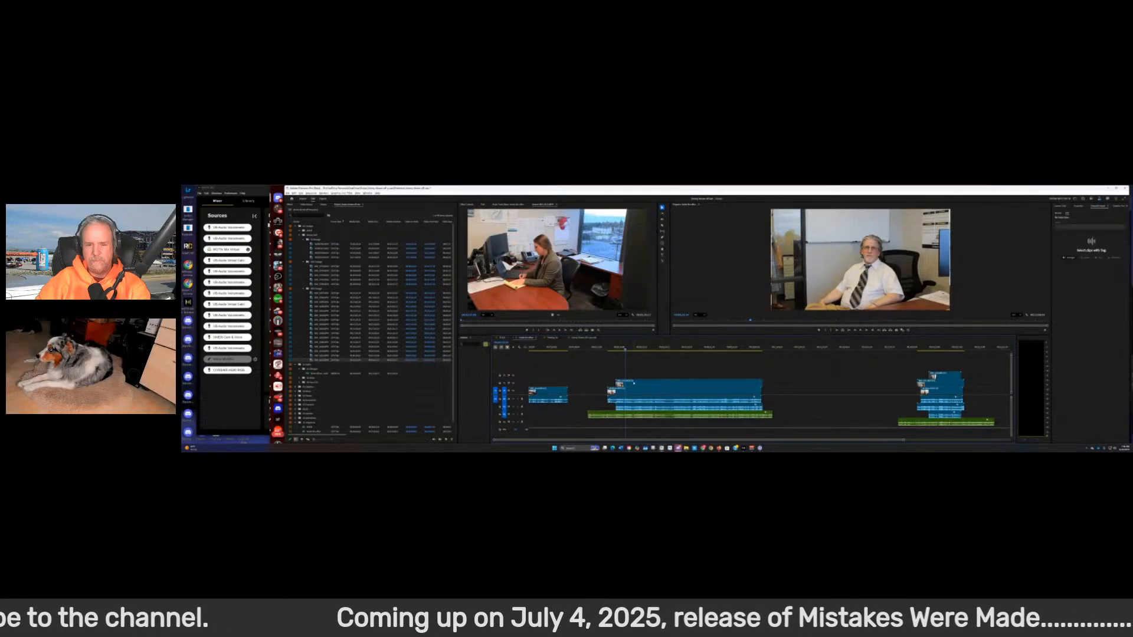
Disable the top camera clip in the first synchronized group, exposing the camera angle of the woman beneath it
right_click(633, 382)
left_click(646, 302)
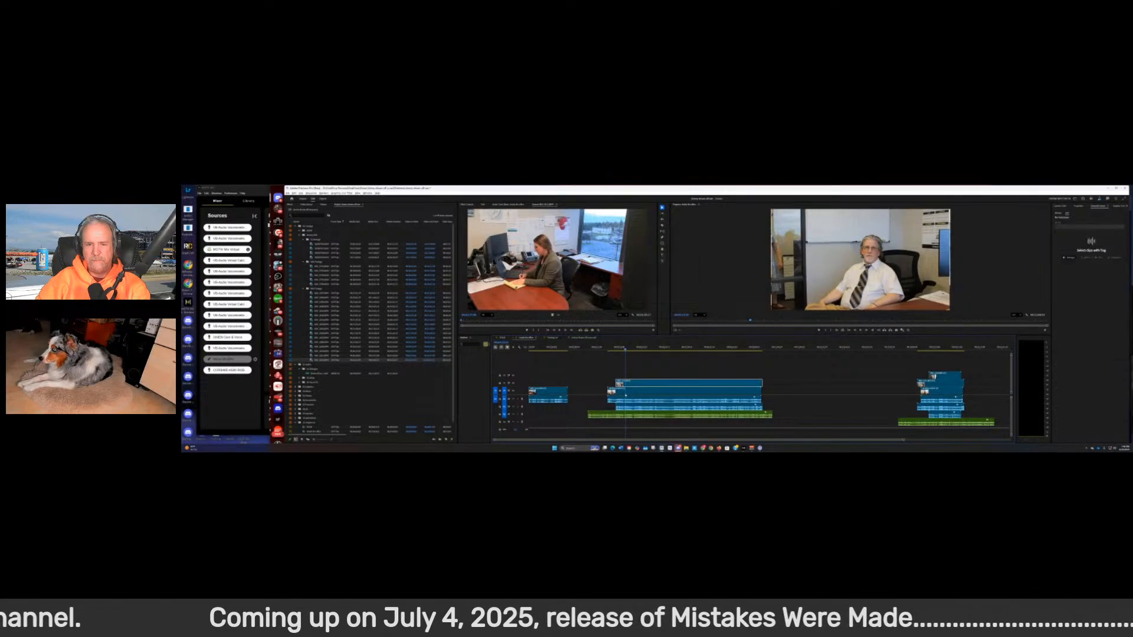
right_click(641, 386)
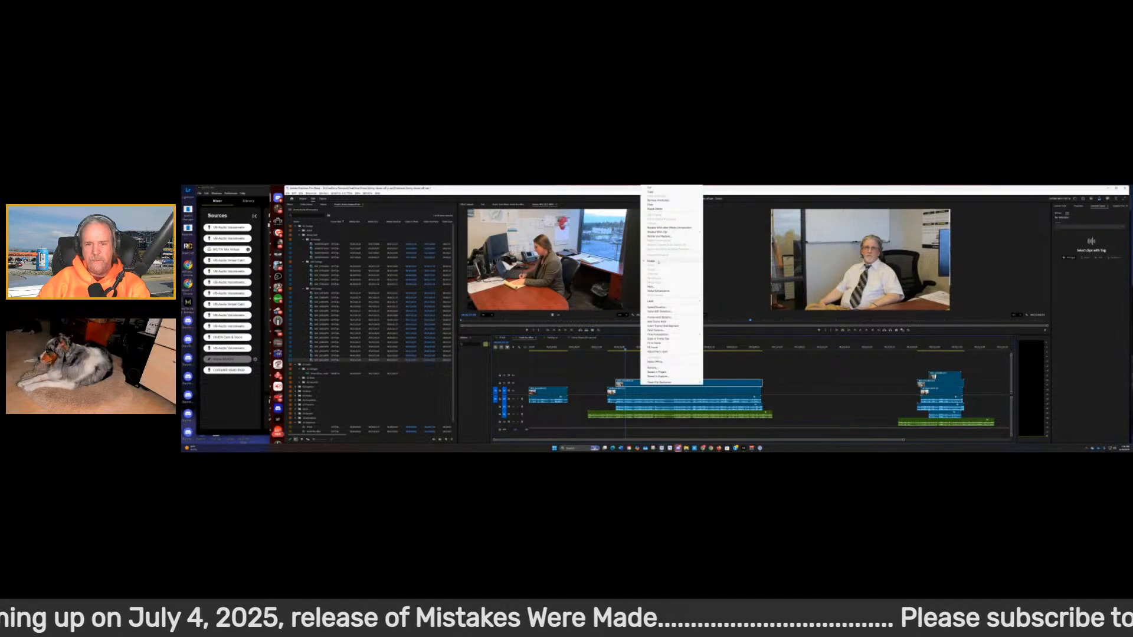
left_click(667, 366)
Play the opening of the woman's camera clip in the first synchronized group, and compare it with the clip at the sequence start
left_click_drag(626, 350, 617, 351)
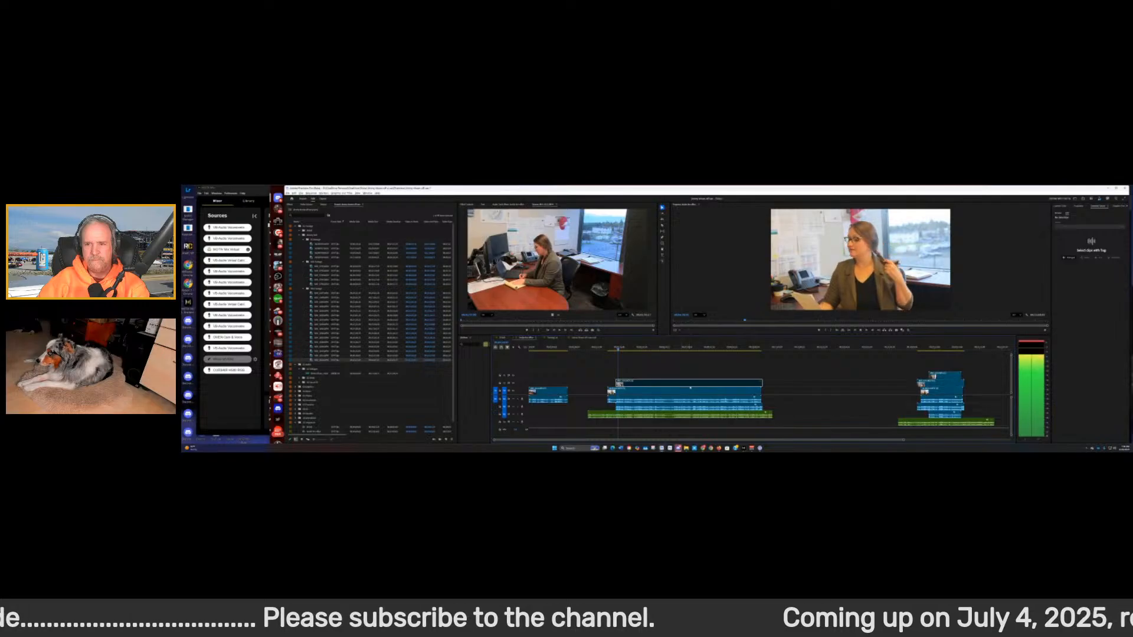
key("space")
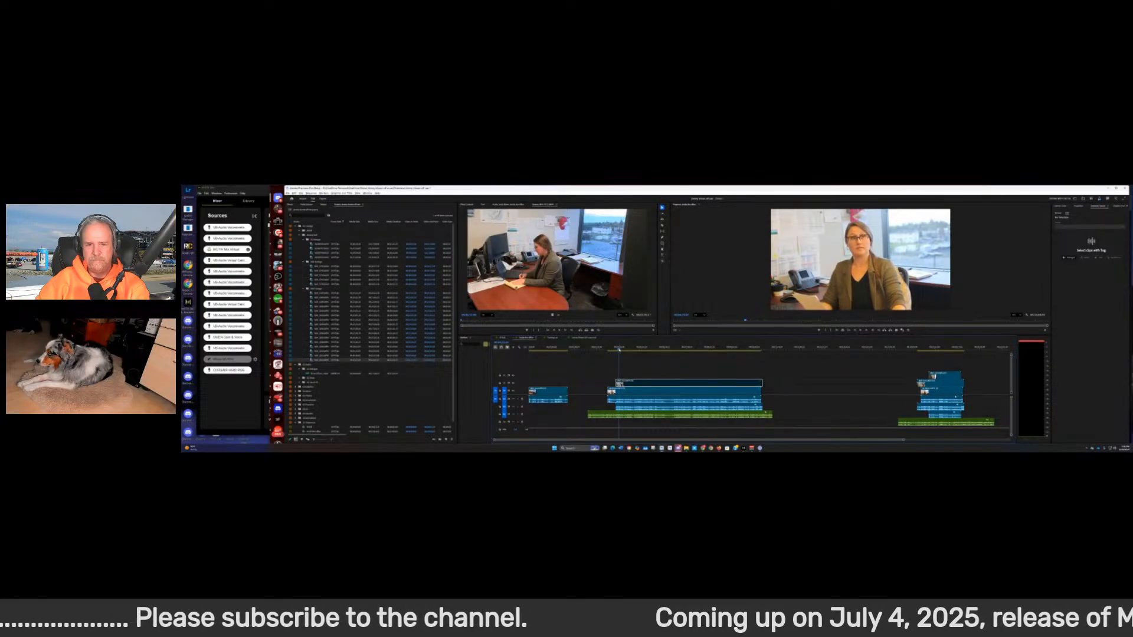
key("space")
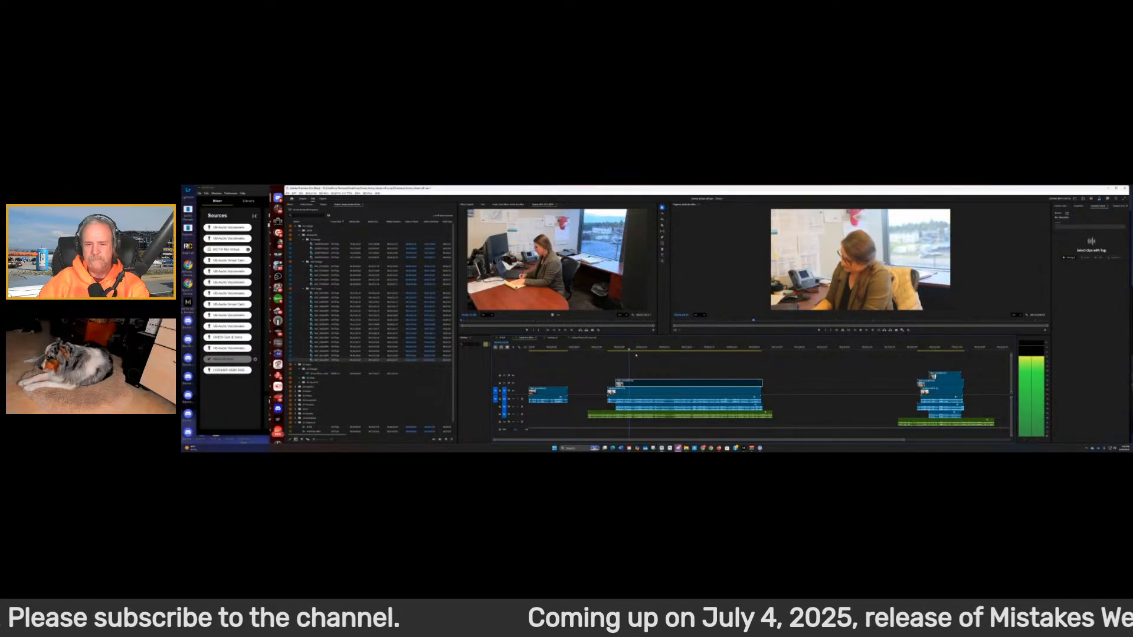
left_click(625, 352)
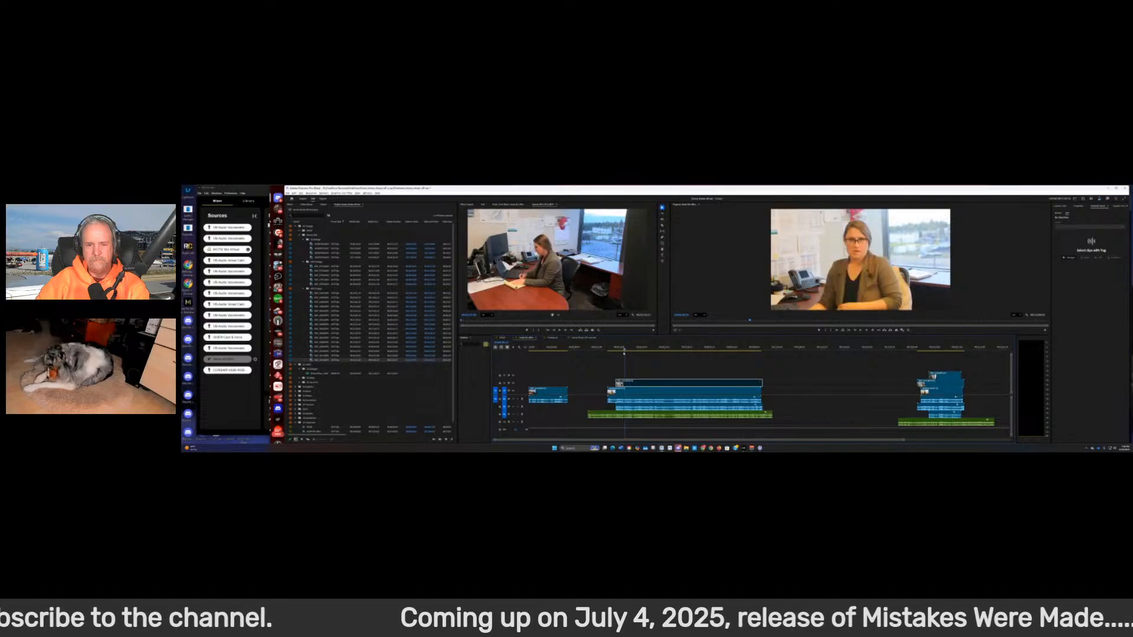
key("space")
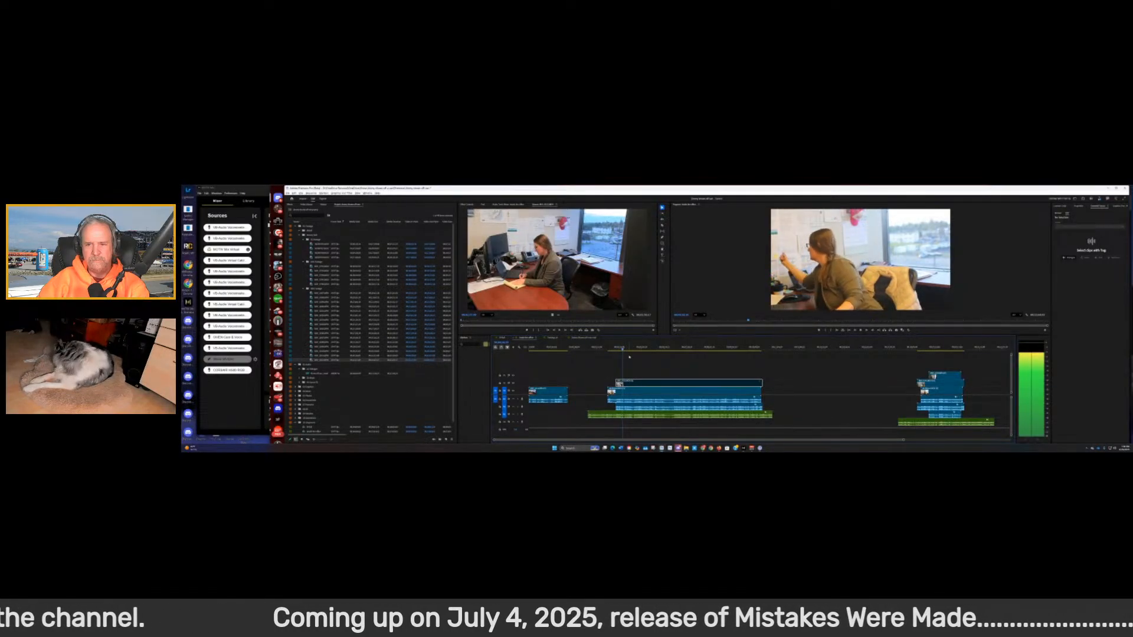
key("space")
left_click(619, 350)
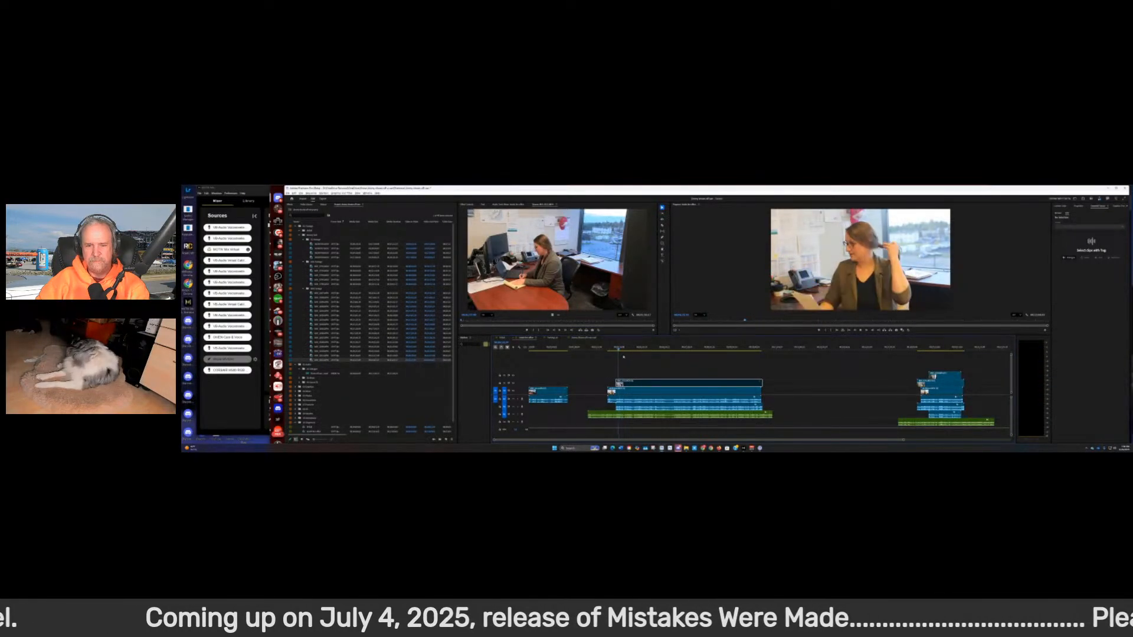
key("space")
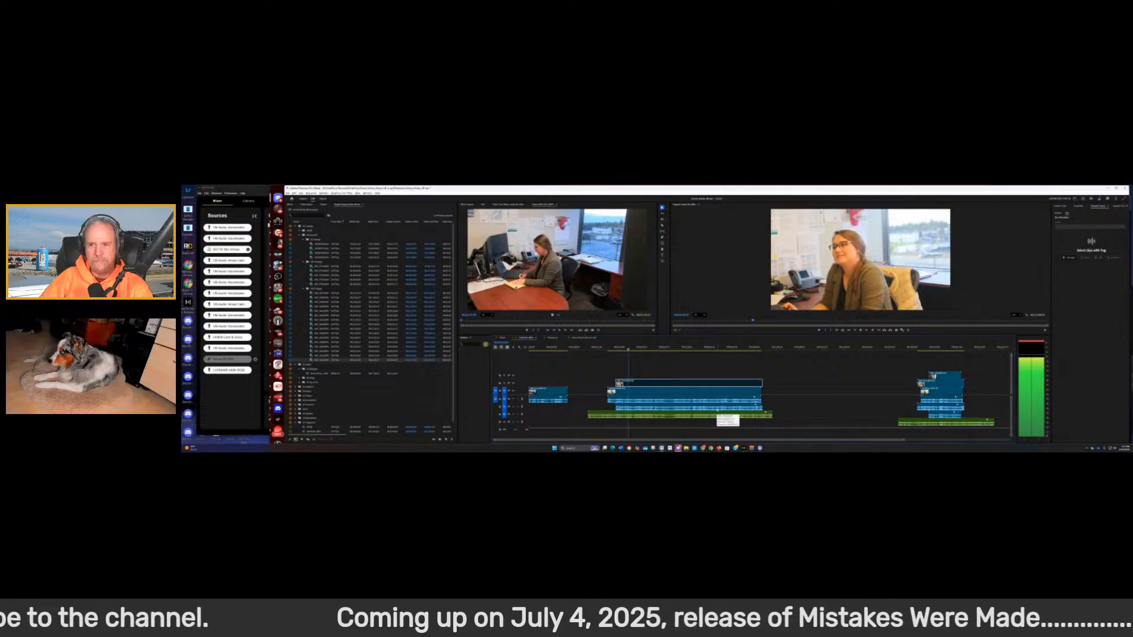
key("space")
left_click(555, 349)
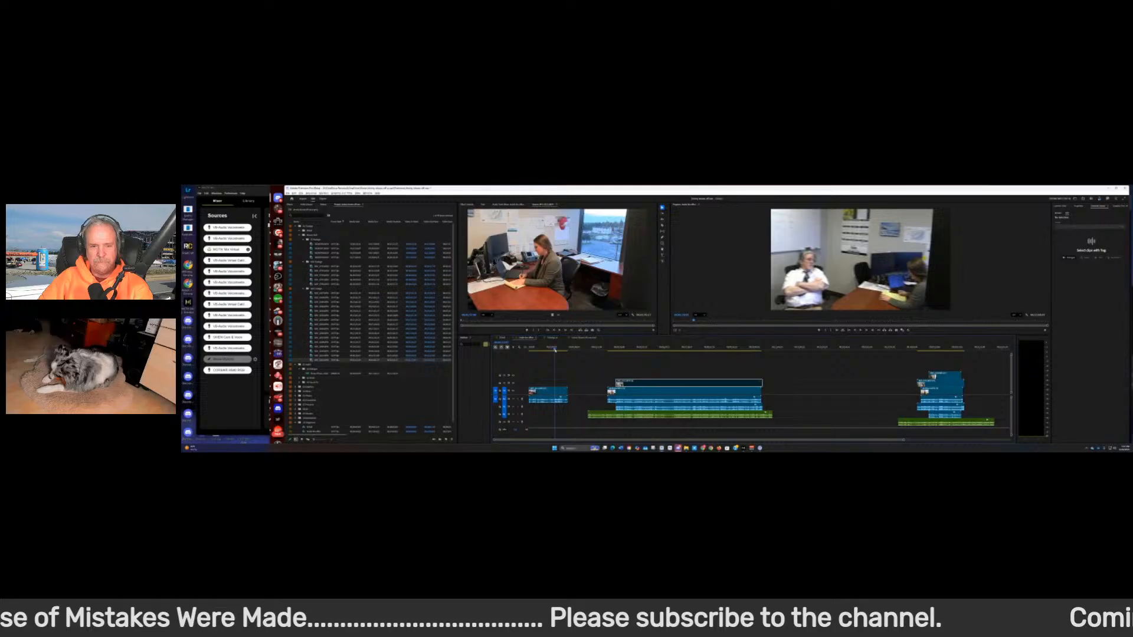
left_click_drag(554, 350, 544, 358)
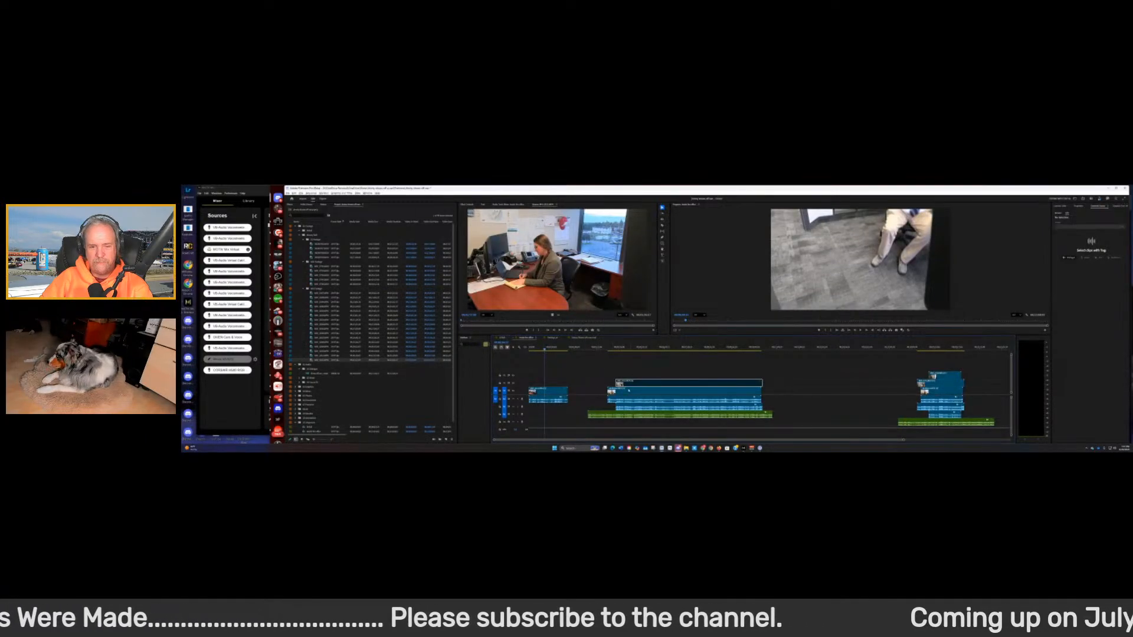
Move the separate audio's portion preceding the first synchronized group under the sequence's opening clip, and try to synchronize the two
left_click(606, 348)
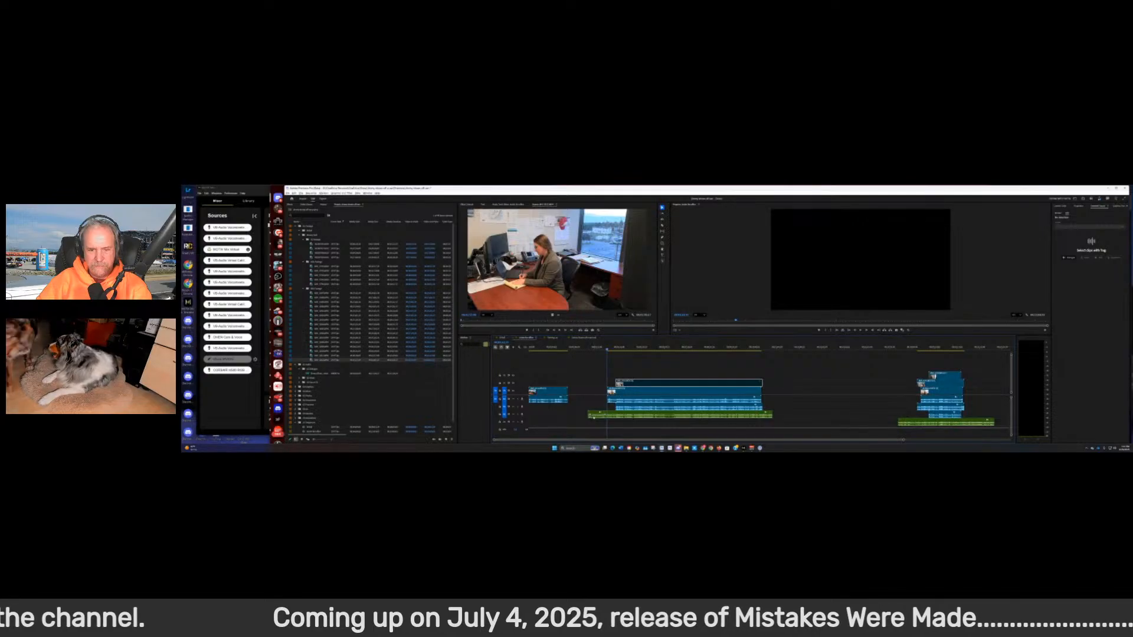
left_click_drag(594, 417, 549, 415)
left_click_drag(548, 368, 550, 419)
right_click(551, 407)
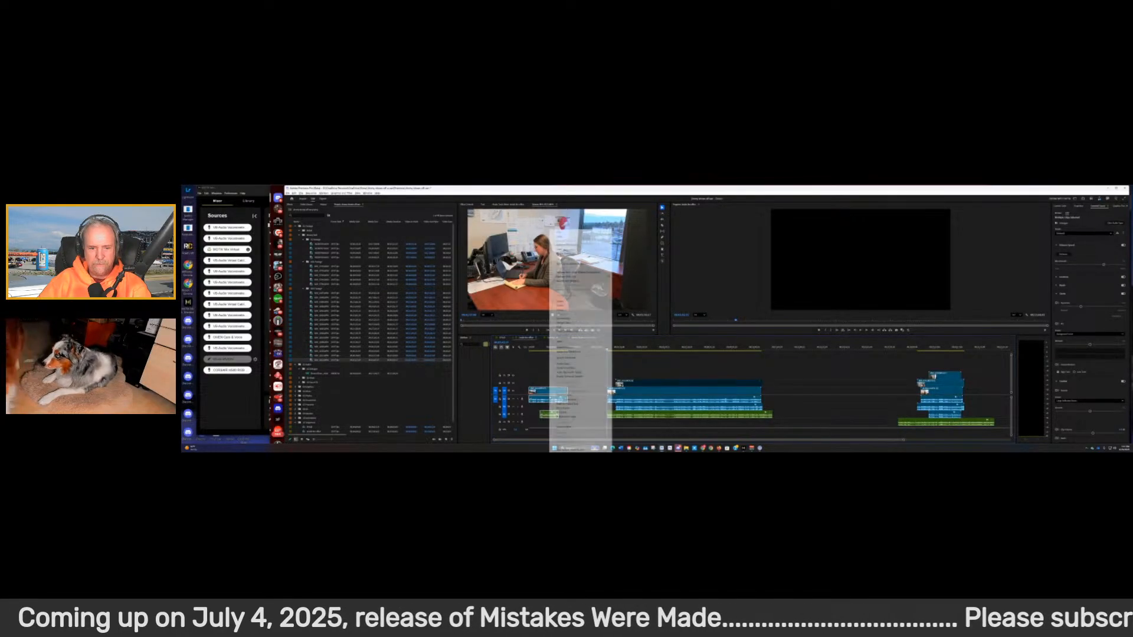
left_click(564, 321)
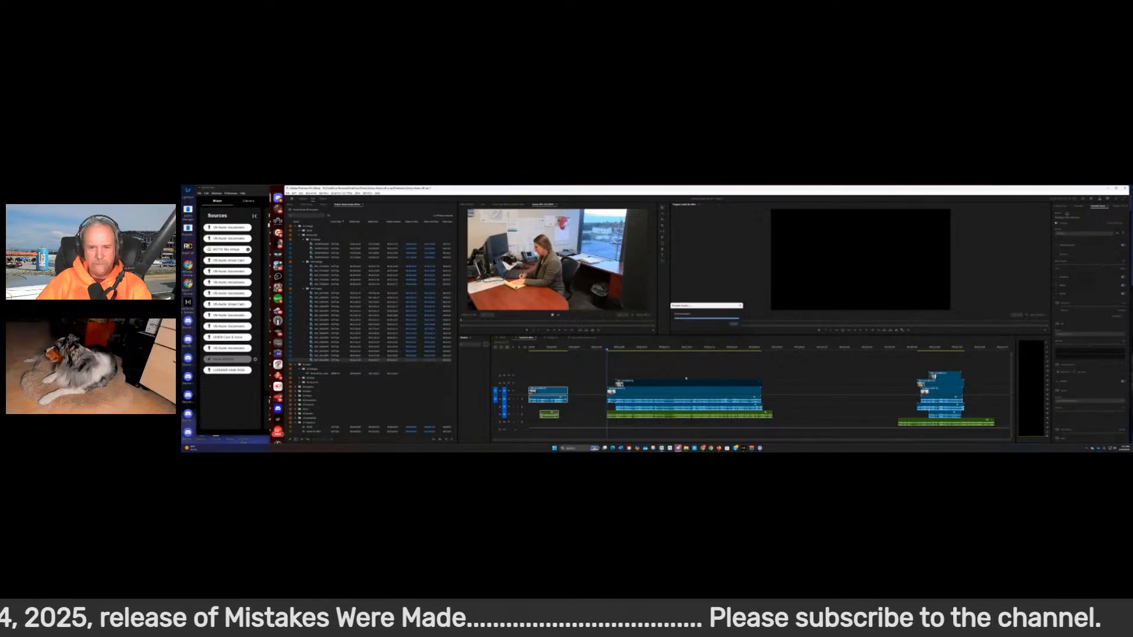
left_click(739, 332)
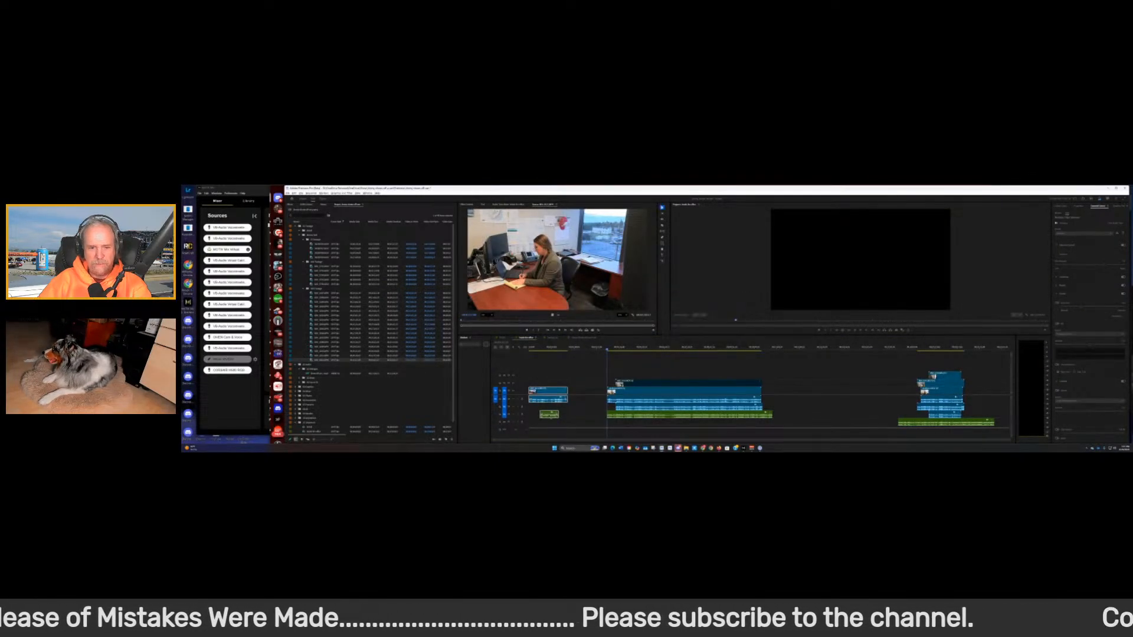
Switch to File Explorer, browse the project's audio session folders, and open the session file in Adobe Audition
key("alt+Tab")
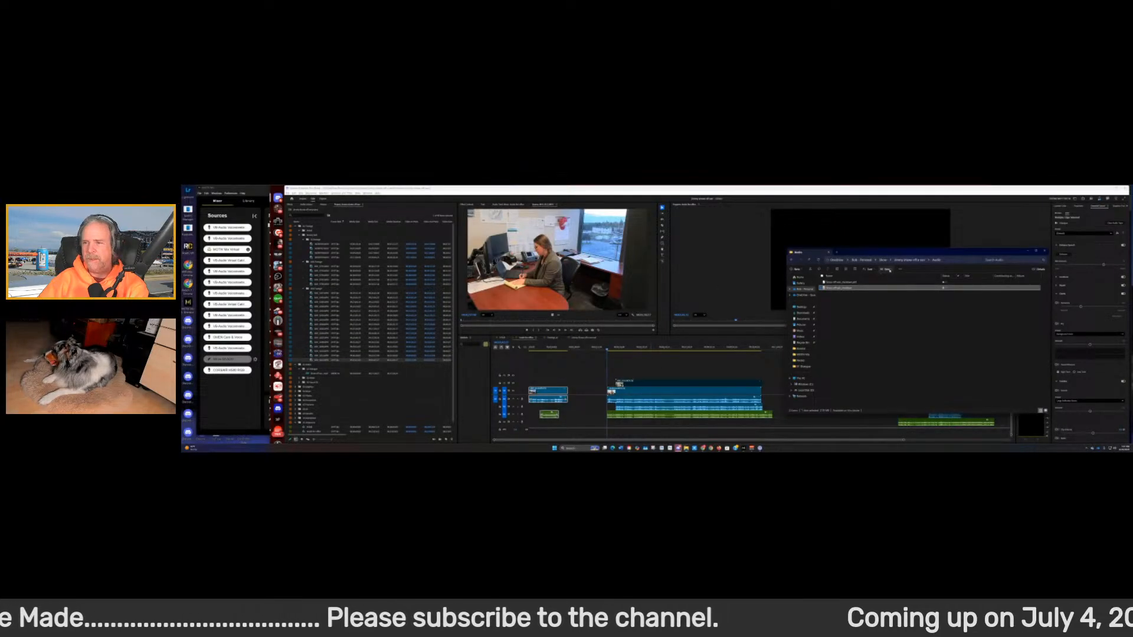
left_click(908, 258)
left_click(886, 307)
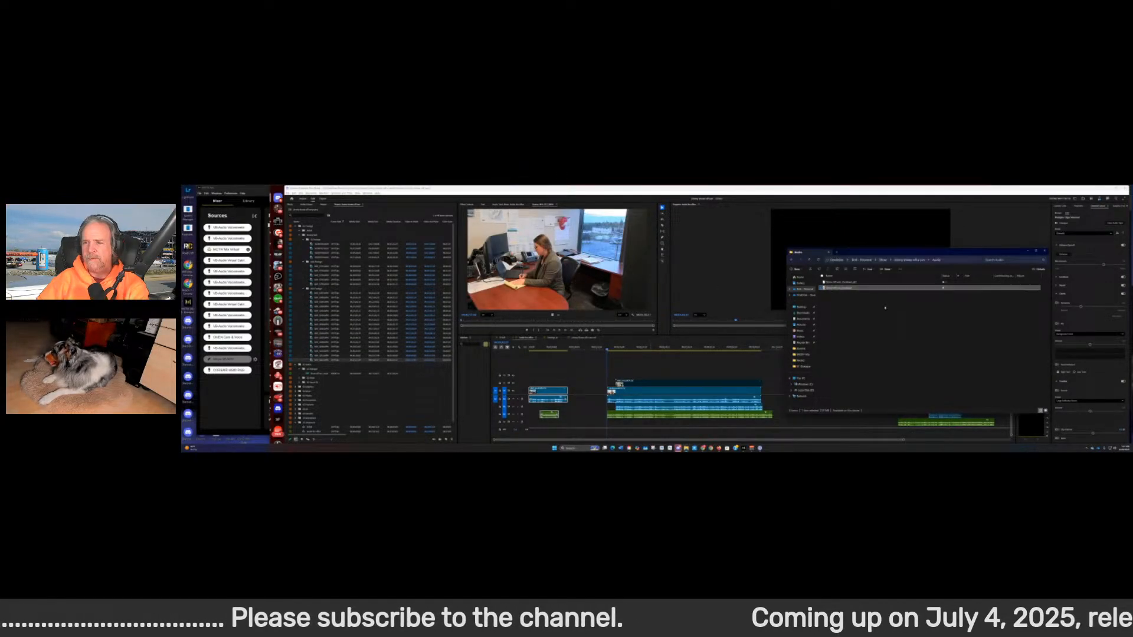
left_click(909, 260)
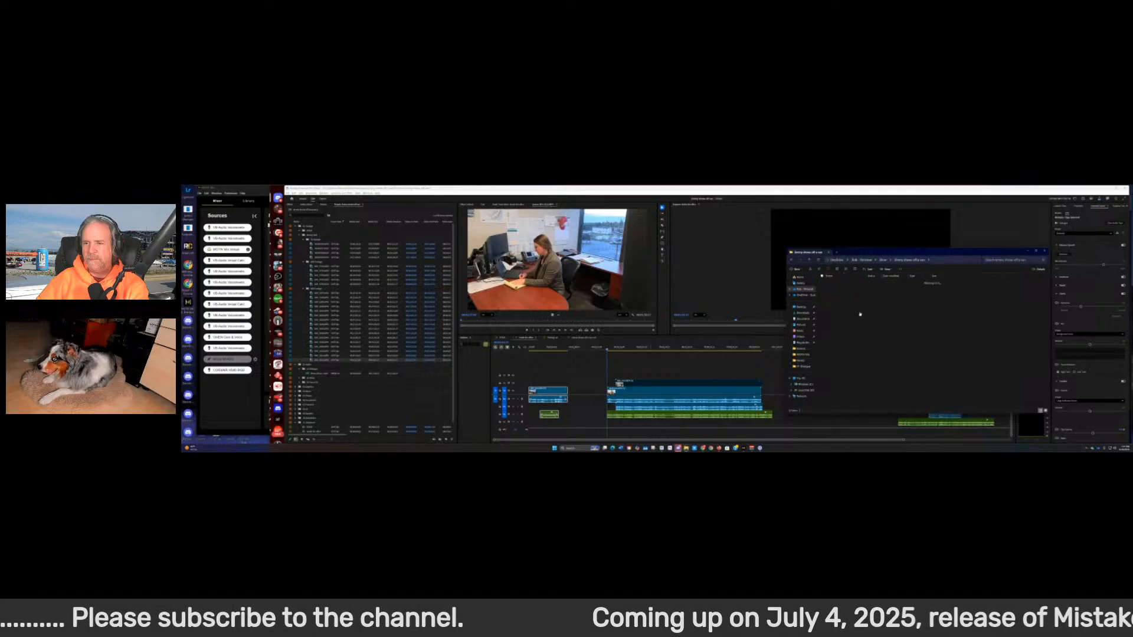
left_click(842, 289)
double_click(834, 284)
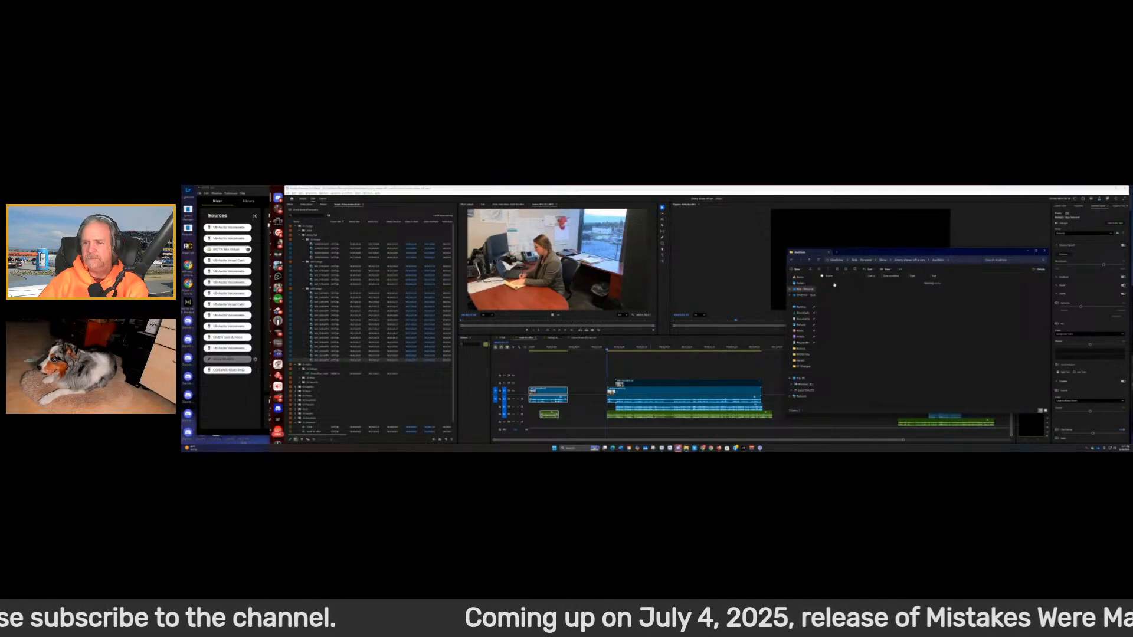
left_click(836, 294)
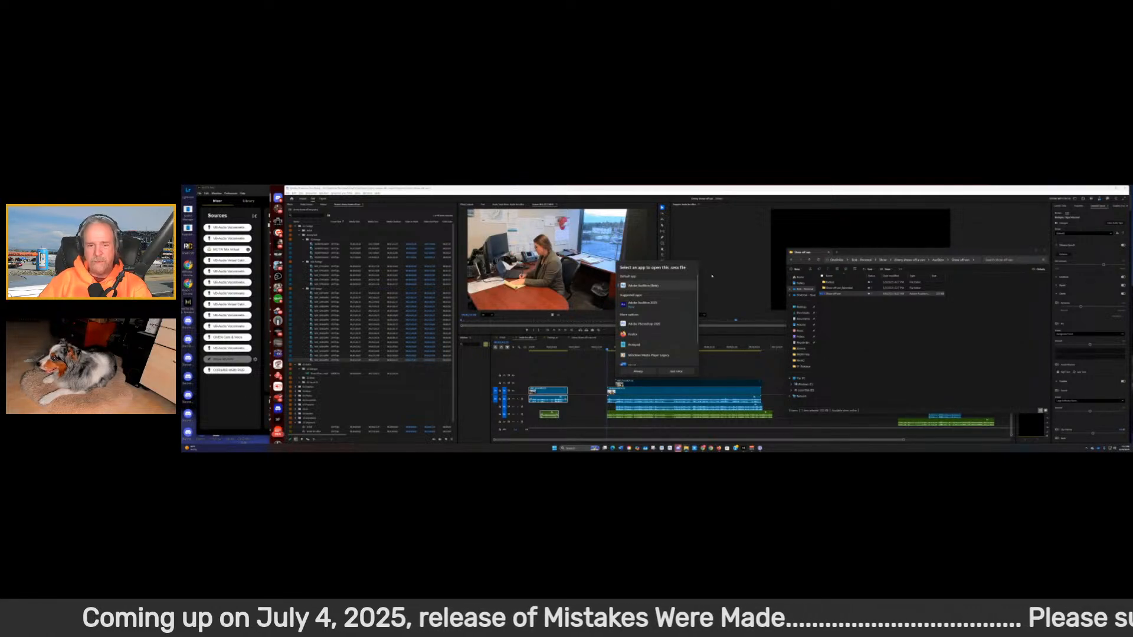
double_click(637, 287)
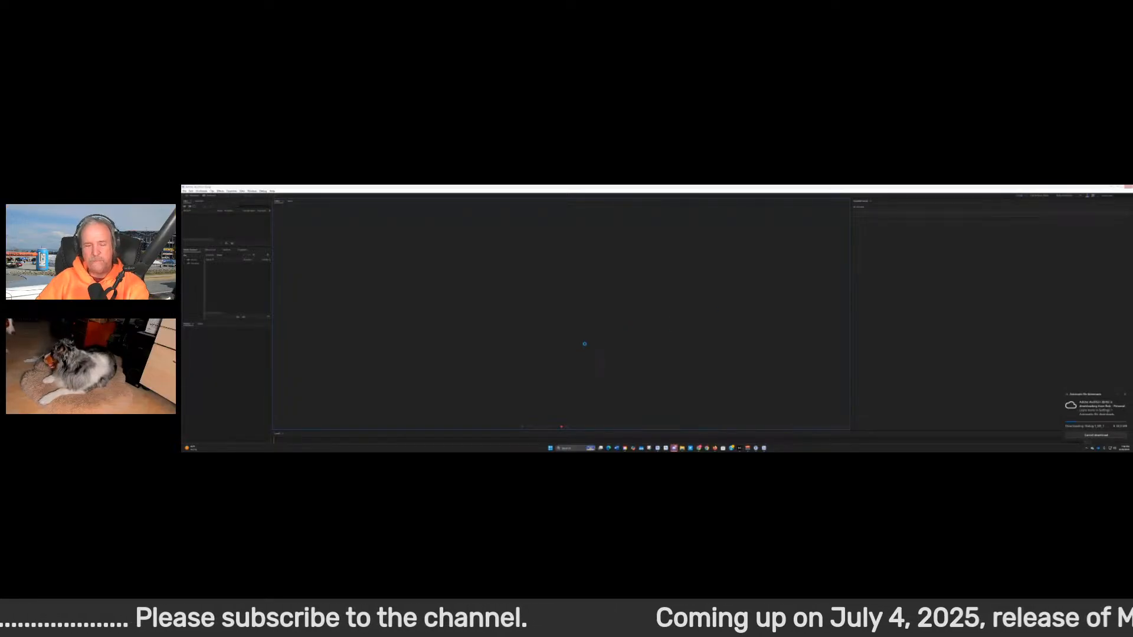
Return to Premiere Pro and play the beginning of the sequence's opening clip
key("alt+Tab")
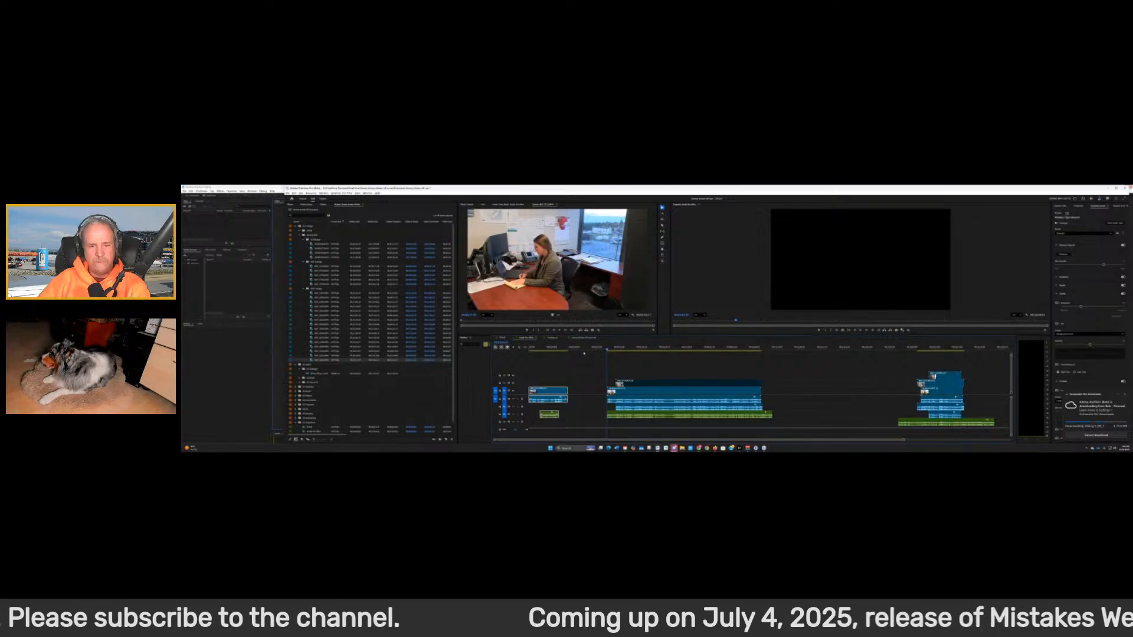
left_click(537, 348)
key("space")
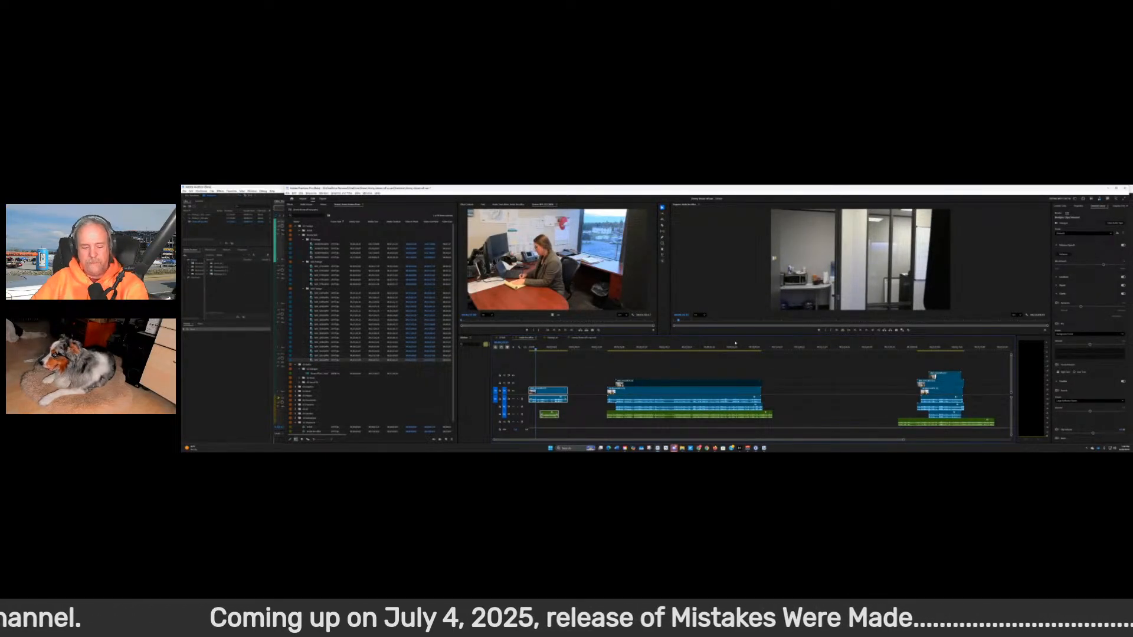
Switch to Audition, play the recording around its first loud peaks, and inspect the waveforms on both tracks
key("alt+Tab")
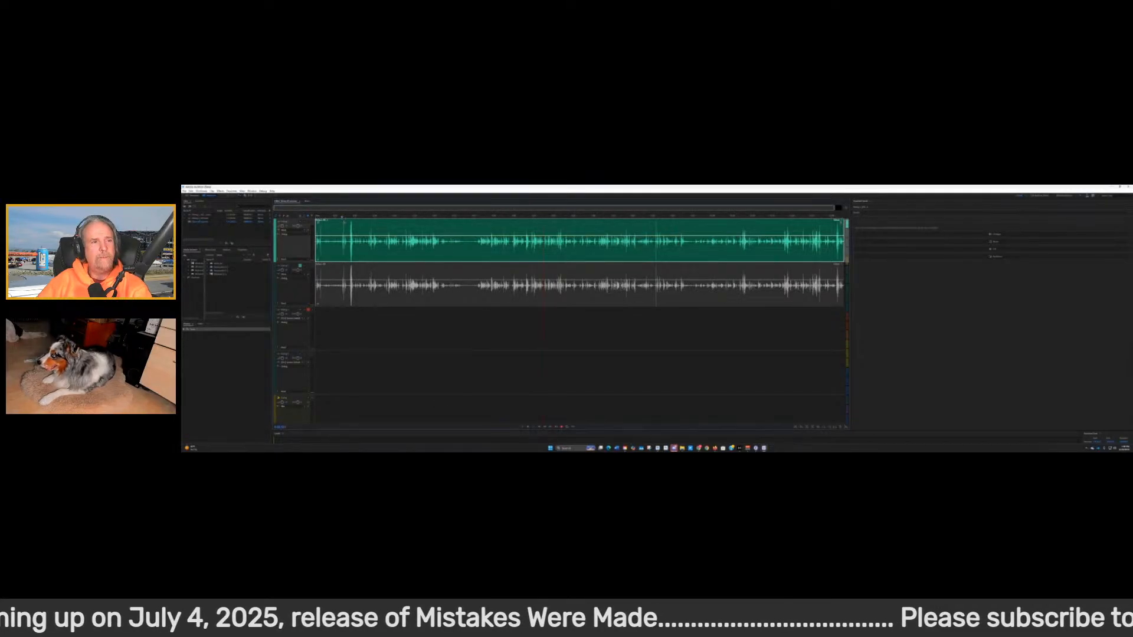
left_click(341, 218)
key("space")
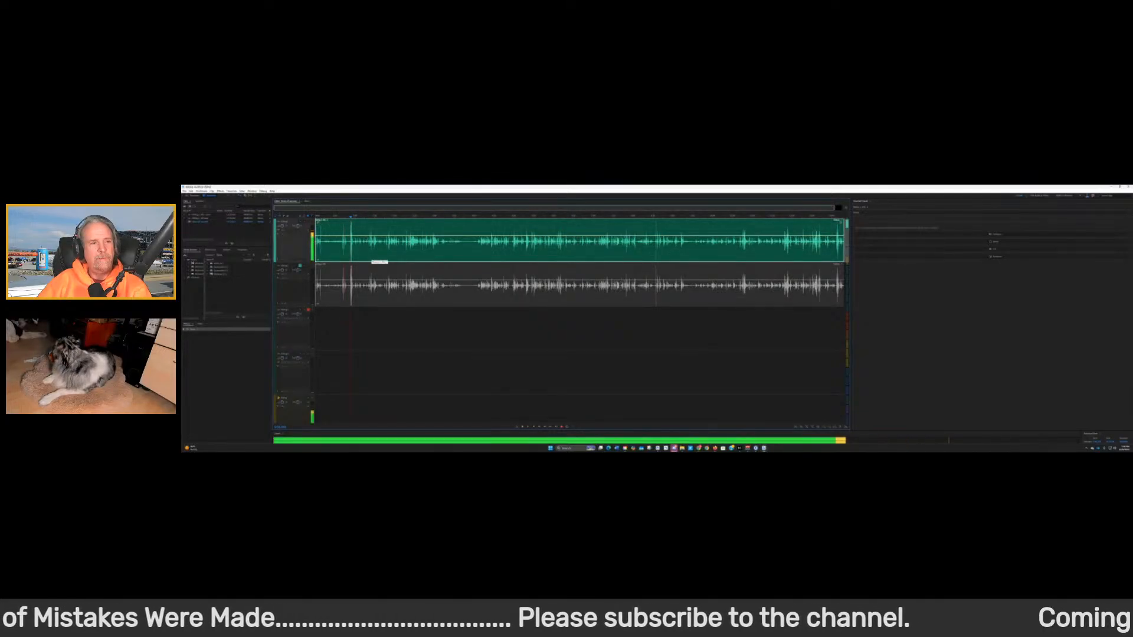
key("space")
key("space")
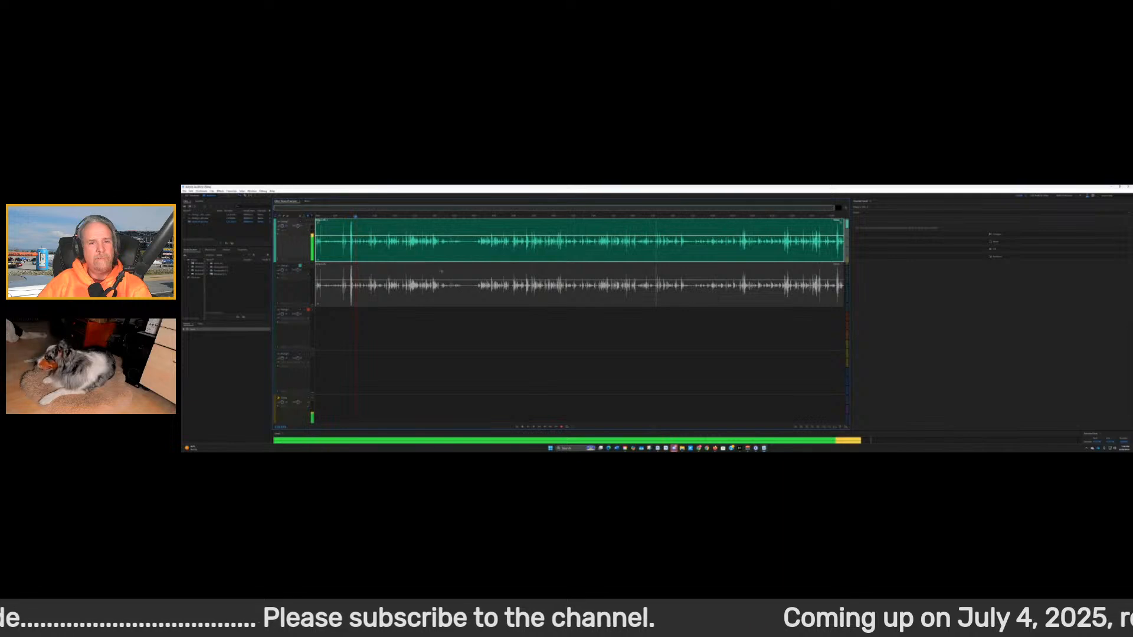
key("space")
scroll(539, 298, "down", 4)
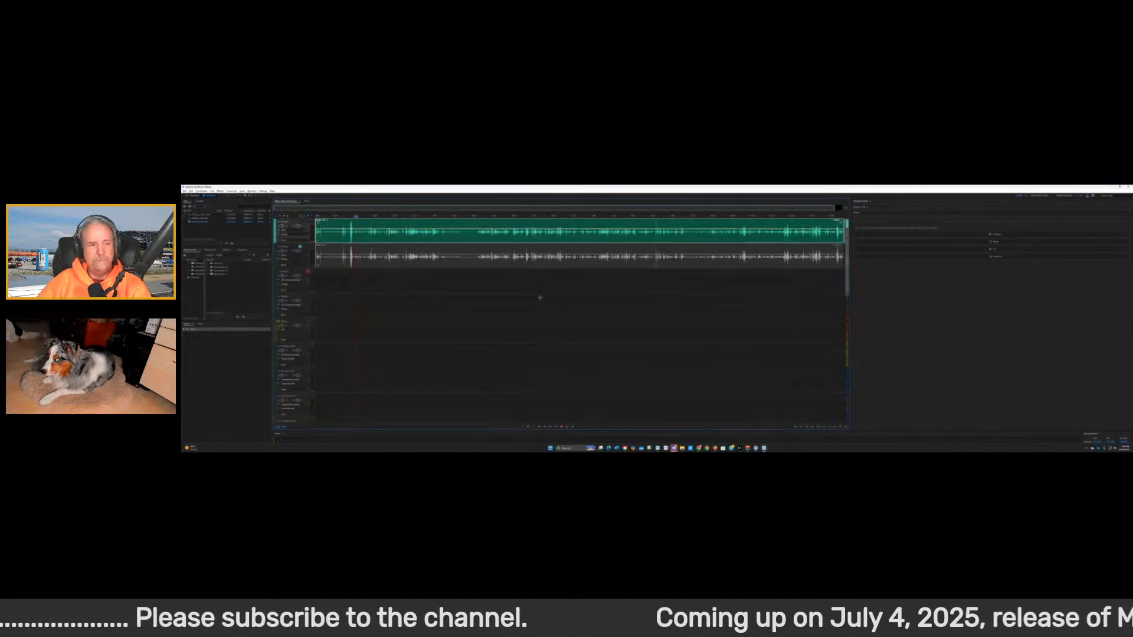
scroll(536, 296, "up", 5)
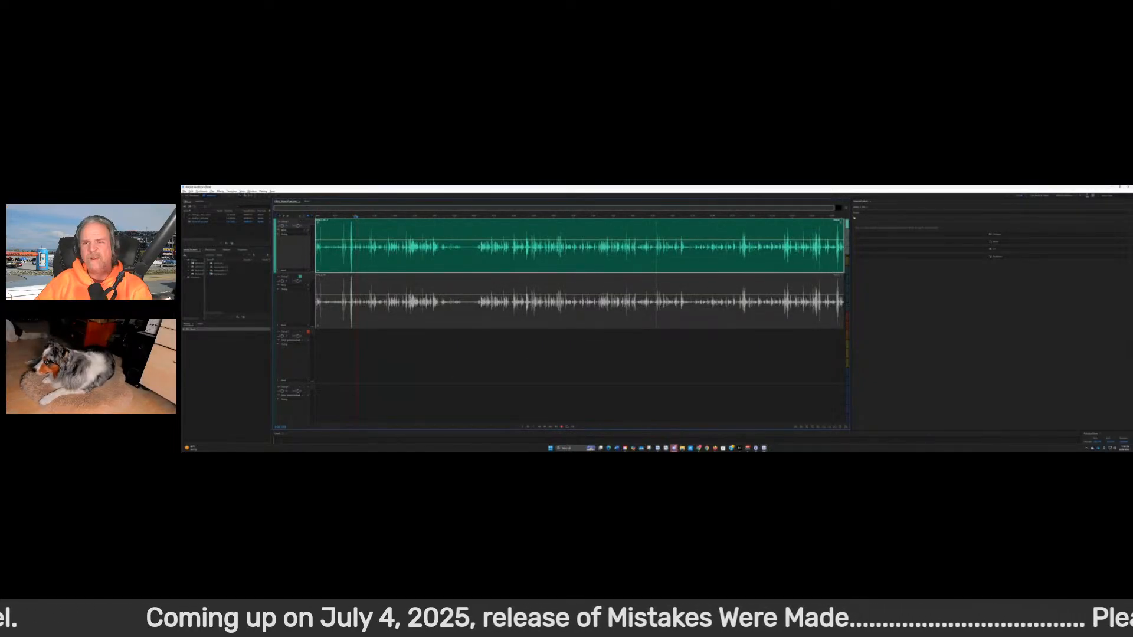
Switch to Premiere Pro and check the speed and duration settings of the long separate audio clip under the first synchronized group
key("alt+Tab")
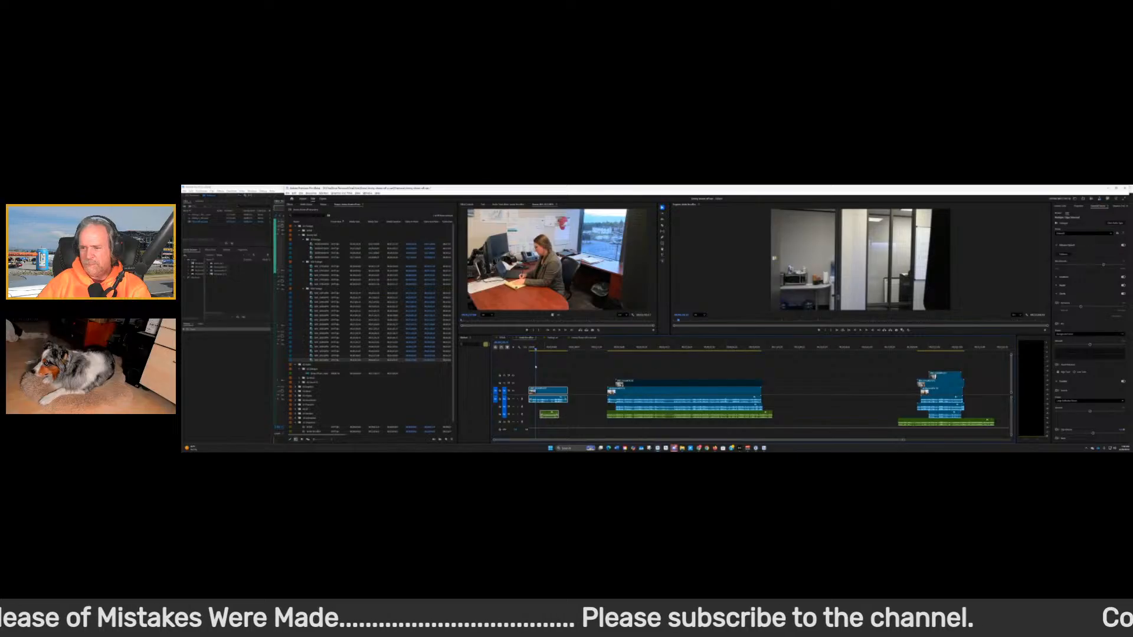
left_click(707, 414)
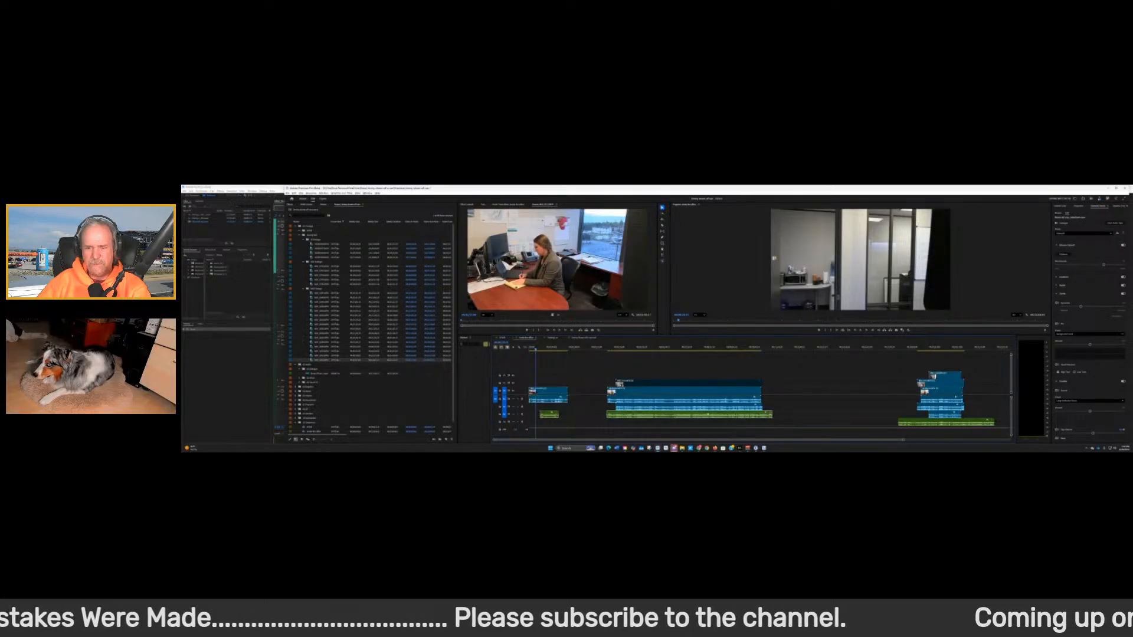
right_click(707, 414)
left_click(699, 414)
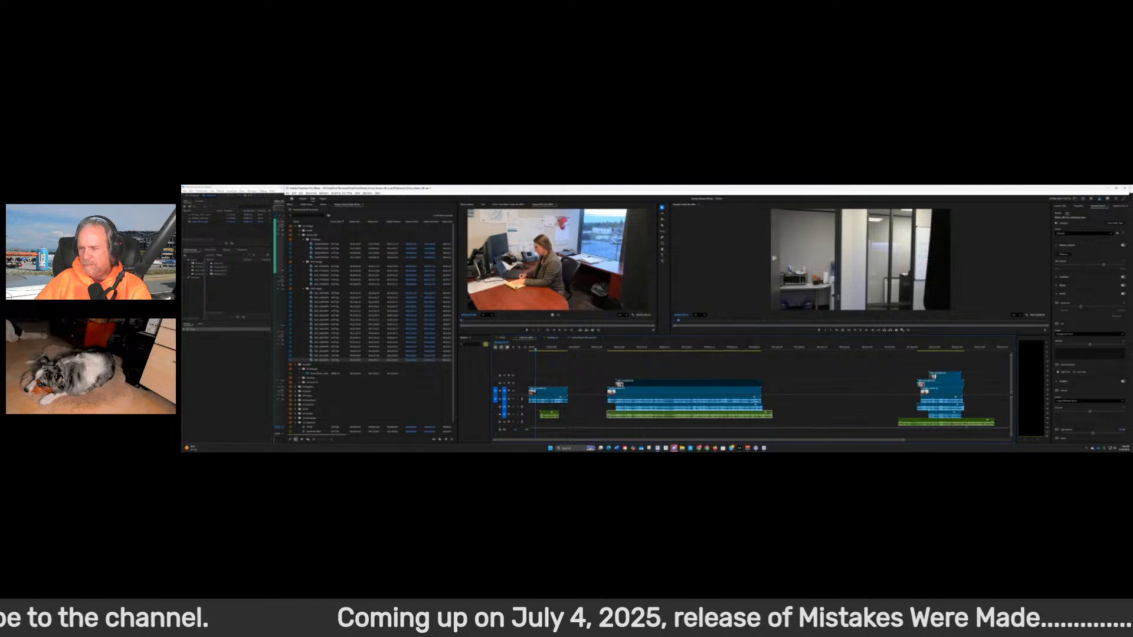
right_click(710, 417)
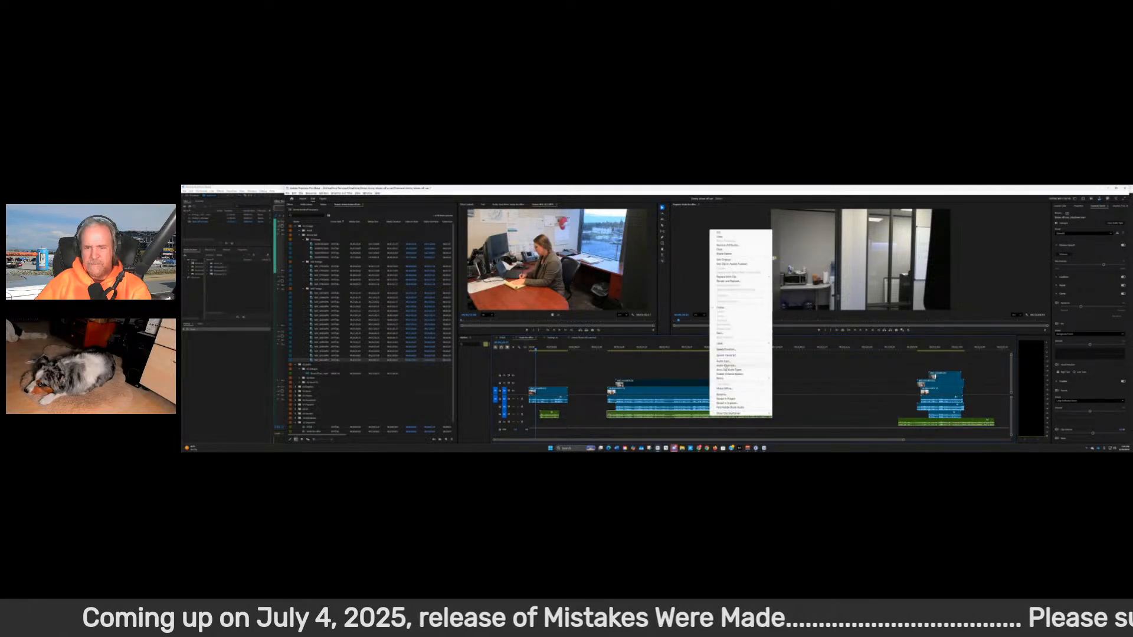
left_click(730, 350)
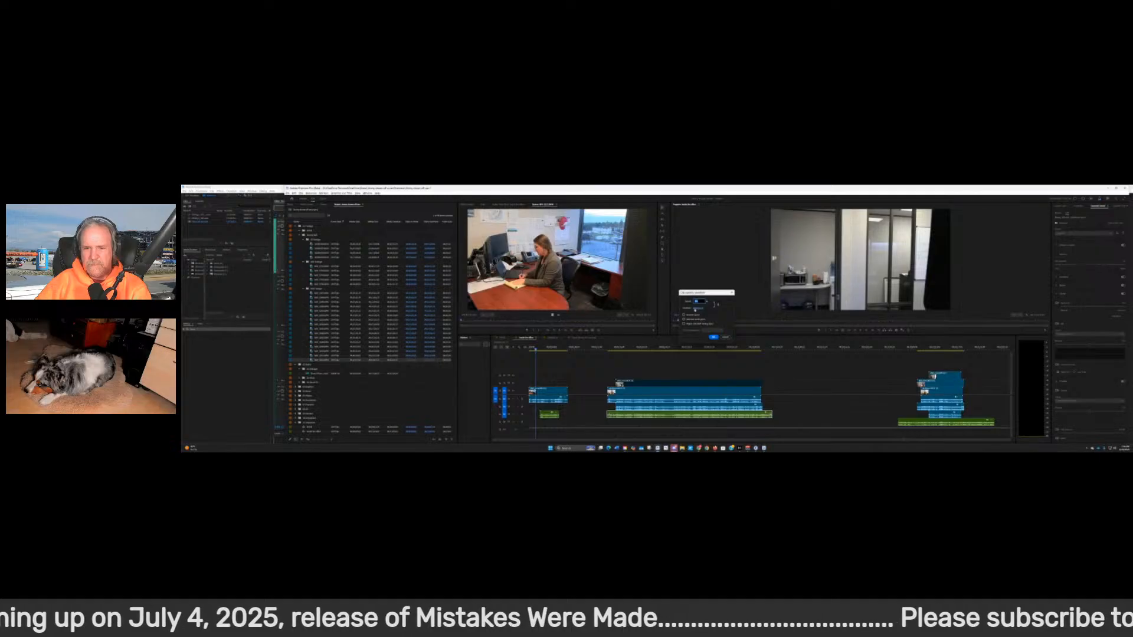
left_click(726, 336)
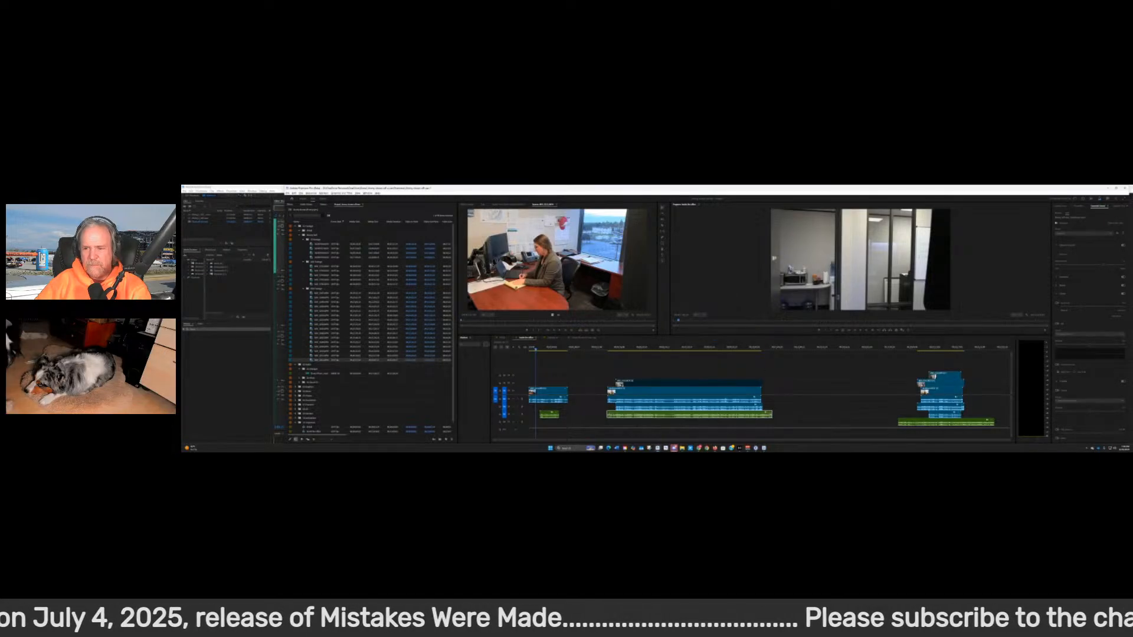
Check the speed and duration settings of the sequence's last separate audio clip and of the one under the opening clip
right_click(954, 422)
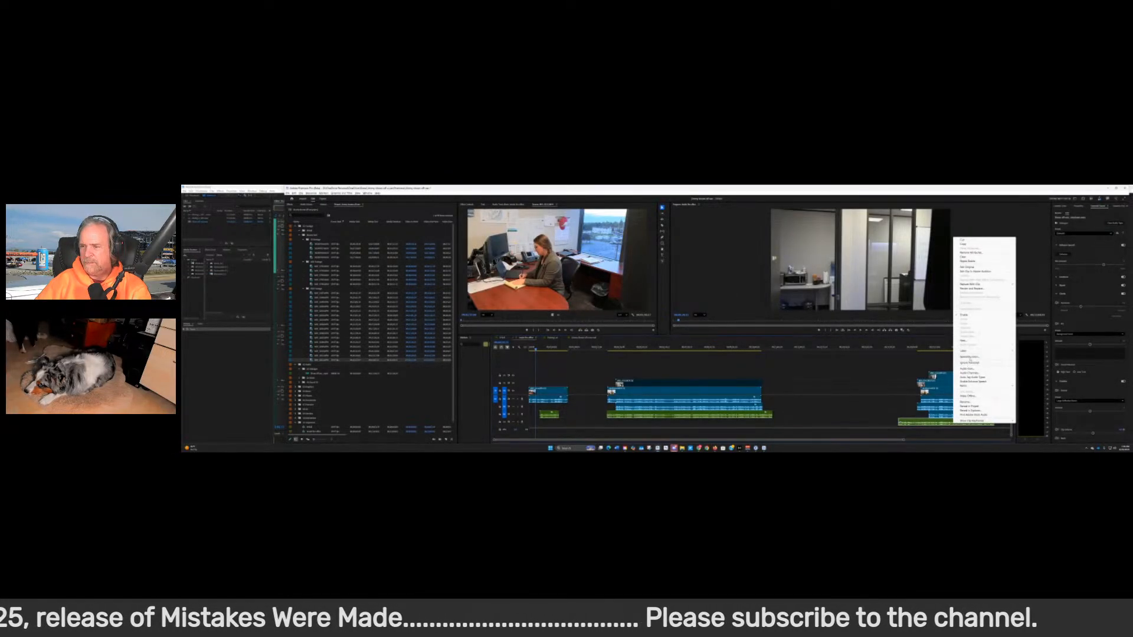
left_click(968, 356)
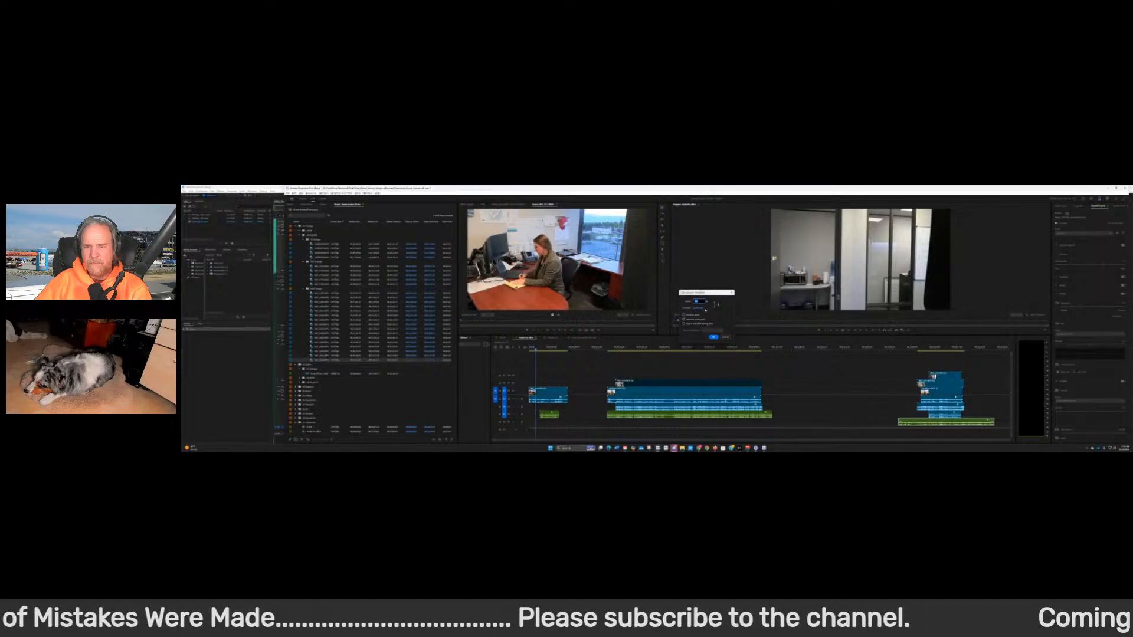
left_click(726, 338)
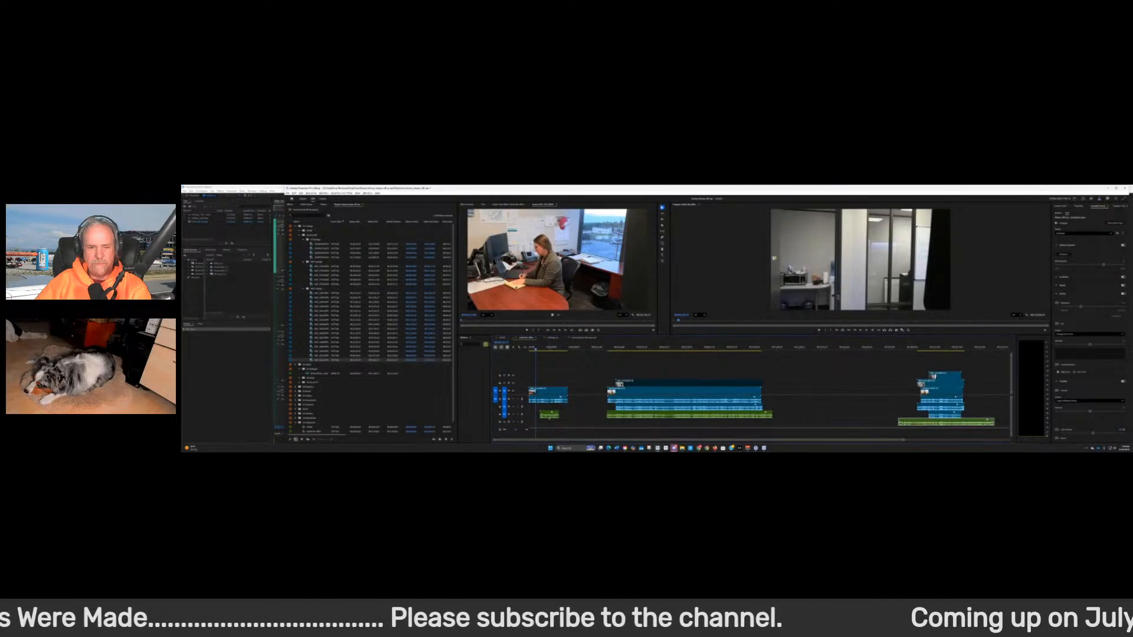
right_click(548, 414)
left_click(564, 348)
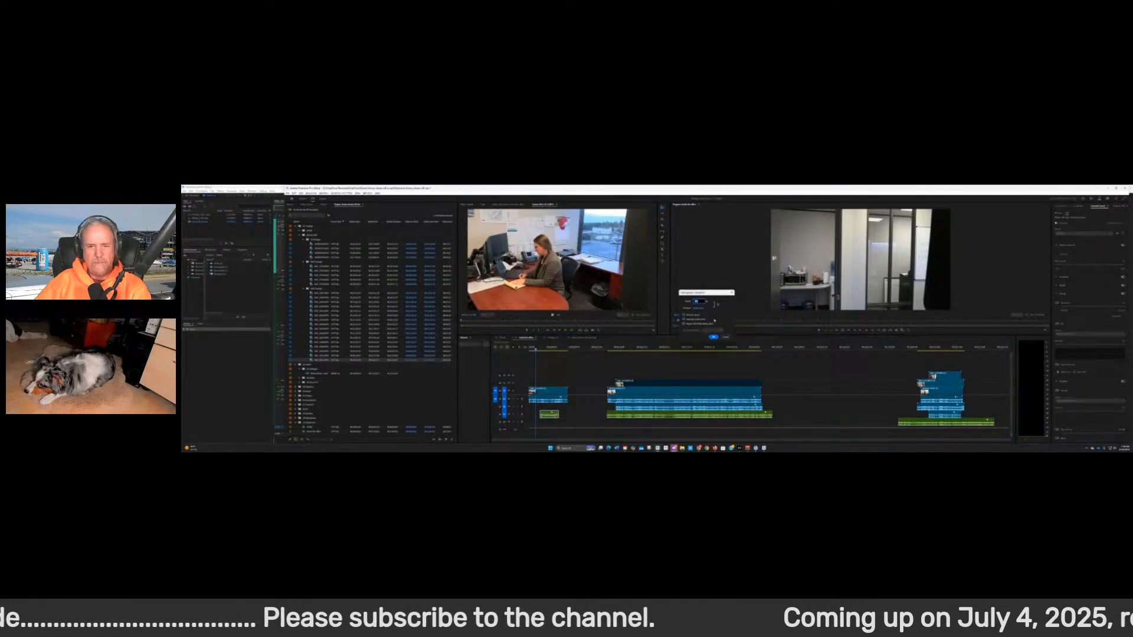
left_click(725, 338)
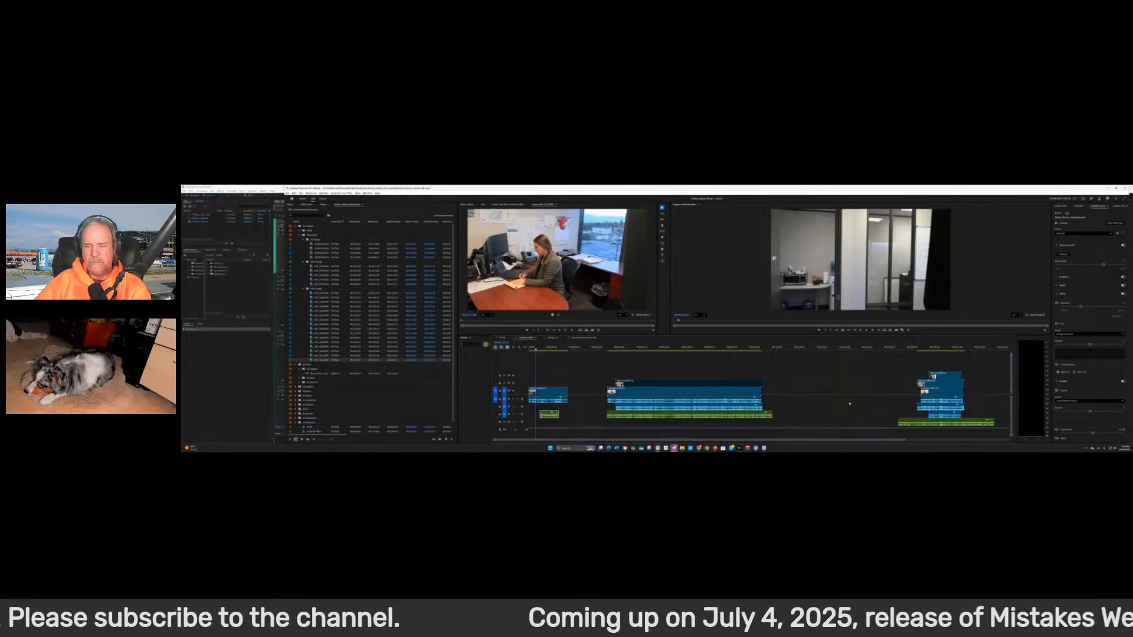
Switch to Audition, play the recording from its beginning, and listen through the first loud peaks and the speech that follows
key("alt+Tab")
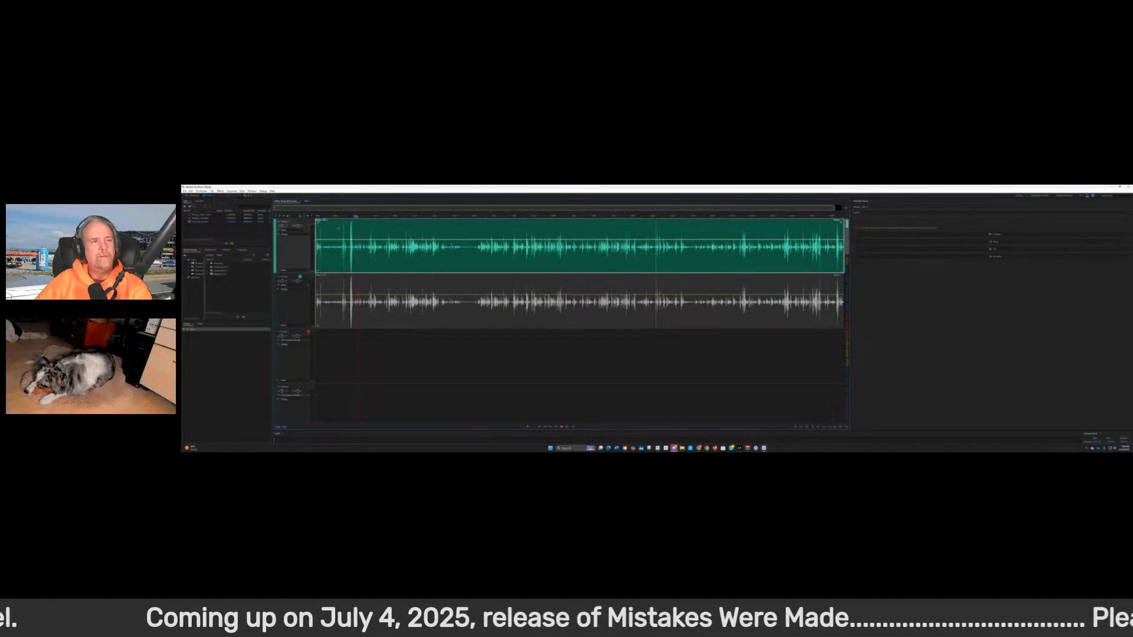
left_click_drag(356, 218, 316, 220)
key("space")
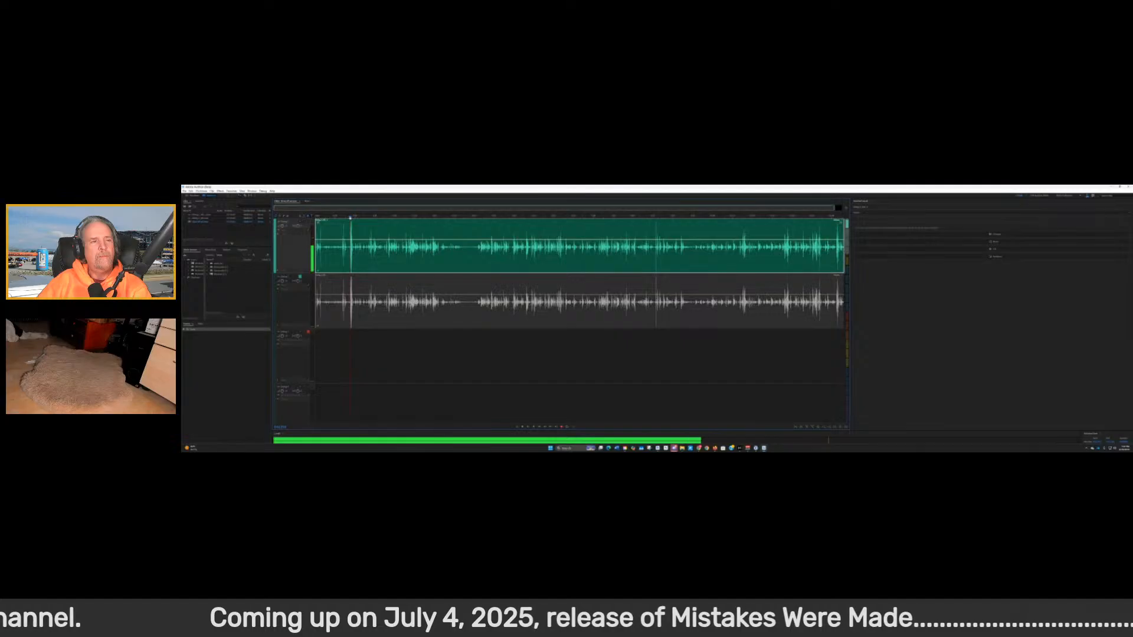
key("space")
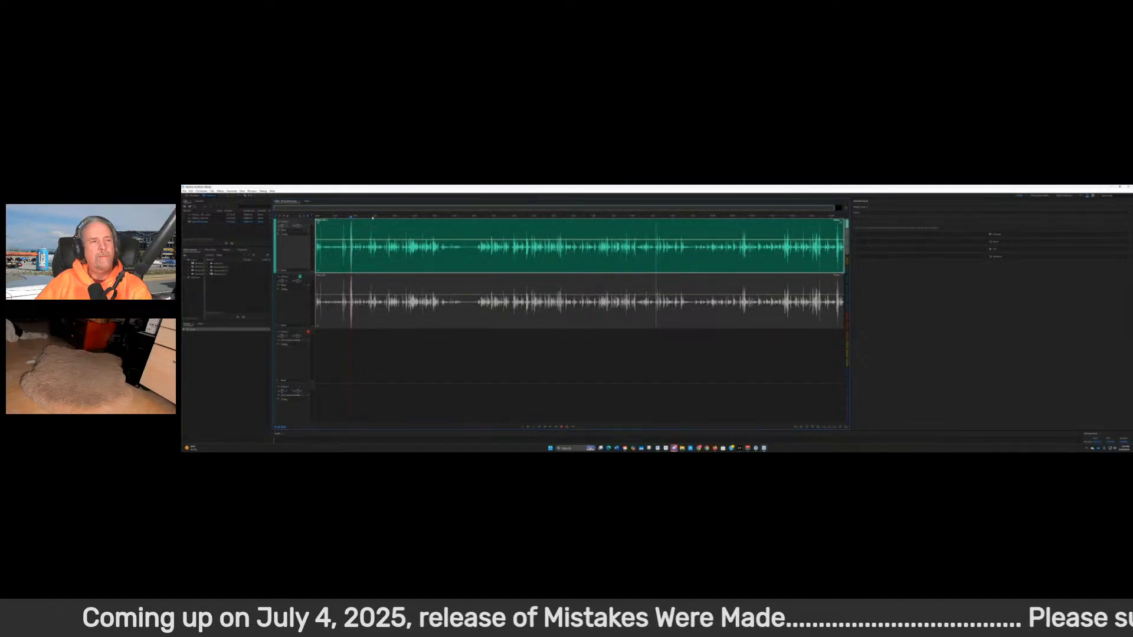
key("space")
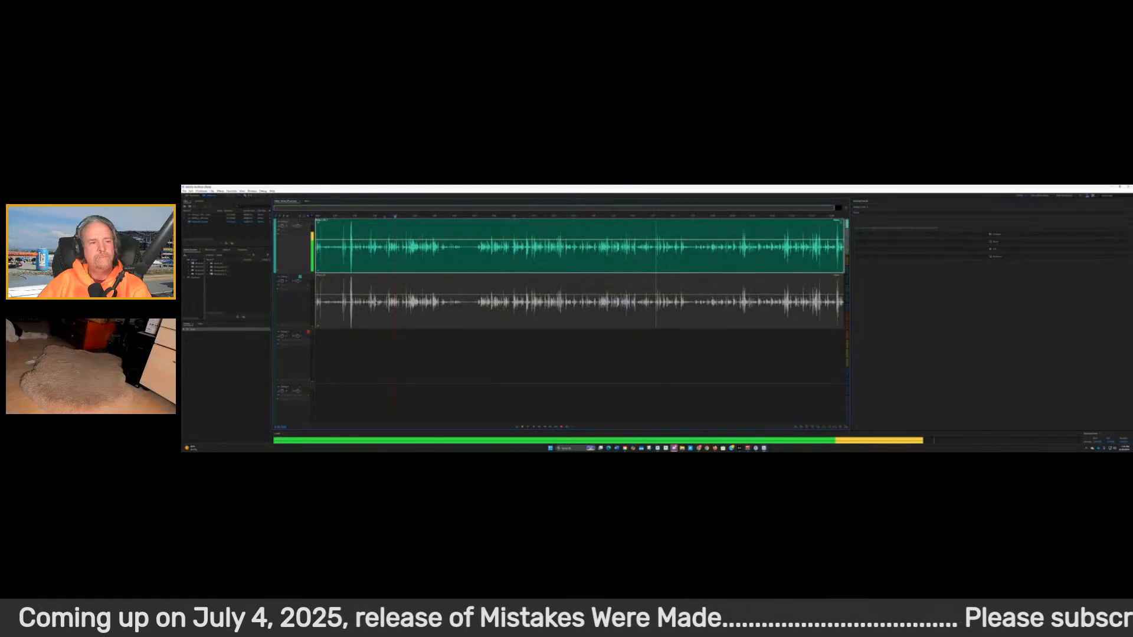
key("space")
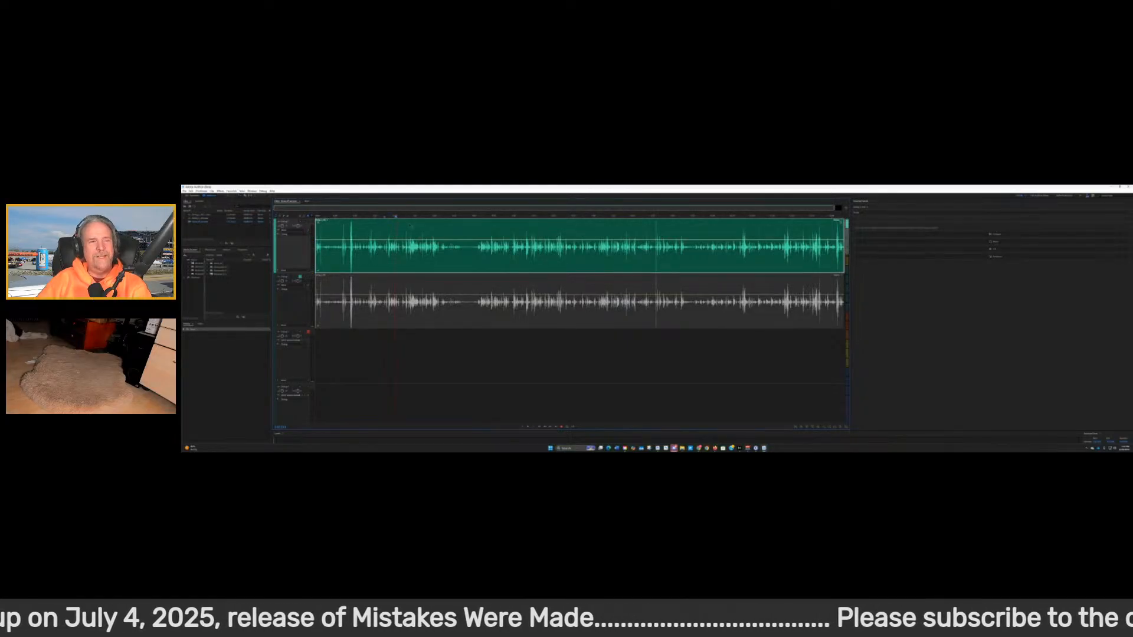
key("space")
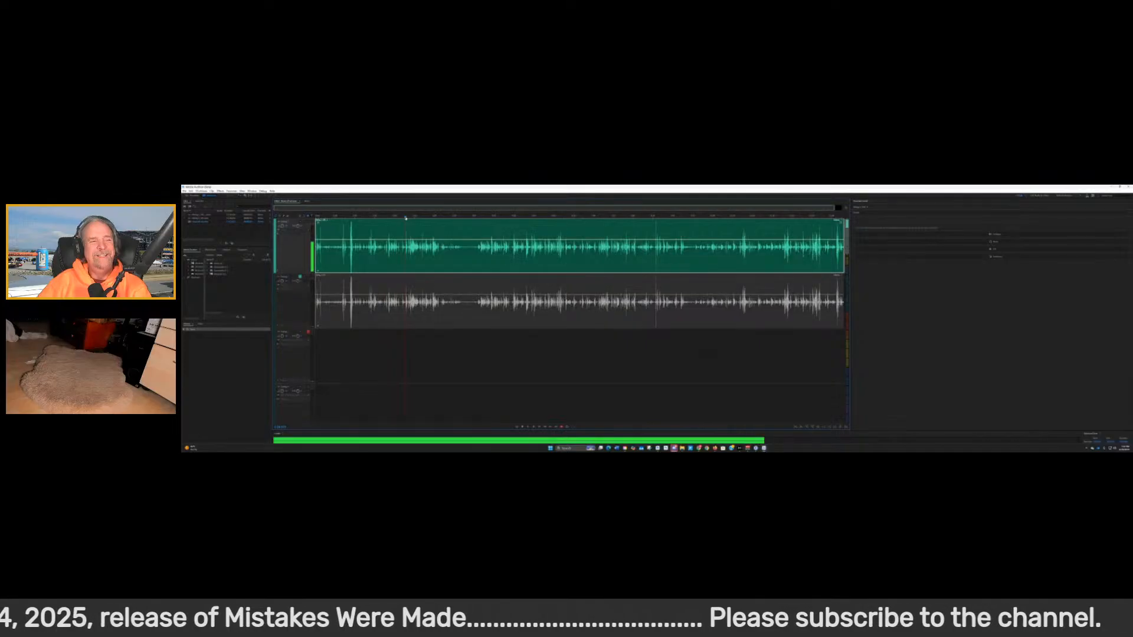
key("space")
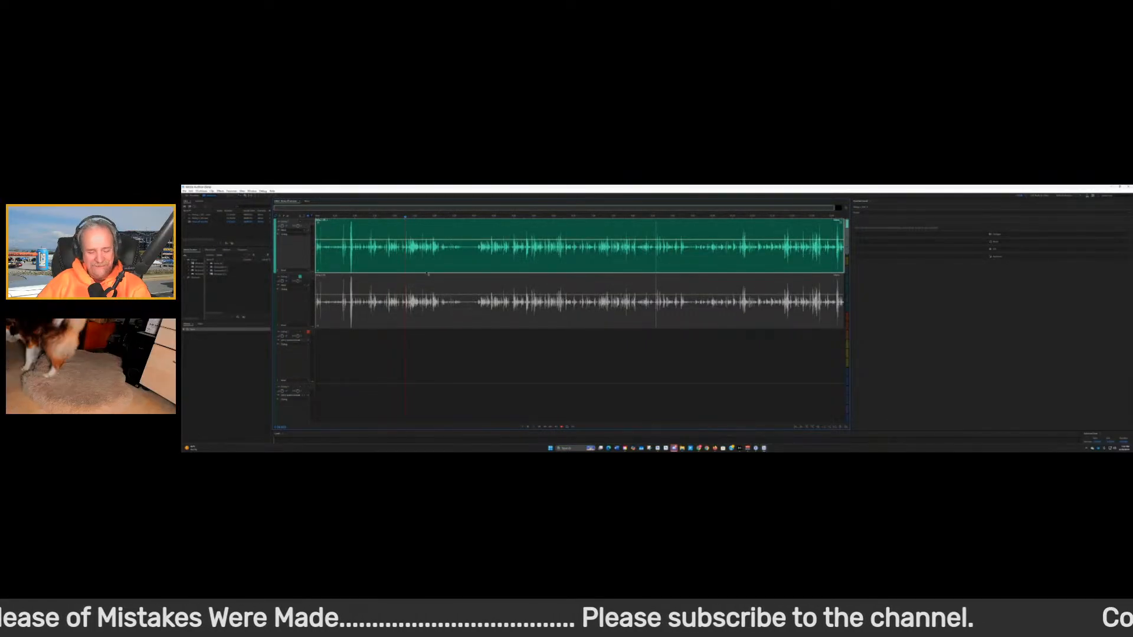
key("alt+Tab")
key("alt+Tab")
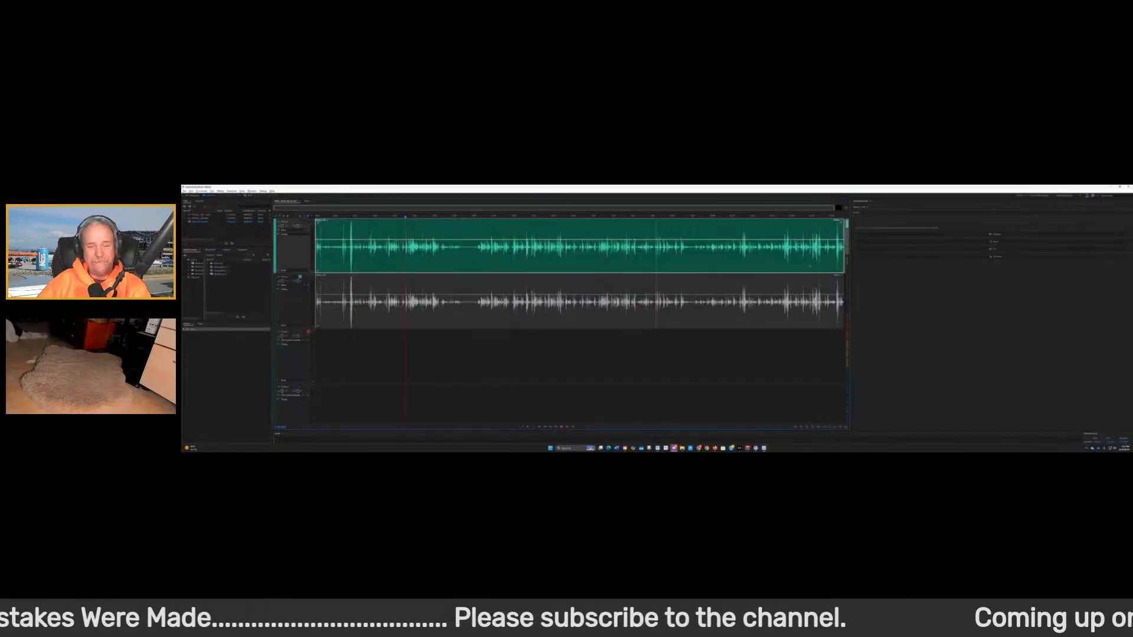
key("alt+Tab")
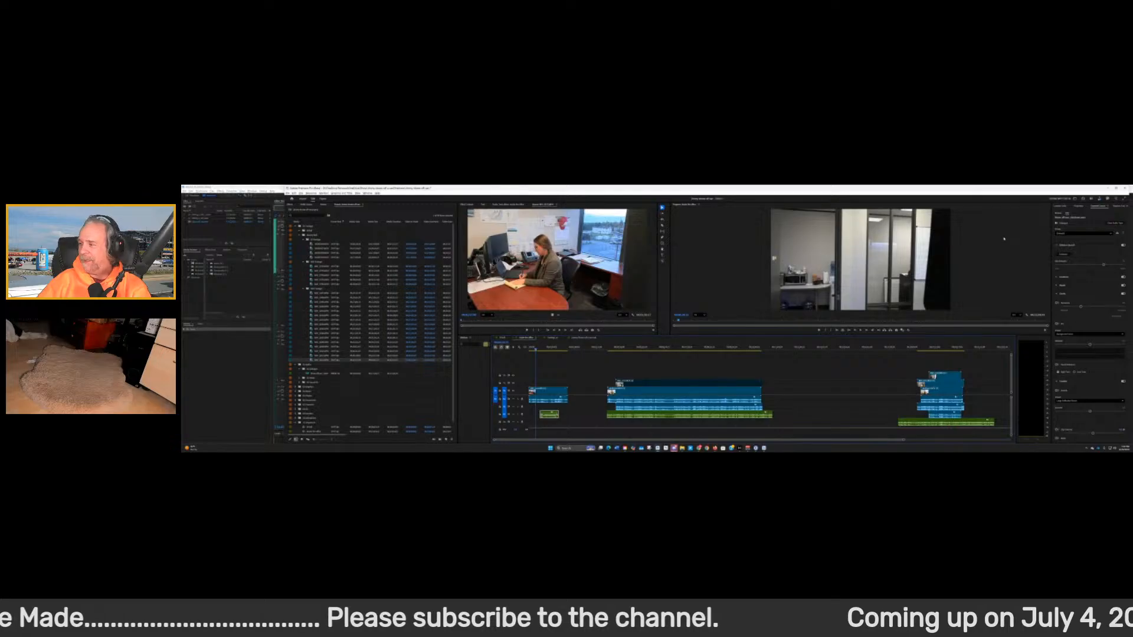
key("alt+Tab")
key("alt+Tab")
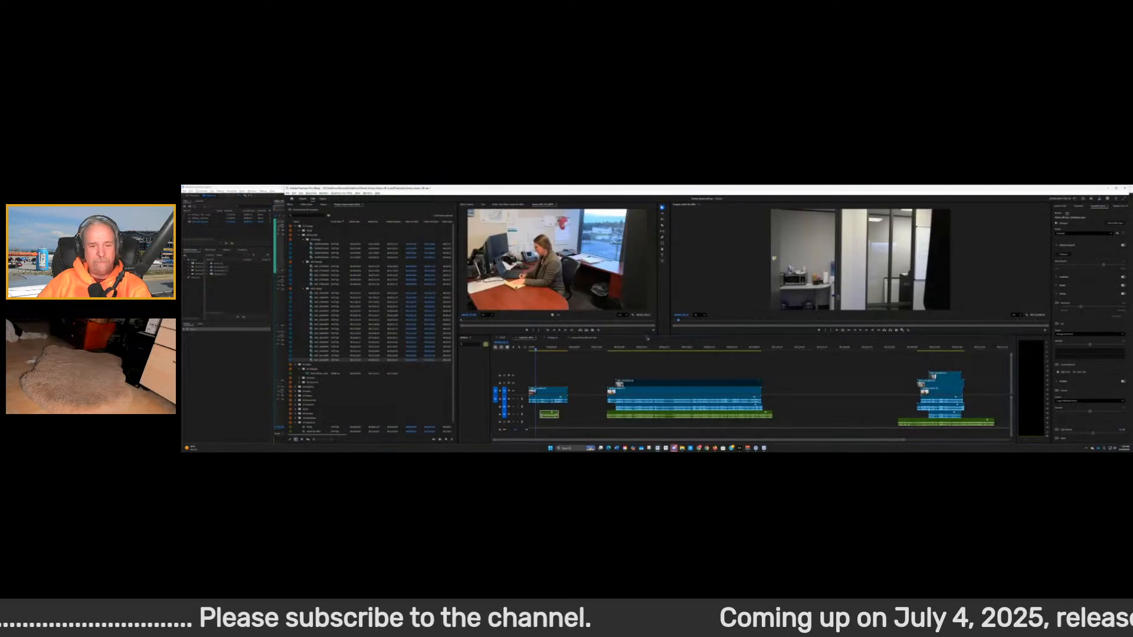
Switch to Audition and close the open multitrack session with its files
key("alt+Tab")
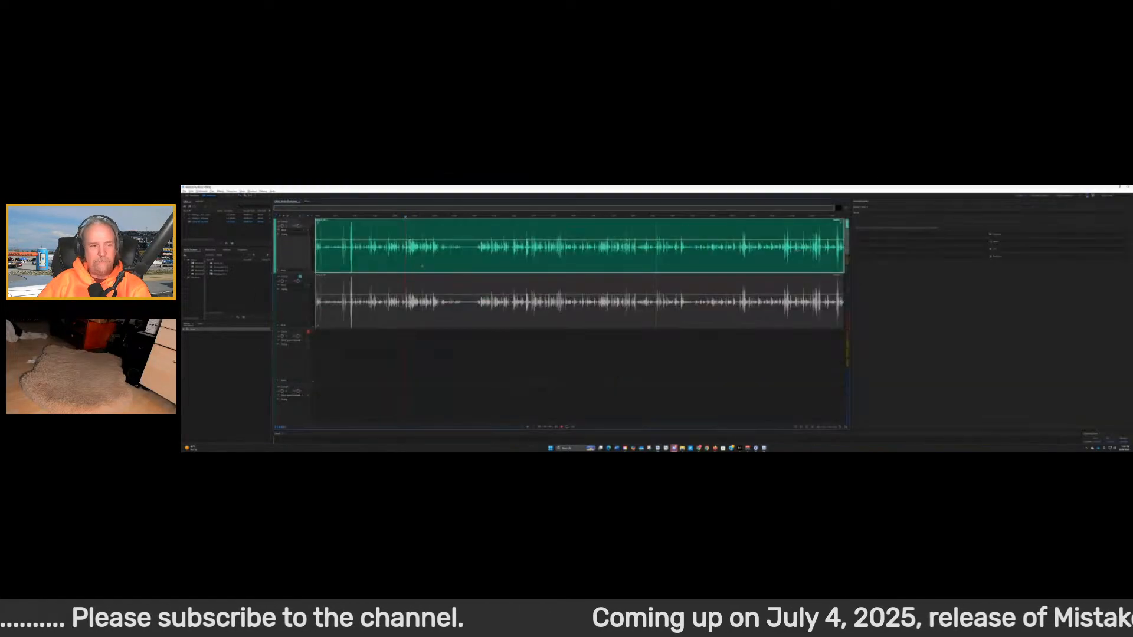
left_click(185, 191)
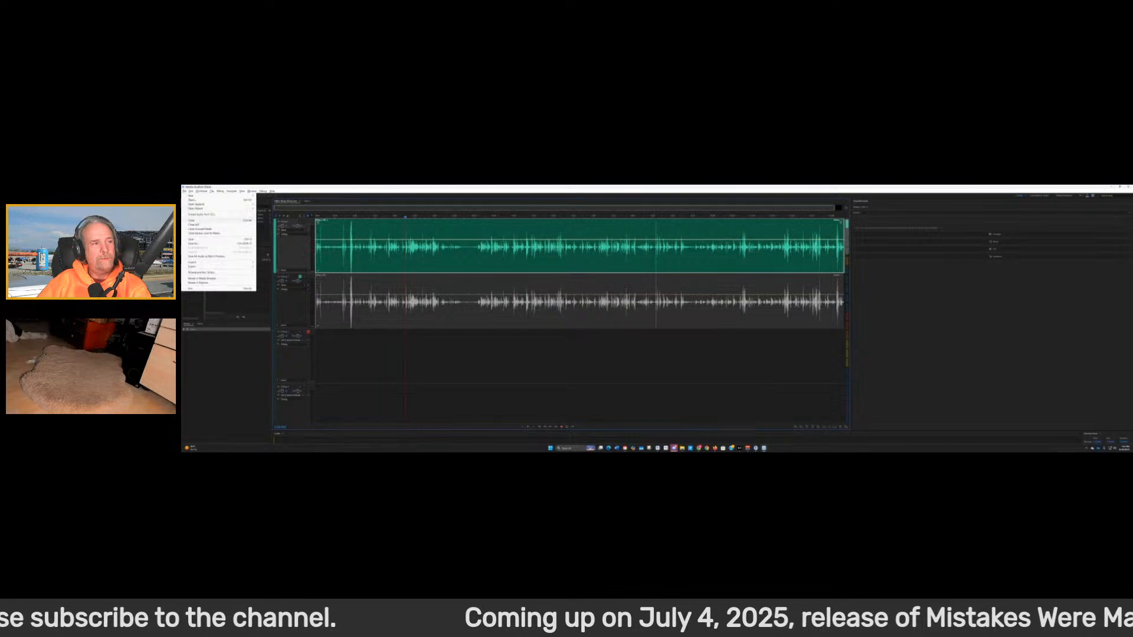
left_click(195, 225)
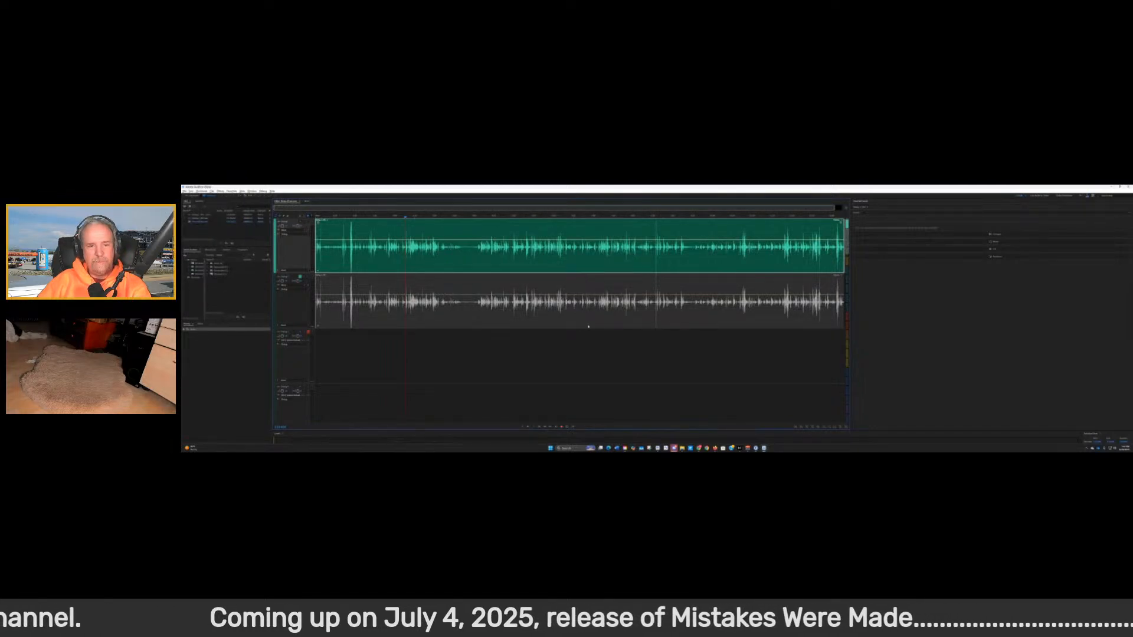
key("ctrl+w")
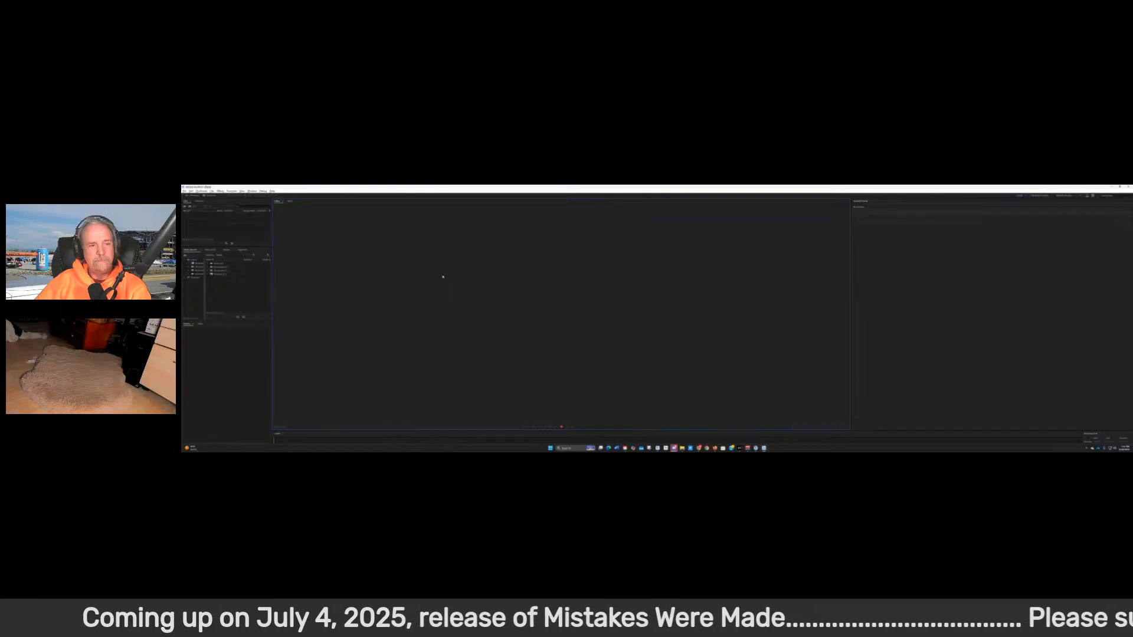
Switch to File Explorer, open the Audition session's recorded-files folder, and widen the name column to read the audio file names
key("alt+Tab")
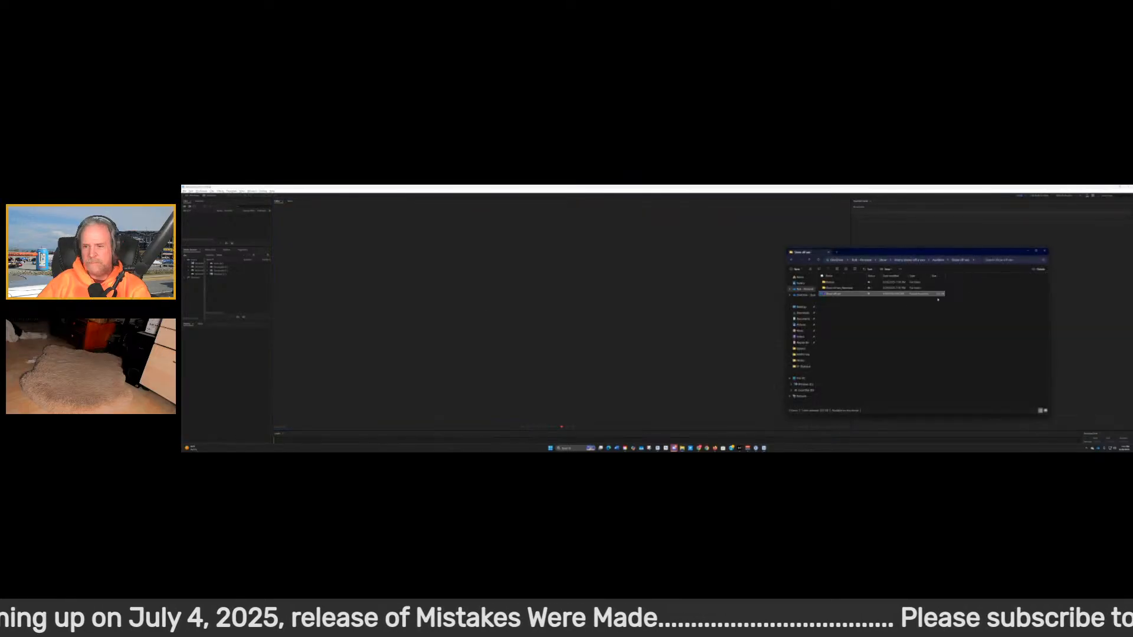
double_click(835, 289)
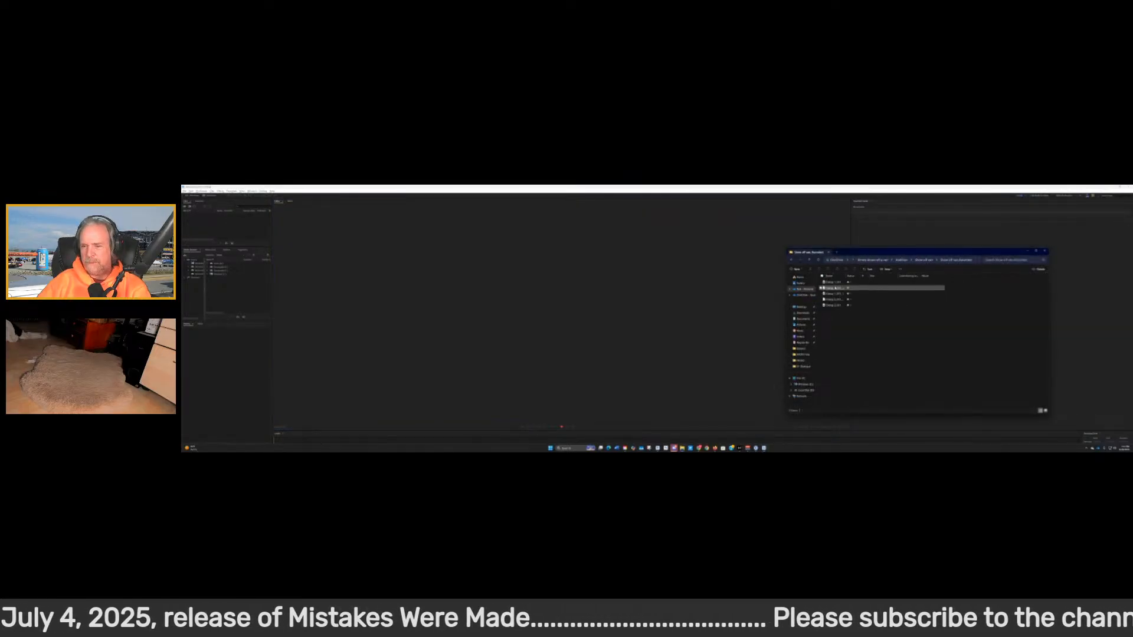
left_click_drag(847, 276, 902, 273)
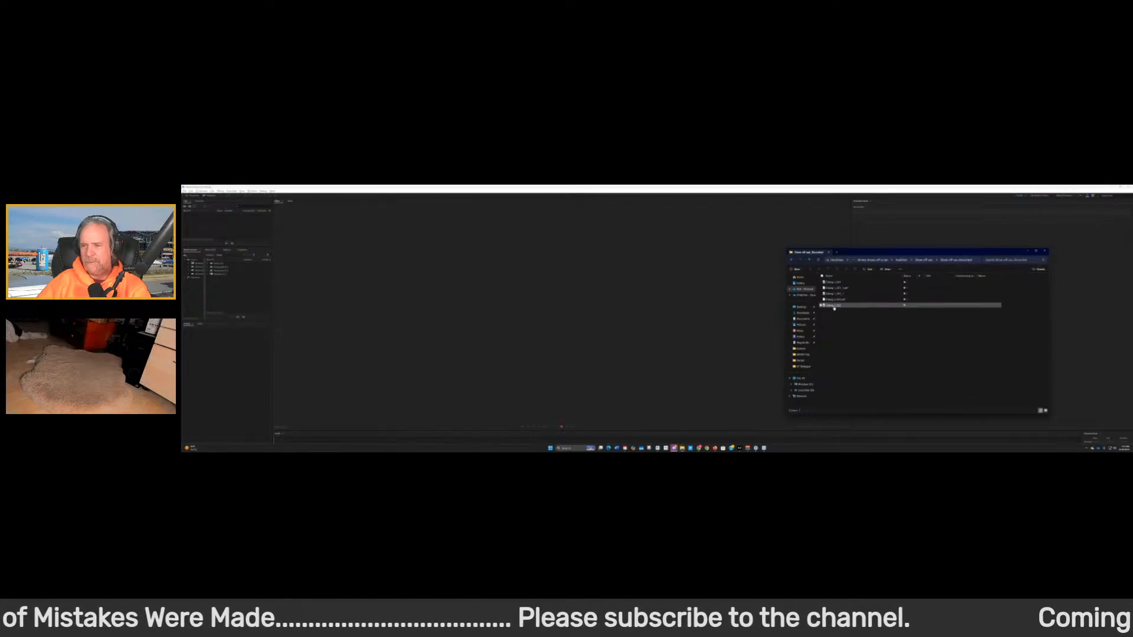
Return to Premiere Pro, solo the separate audio's track, and play the audio portion under the opening clip
key("alt+Tab")
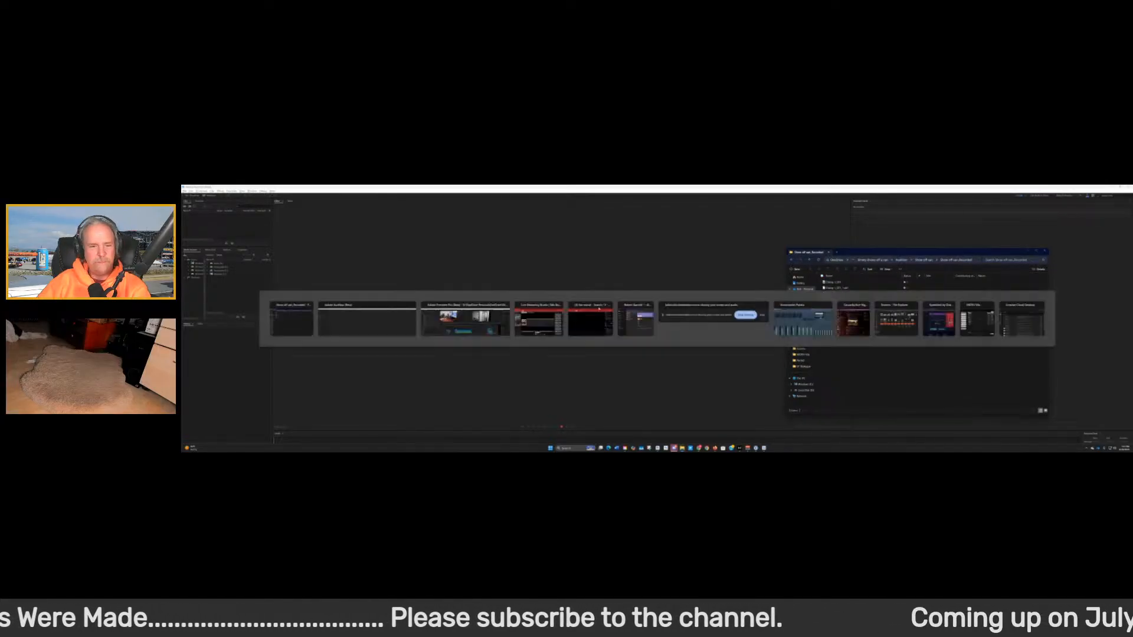
key("alt+Tab")
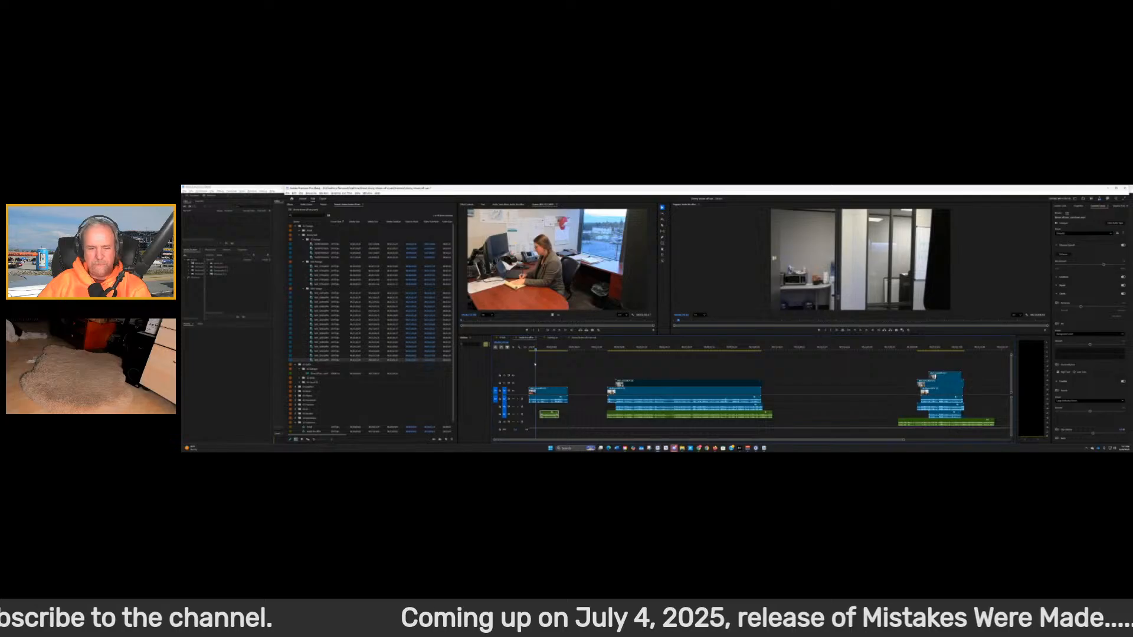
key("equal")
key("equal")
key("equal")
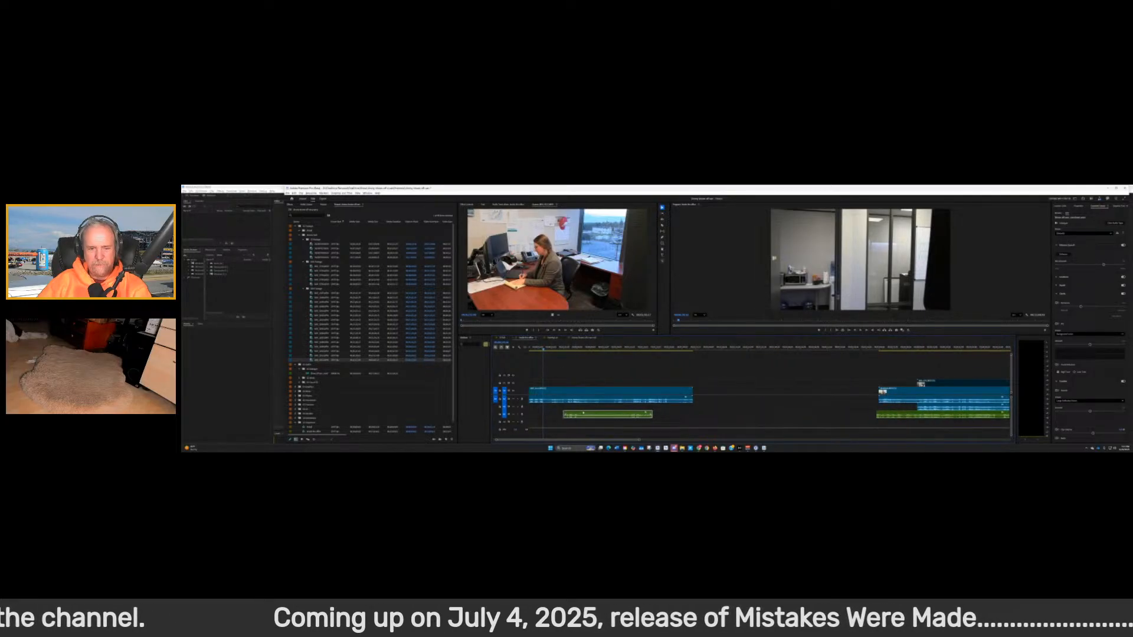
left_click(518, 414)
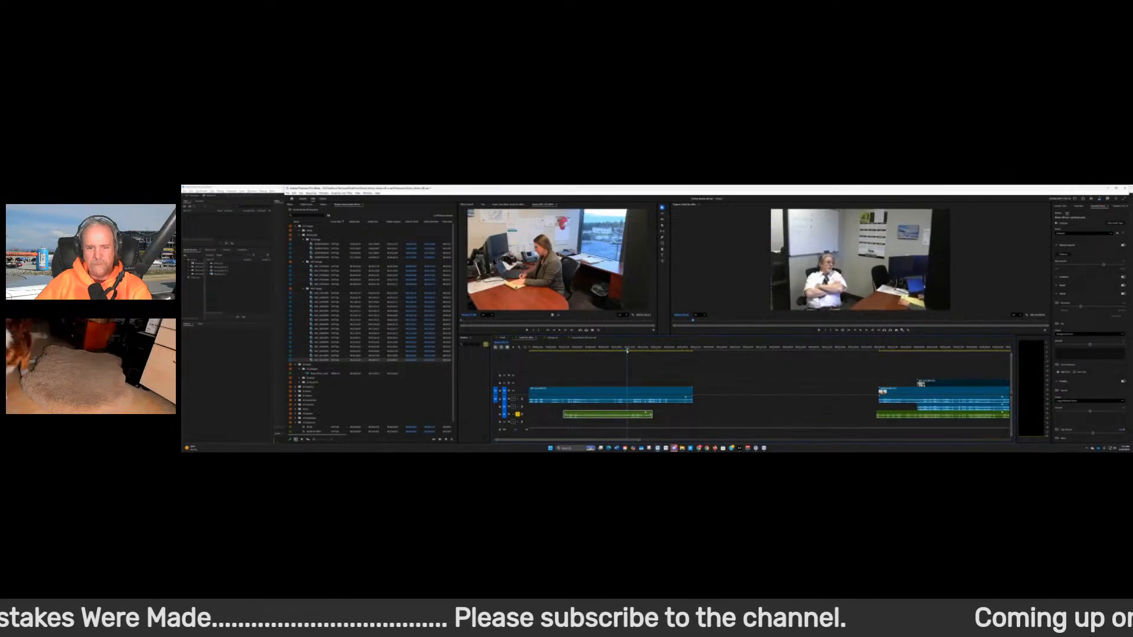
left_click_drag(627, 351, 571, 351)
key("space")
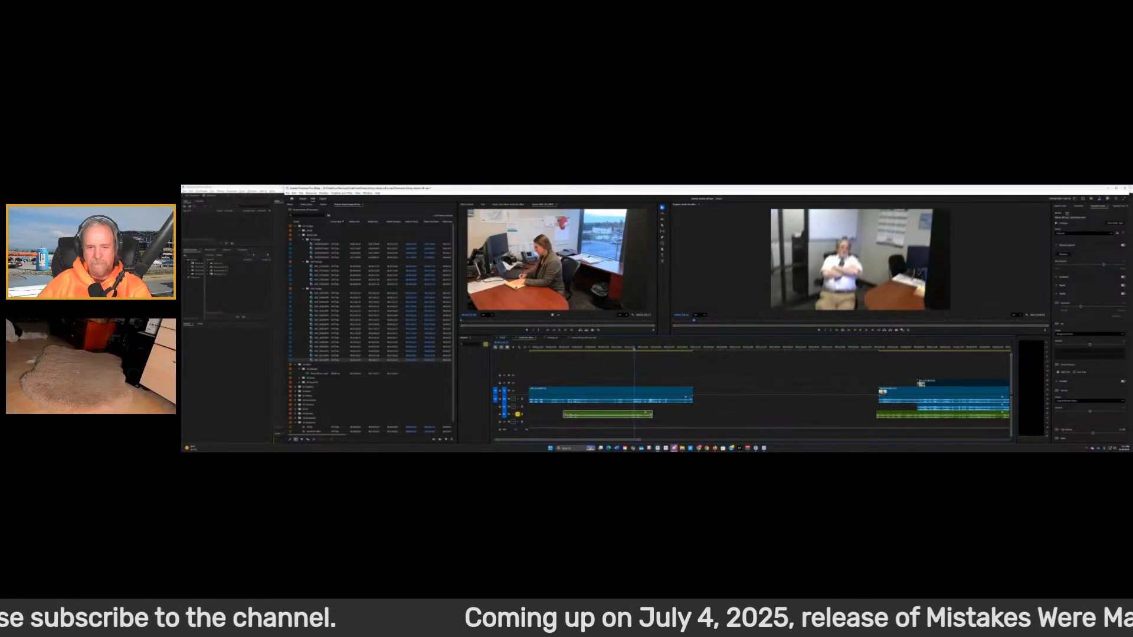
Move the separate audio portion out from under the opening clip into the gap before the first synchronized group
left_click_drag(614, 414, 539, 358)
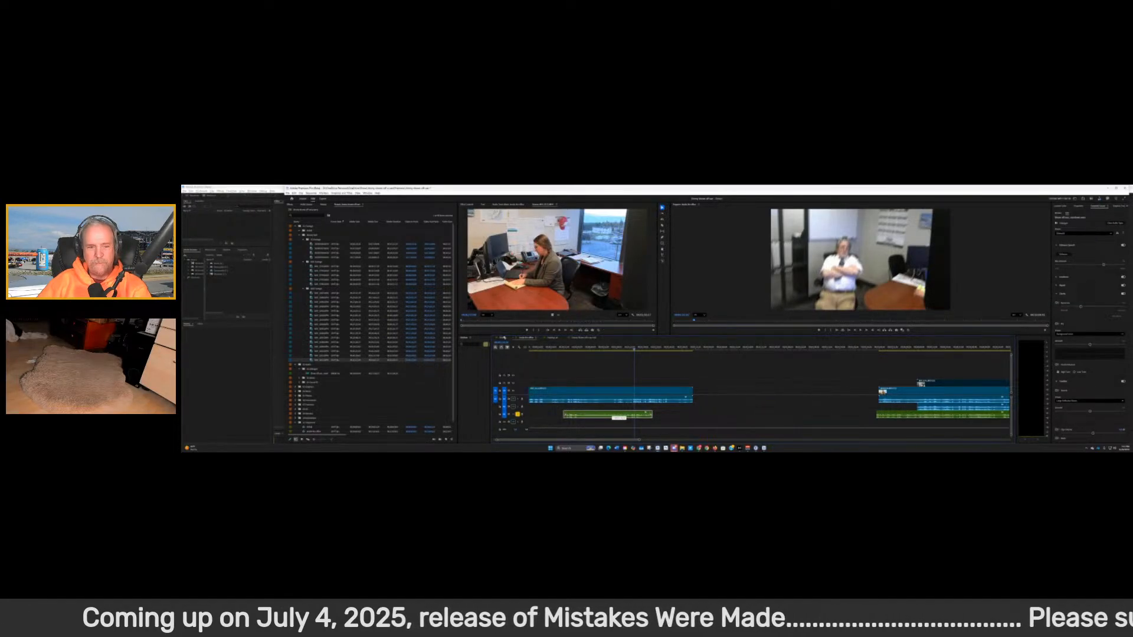
left_click_drag(618, 418, 764, 418)
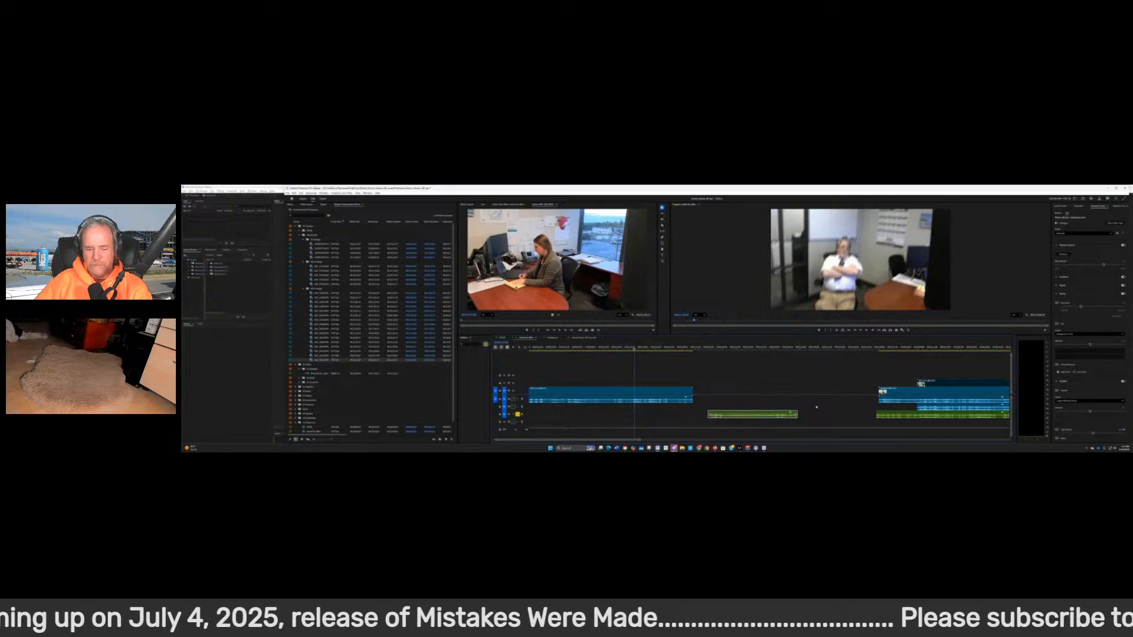
Copy the unmatched separate audio portion past the last clip of the first sequence, and delete it from the interview sequence
left_click(504, 338)
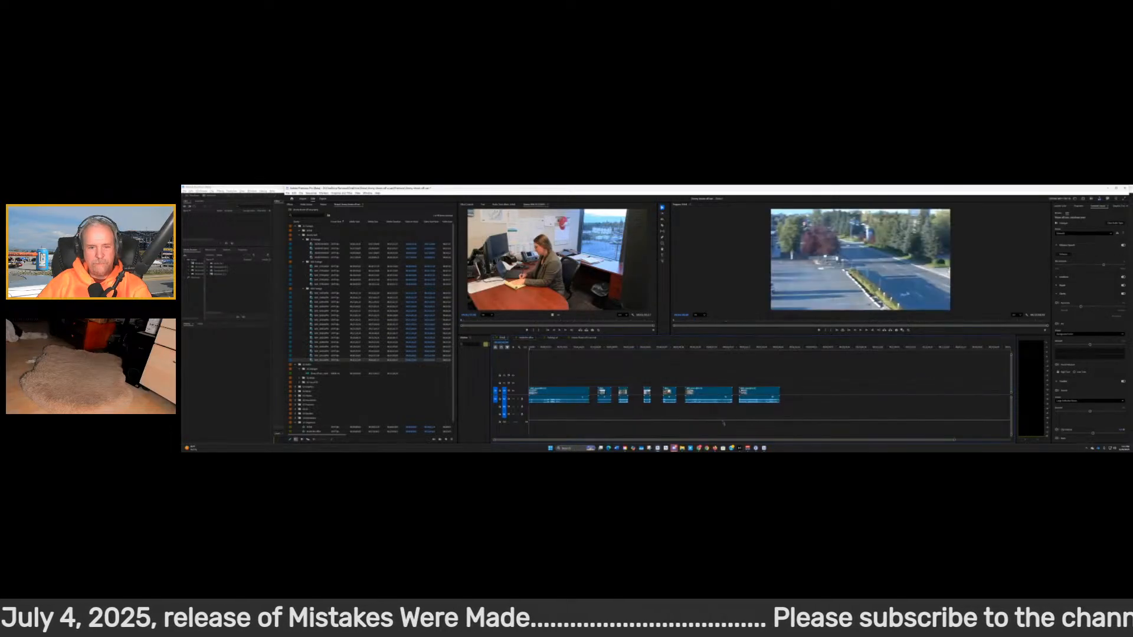
left_click(809, 347)
key("ctrl+v")
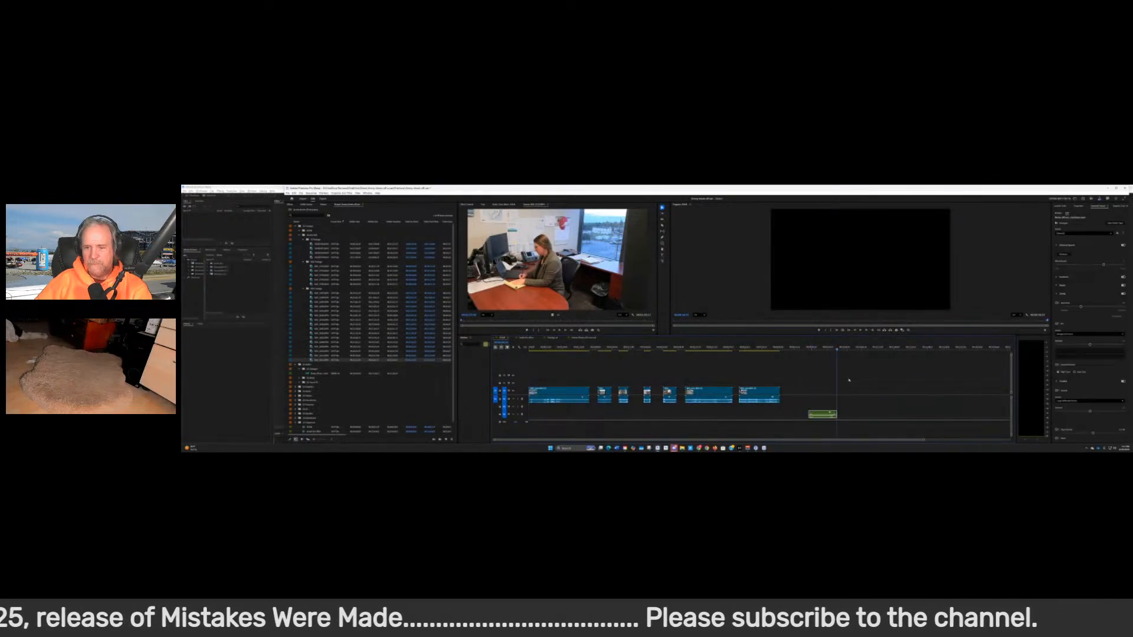
left_click(527, 338)
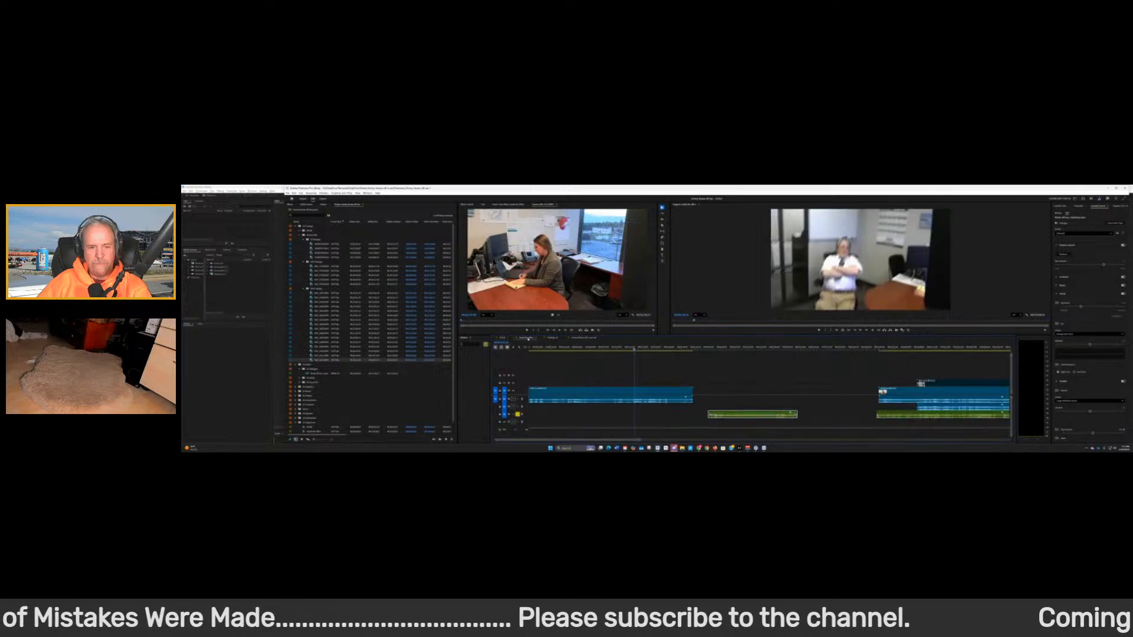
key("Home")
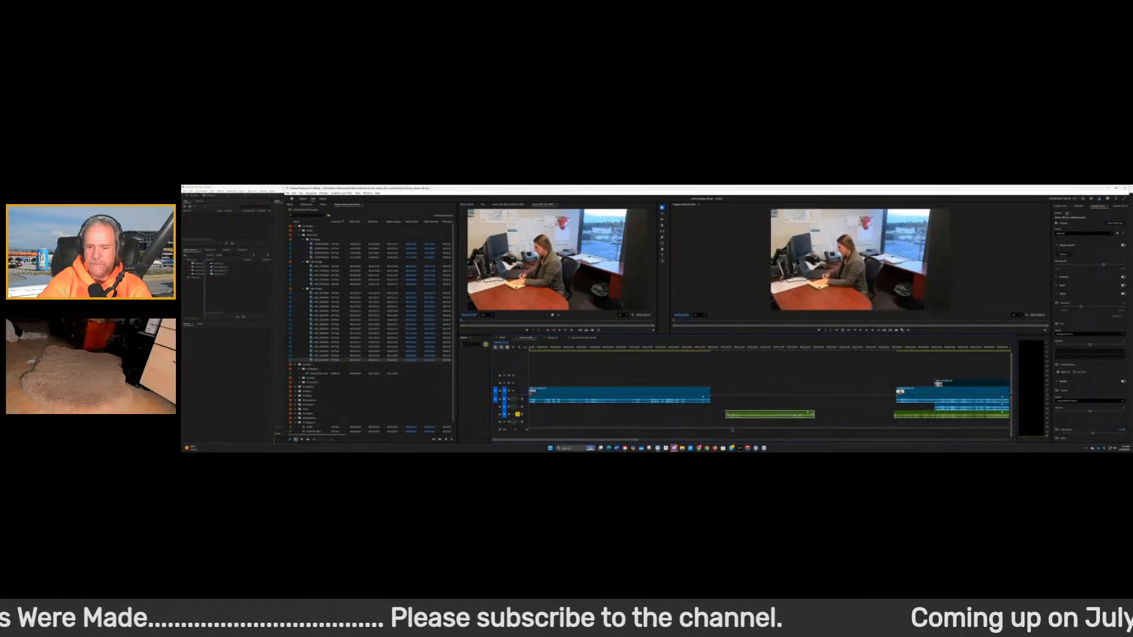
key("Delete")
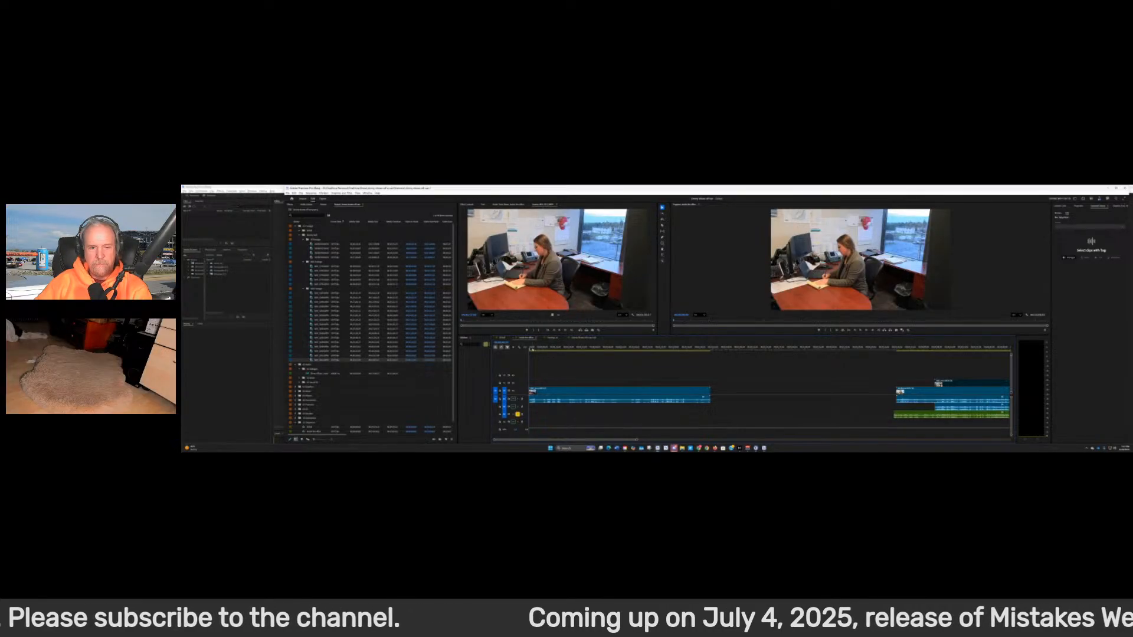
Cut the man's entrance out of the opening clip, from the office doorway to him leaning over, and copy it into the last open sequence
key("space")
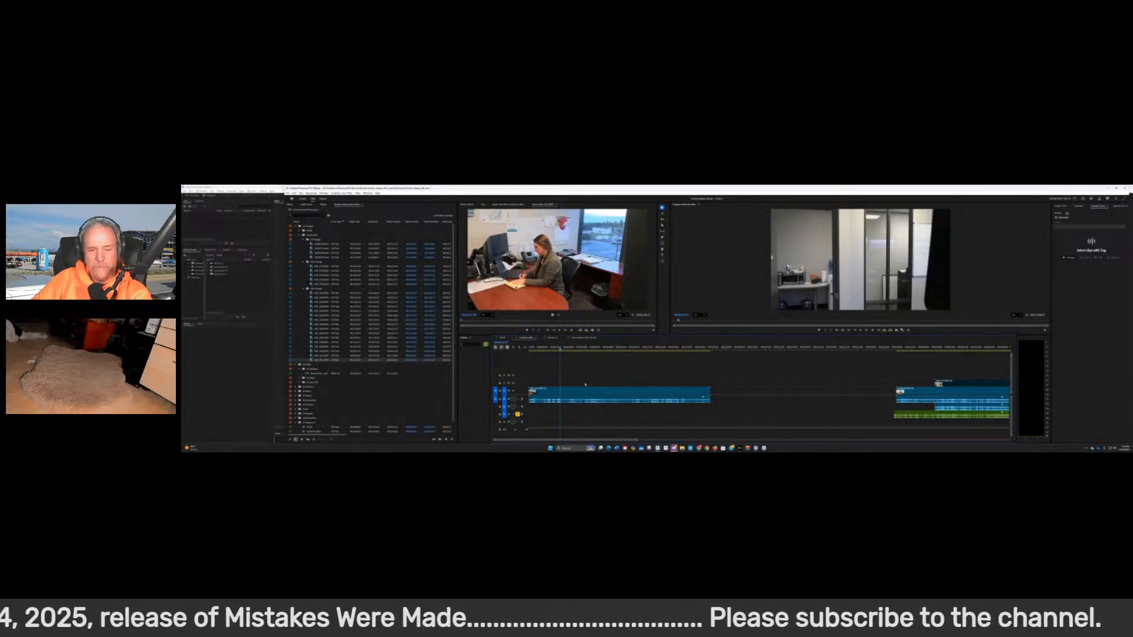
key("ctrl+k")
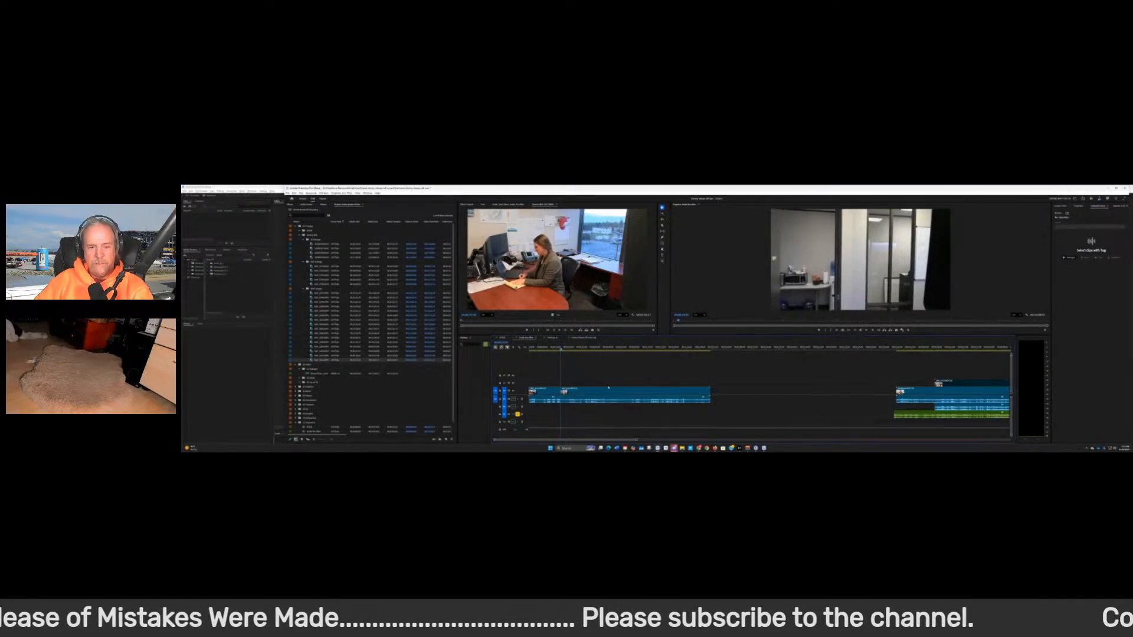
key("space")
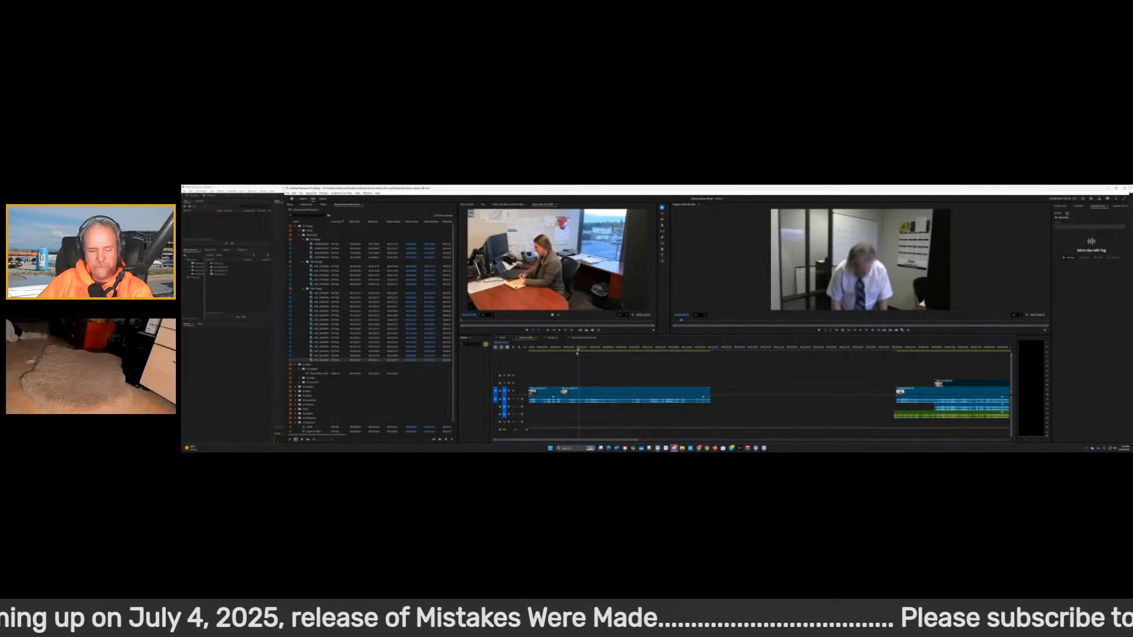
key("ctrl+k")
left_click(569, 392)
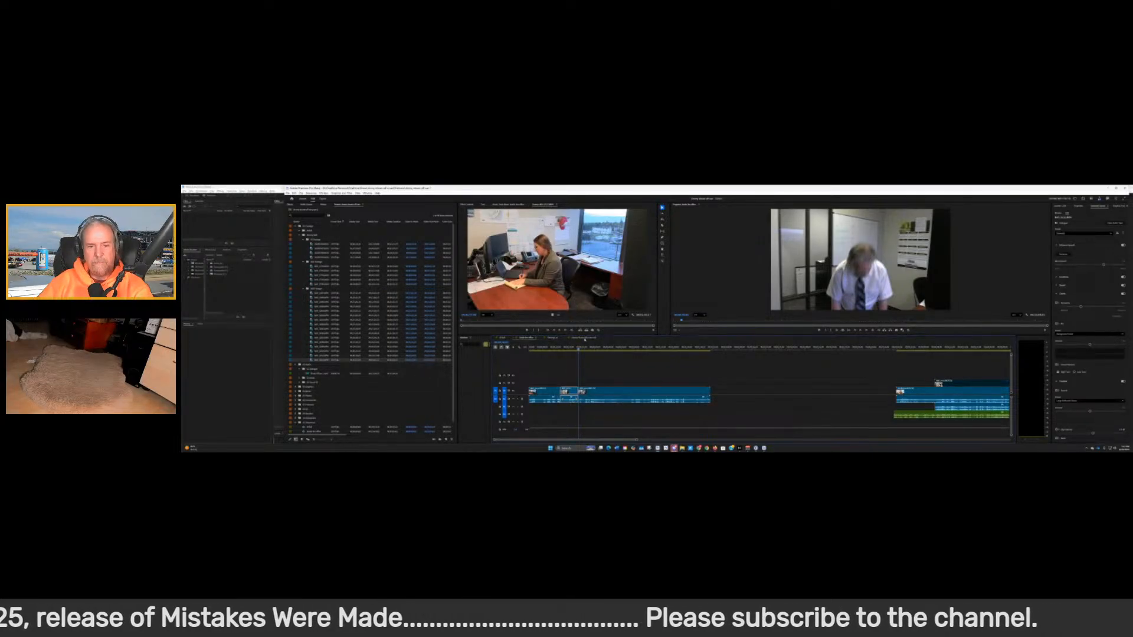
left_click(583, 338)
key("ctrl+v")
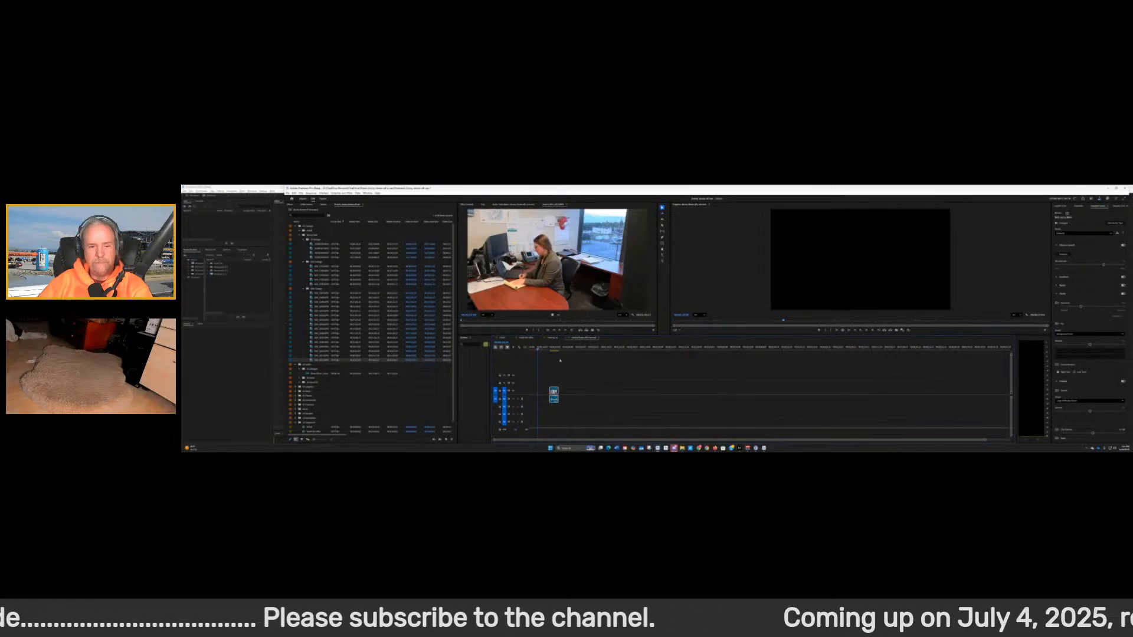
Copy the shot of the woman writing from the opening clip to the start of the last sequence, and place the man's entrance directly after it
key("alt+Tab")
key("alt+Tab")
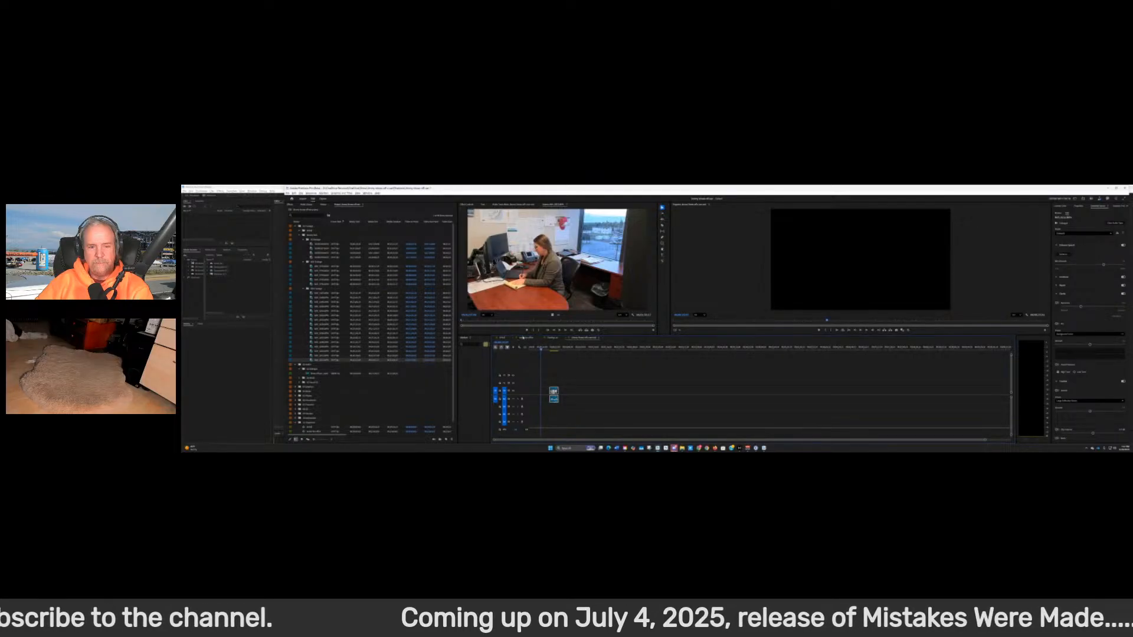
left_click(523, 338)
left_click_drag(578, 351, 536, 353)
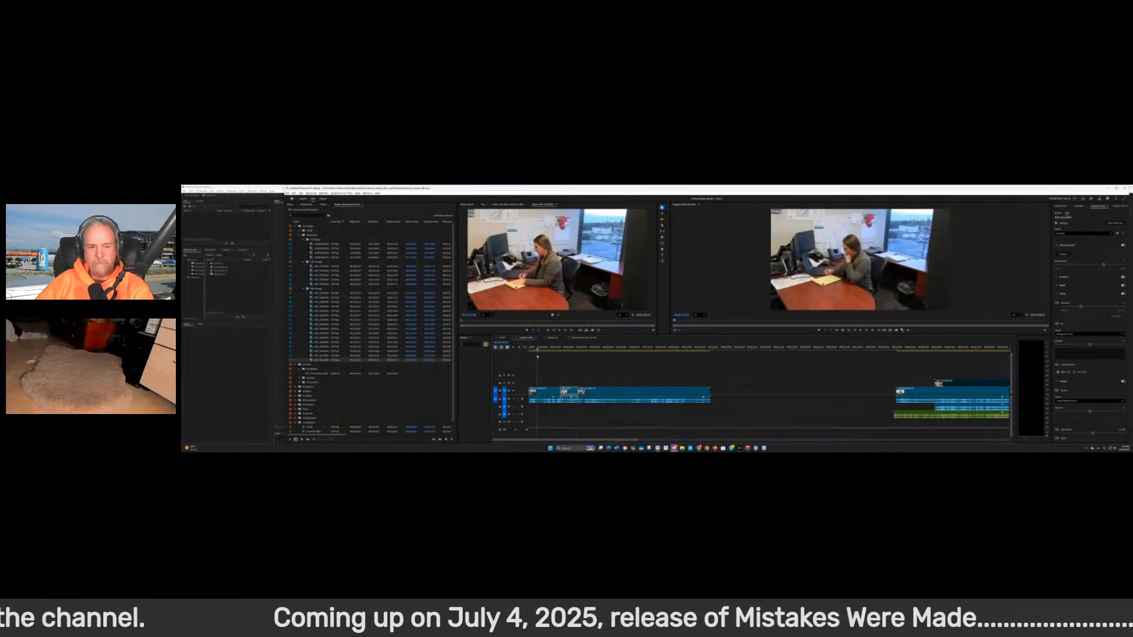
key("space")
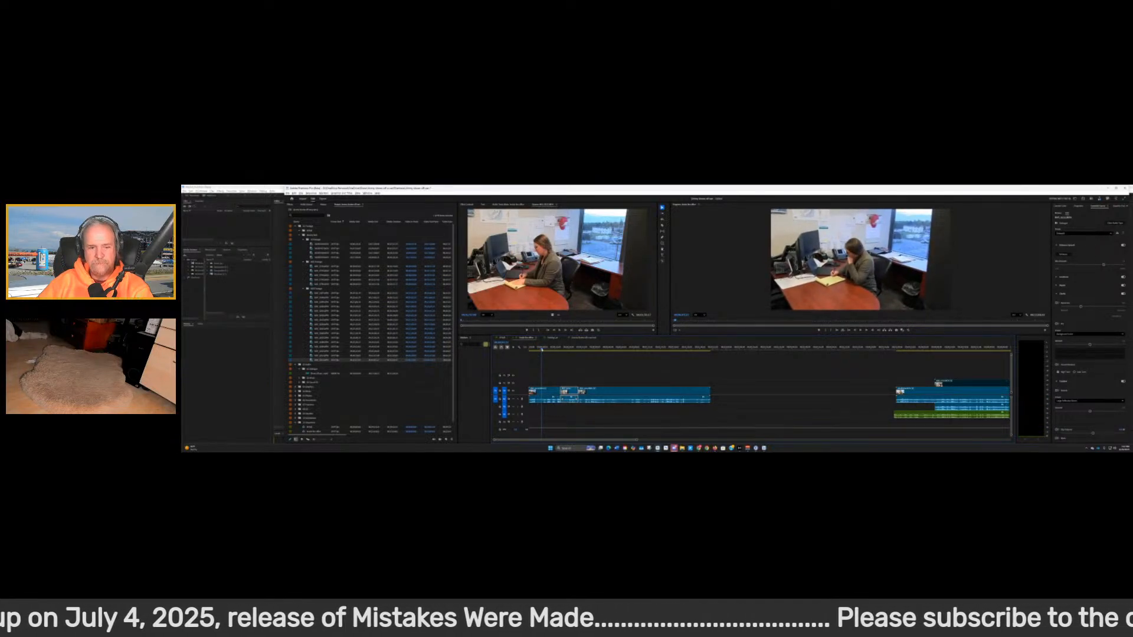
left_click_drag(542, 349, 536, 349)
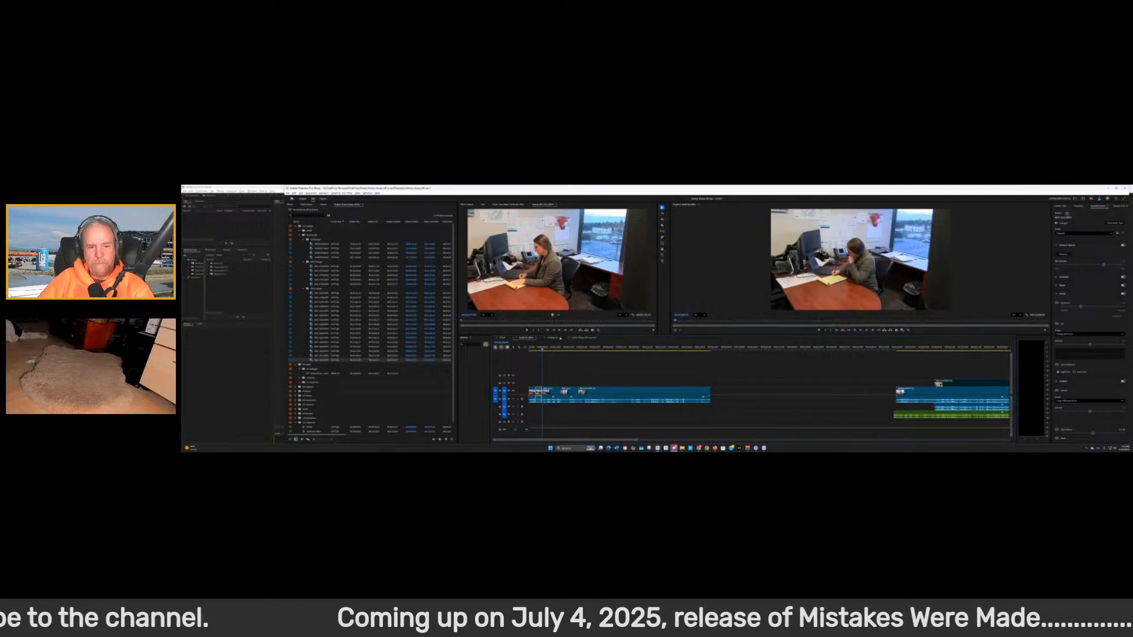
left_click(586, 338)
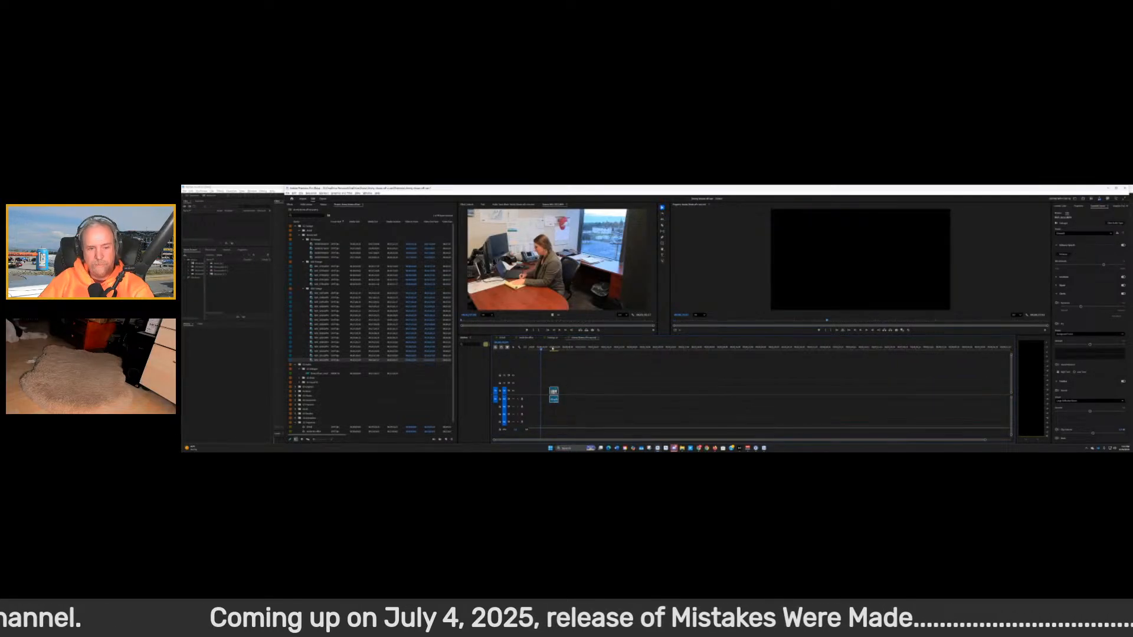
left_click_drag(540, 354, 520, 354)
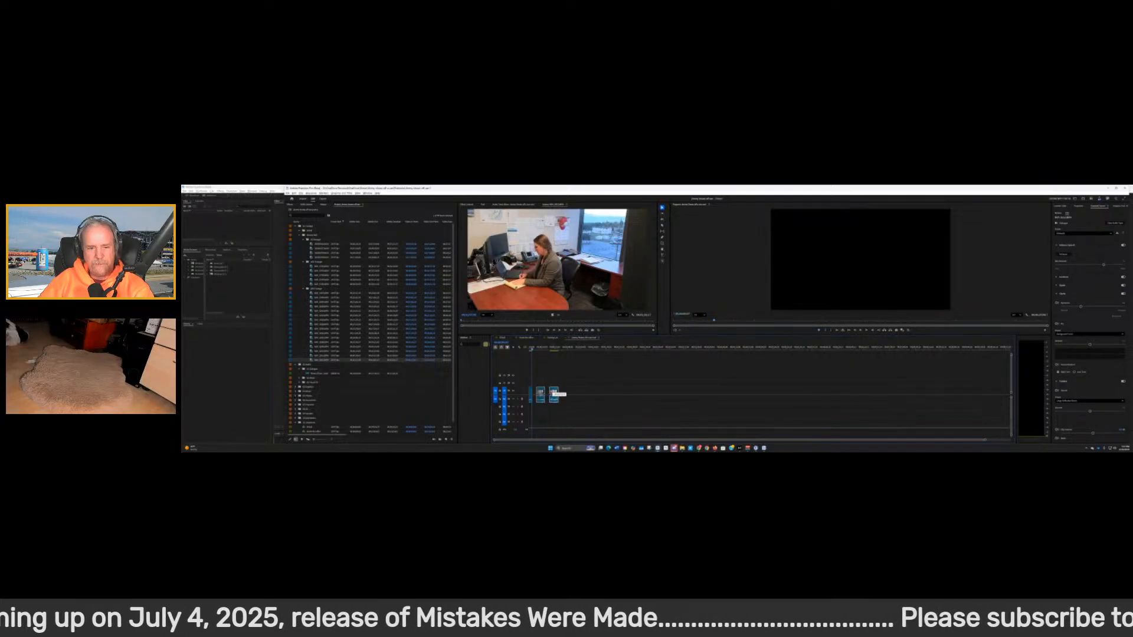
left_click_drag(555, 394, 535, 394)
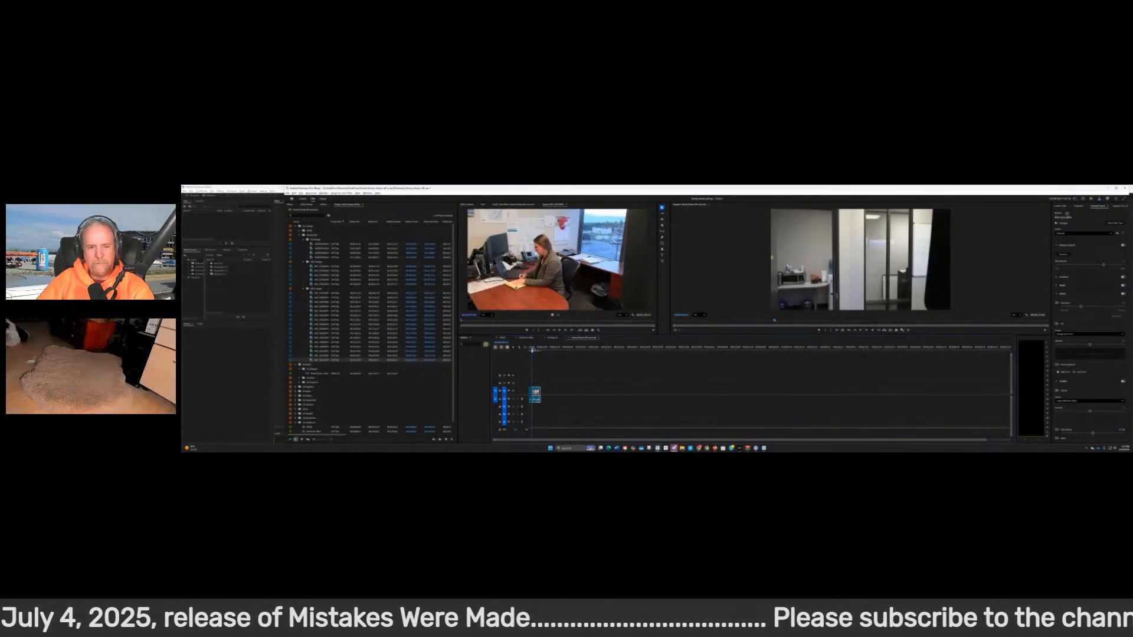
Play the two-shot edit from its beginning to check the cut to the man's entrance
left_click_drag(532, 351, 520, 354)
key("space")
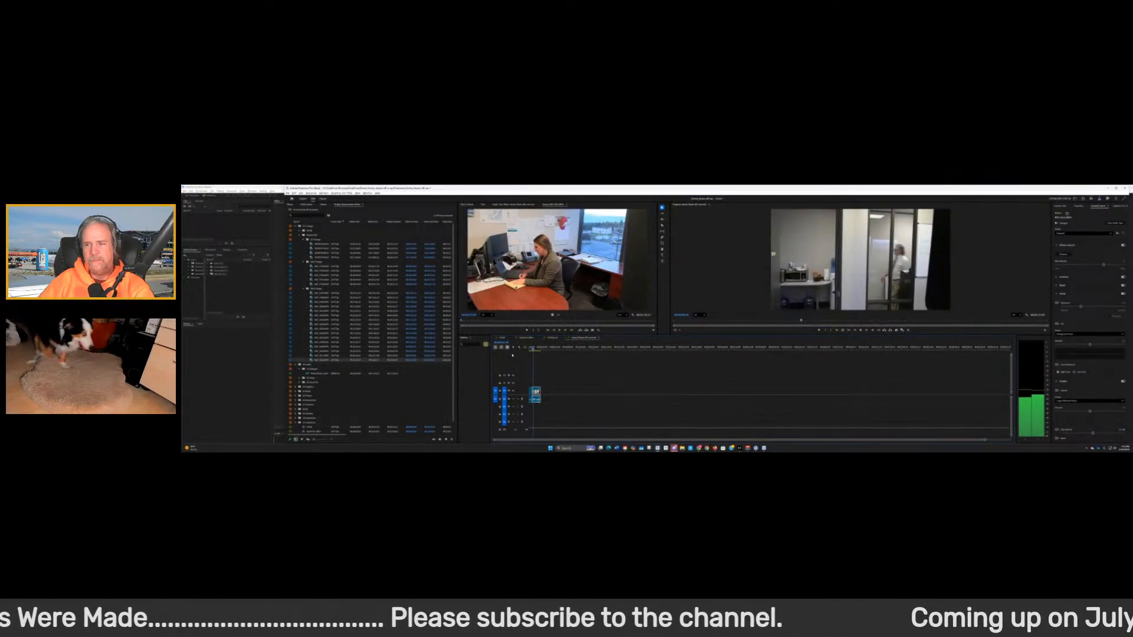
key("space")
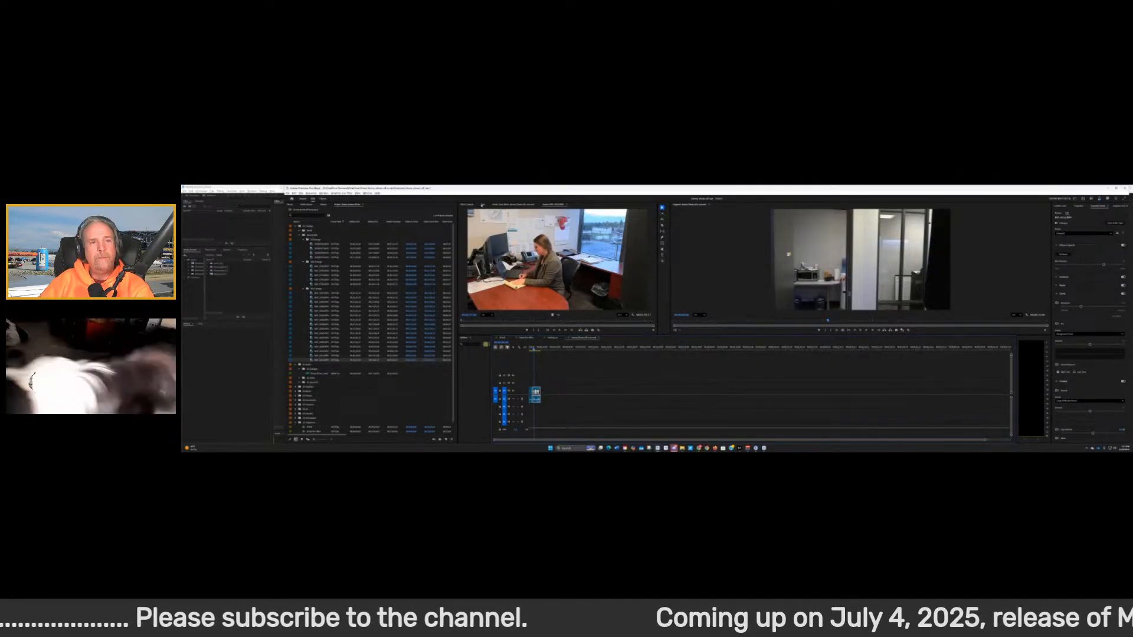
Enlarge and reframe the man's entrance shot in its effect controls, and review the reframed shot
left_click(469, 204)
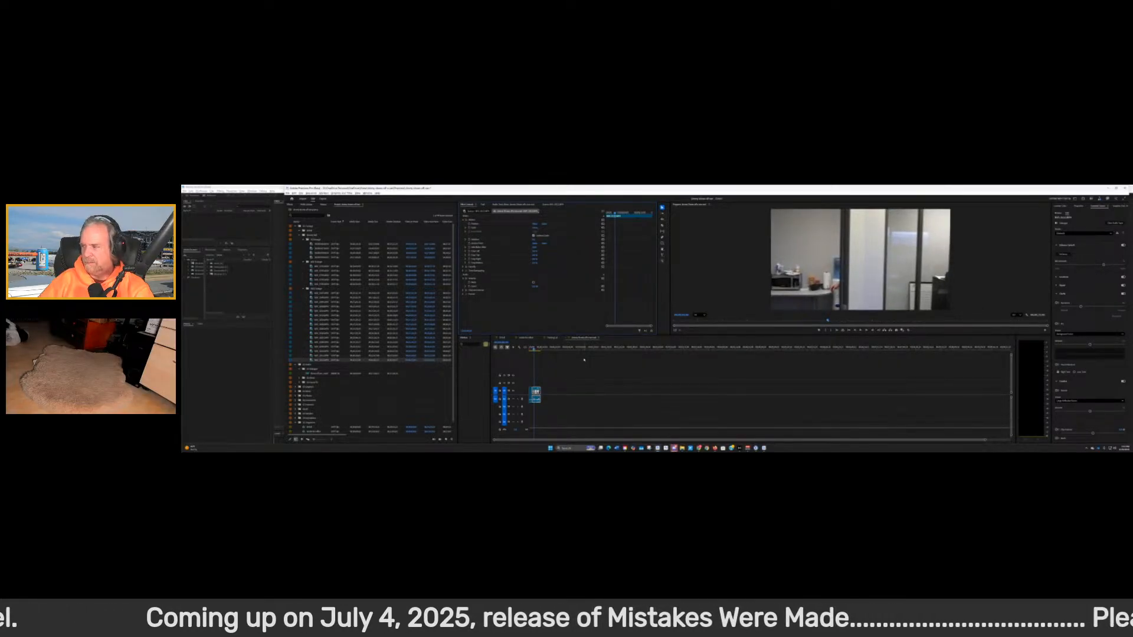
key("space")
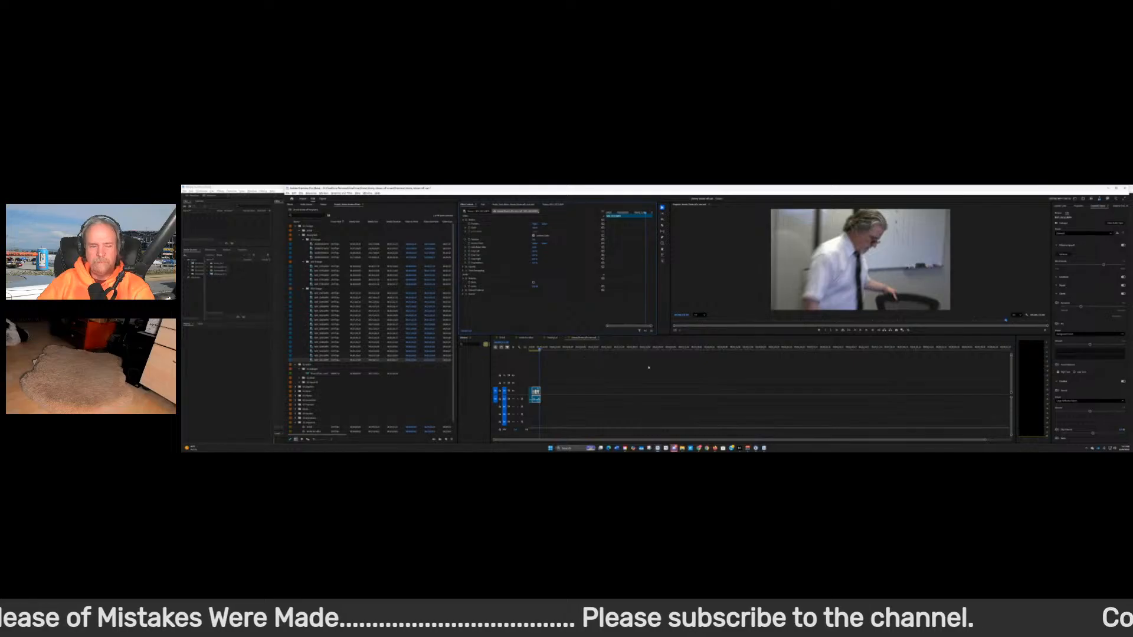
left_click_drag(539, 349, 534, 351)
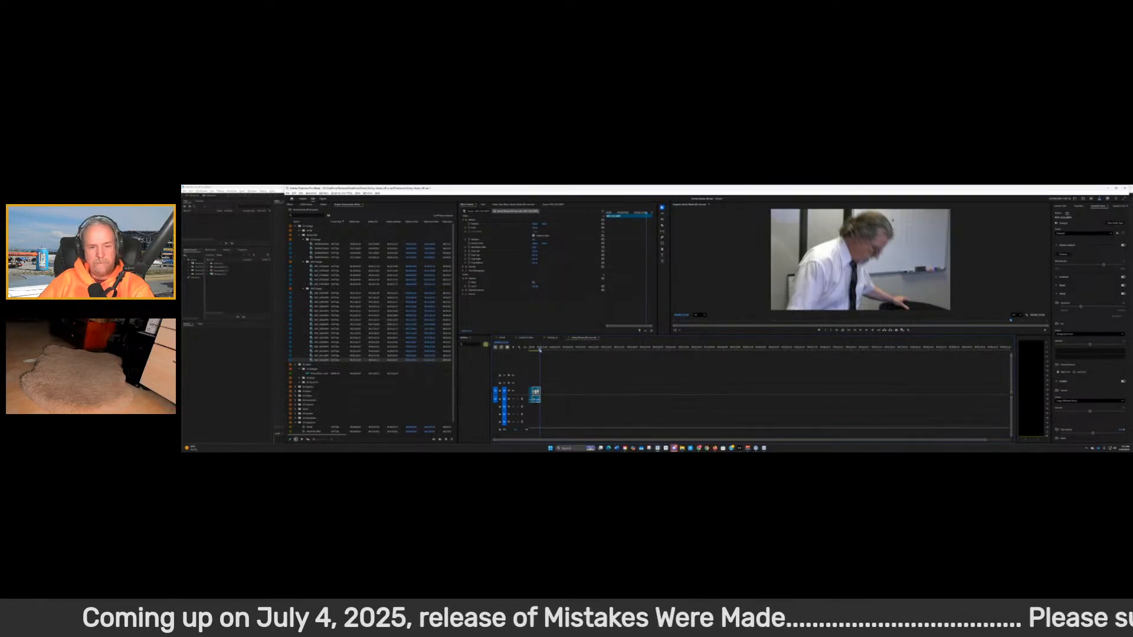
left_click_drag(539, 350, 529, 350)
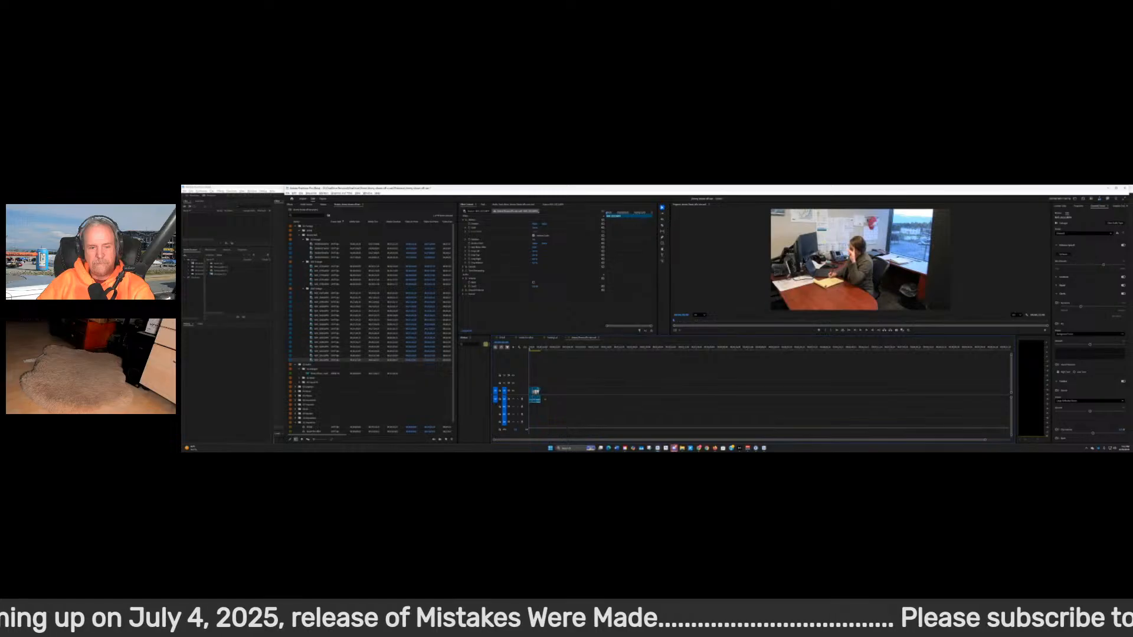
Open the audio loudness settings for the man's entrance clip, and play the two-shot edit through again
left_click(541, 401)
left_click(535, 396)
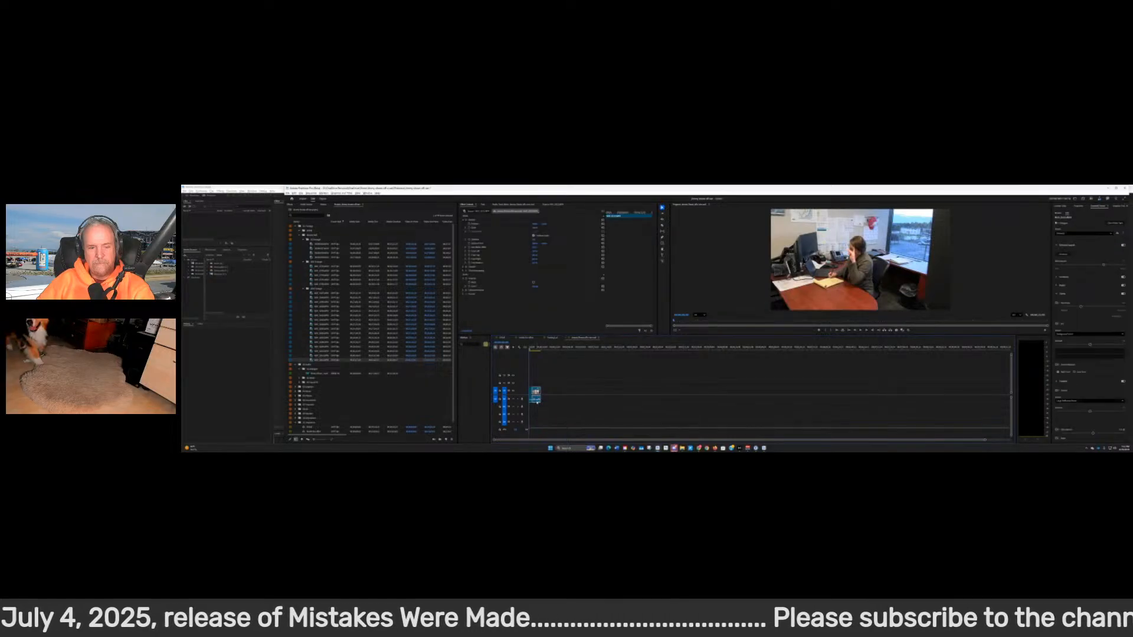
left_click(1056, 278)
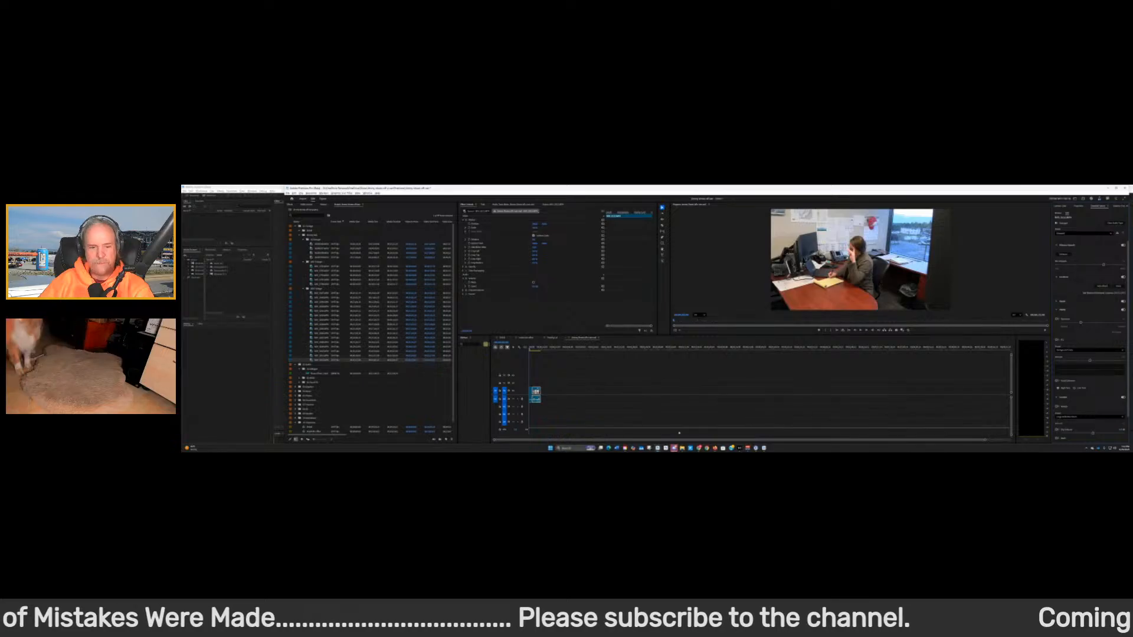
key("space")
key("space")
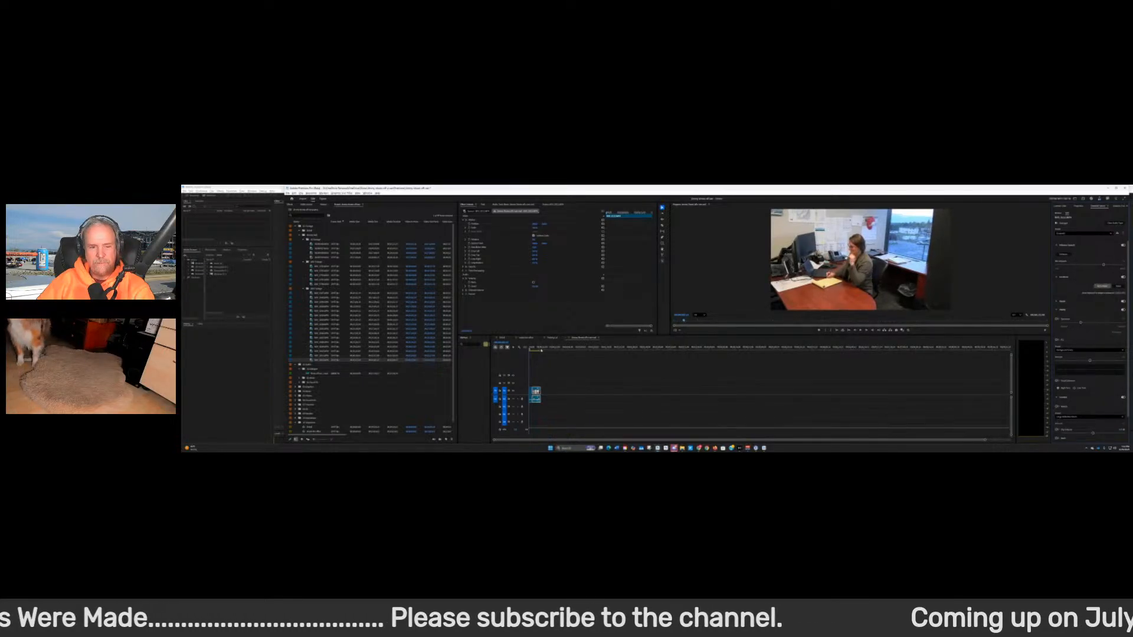
key("space")
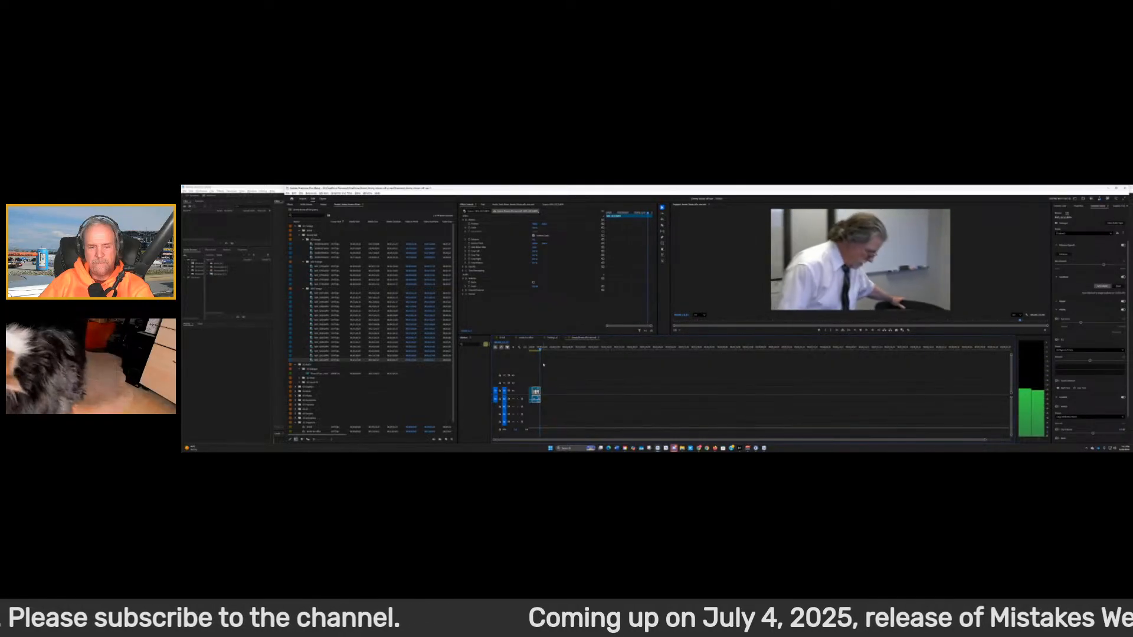
key("space")
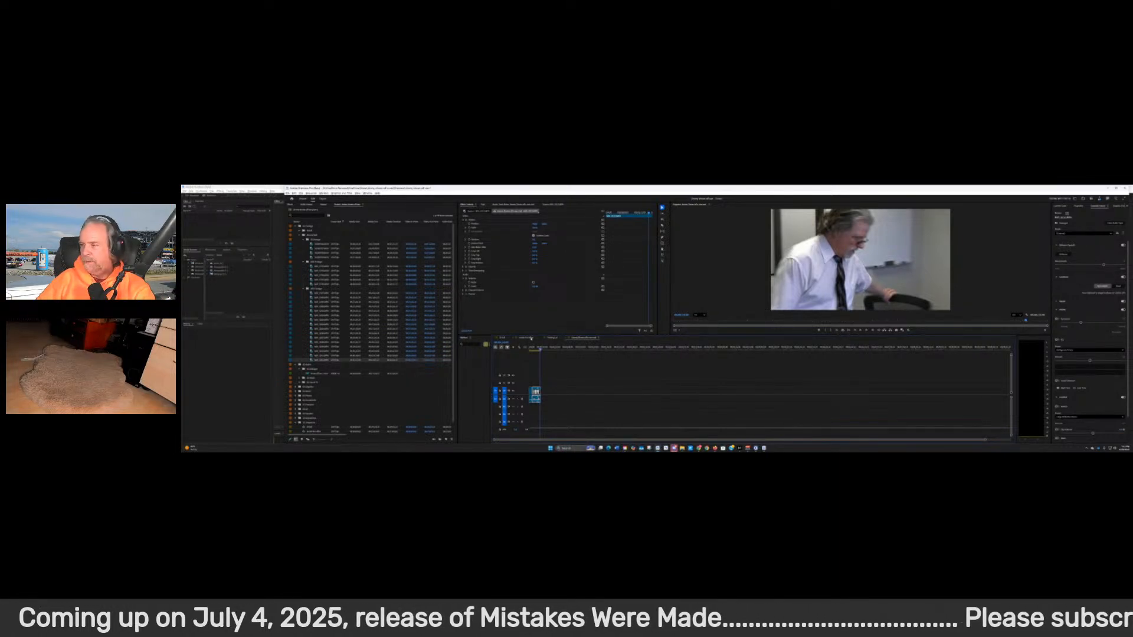
Return to the interview sequence and play the opening clip's long last section from the later office doorway view
left_click(528, 337)
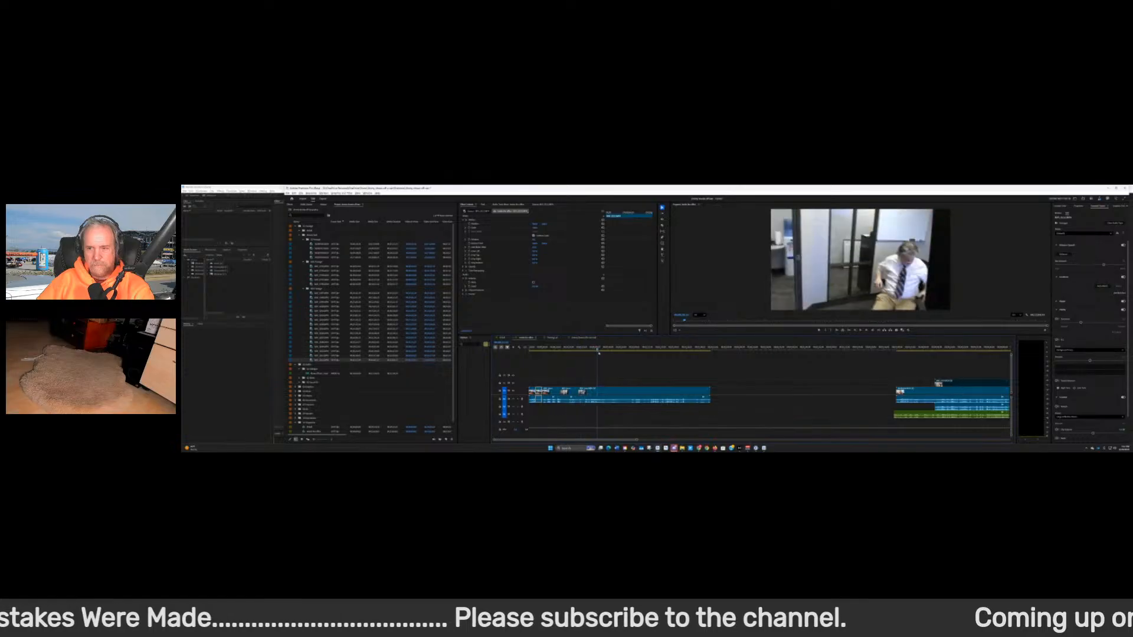
left_click_drag(586, 351, 621, 355)
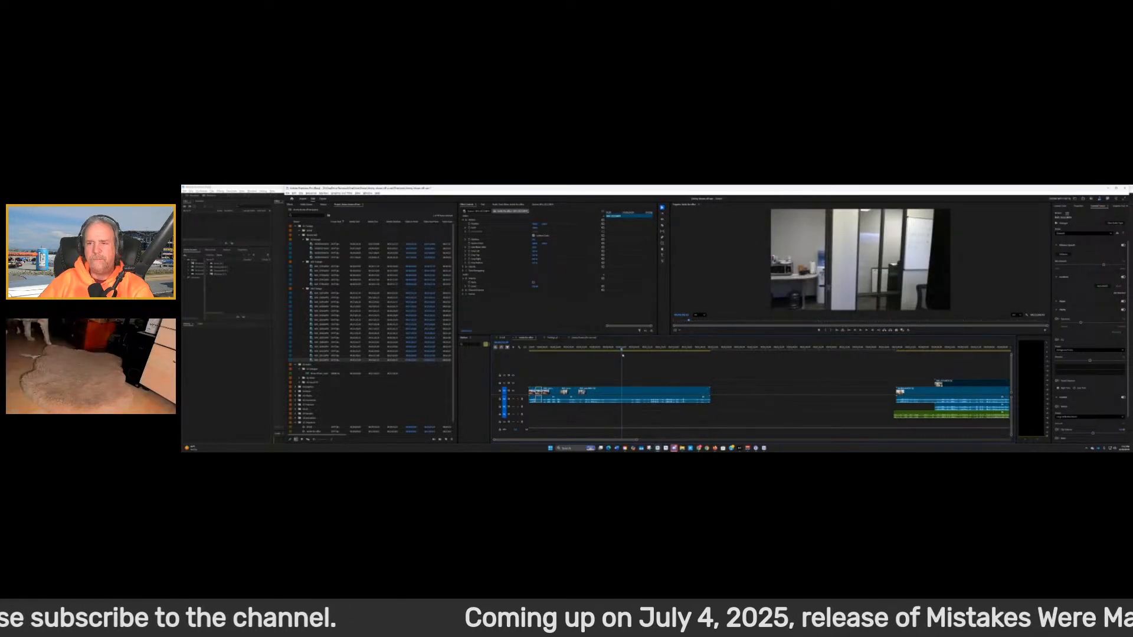
key("space")
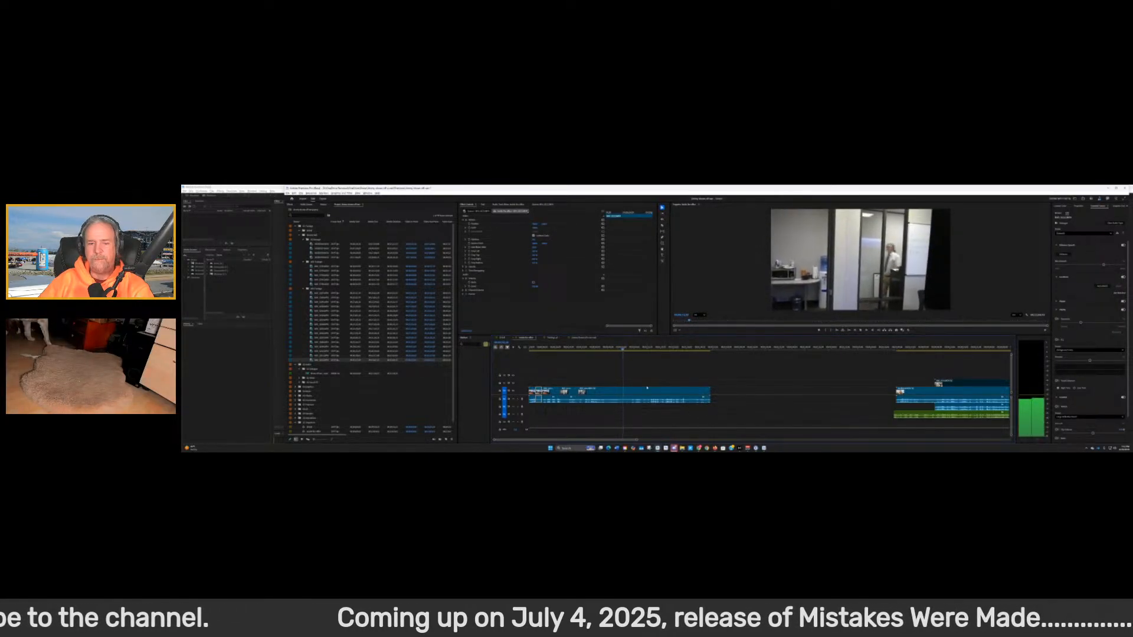